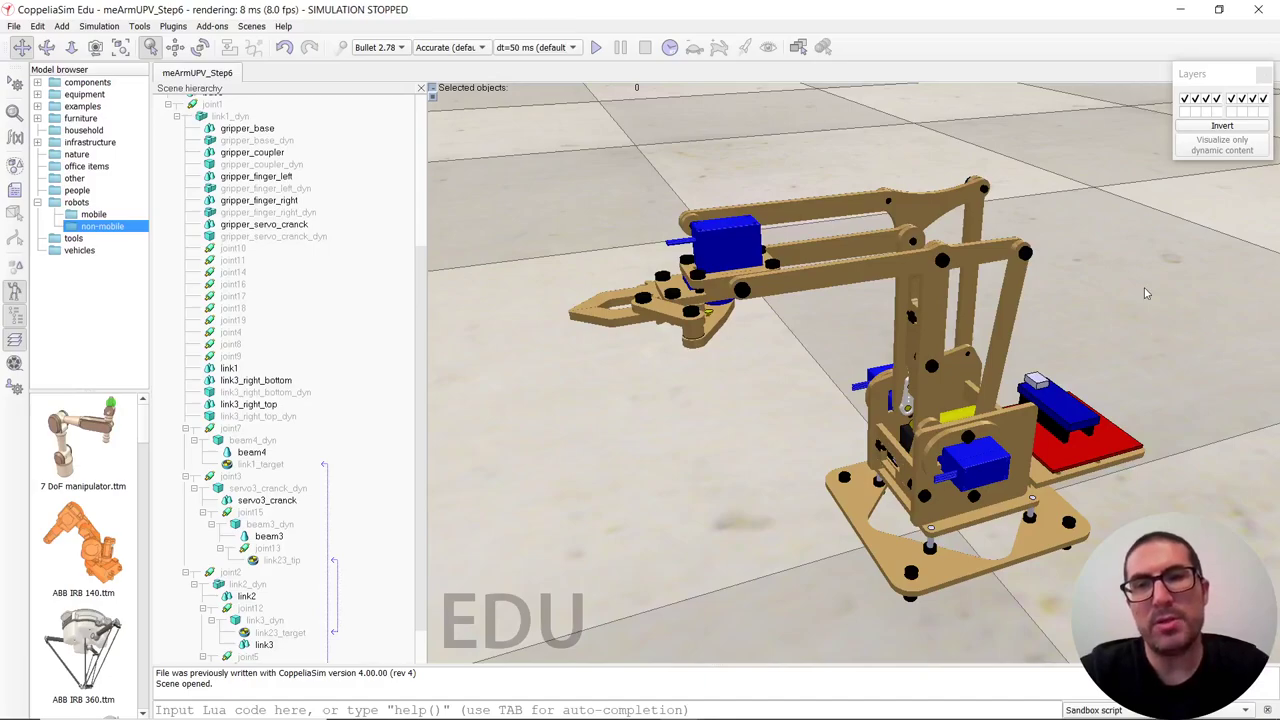
Orbit and zoom the view to inspect link3, link3_dyn, link2 and link2_dyn.
middle_drag(808, 280, 837, 287)
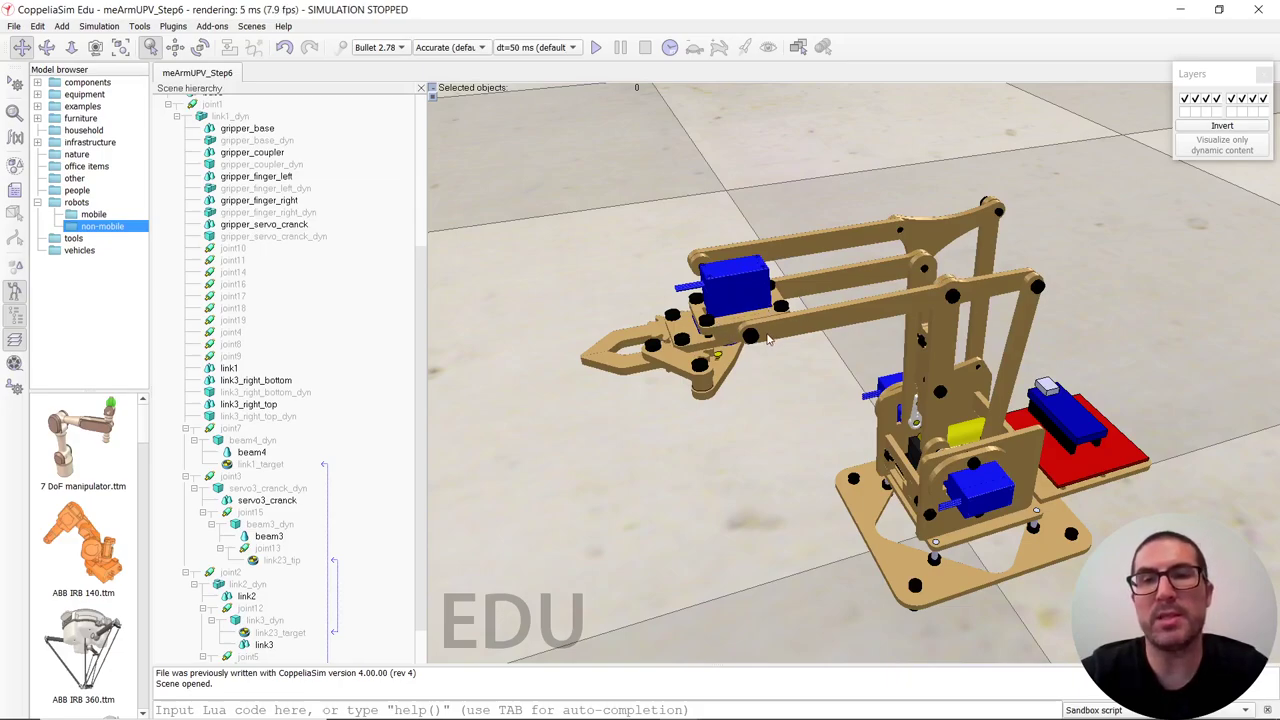
scroll(768, 341, up, 2)
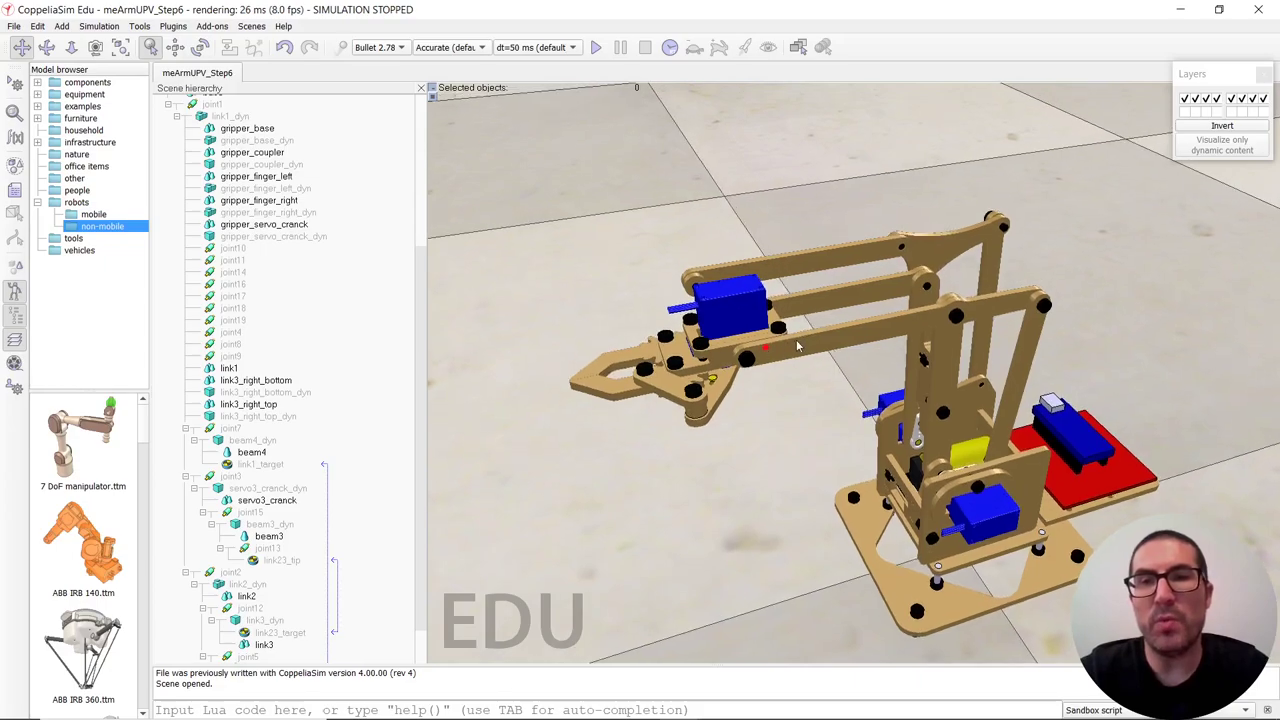
middle_drag(808, 345, 804, 357)
middle_drag(924, 284, 930, 300)
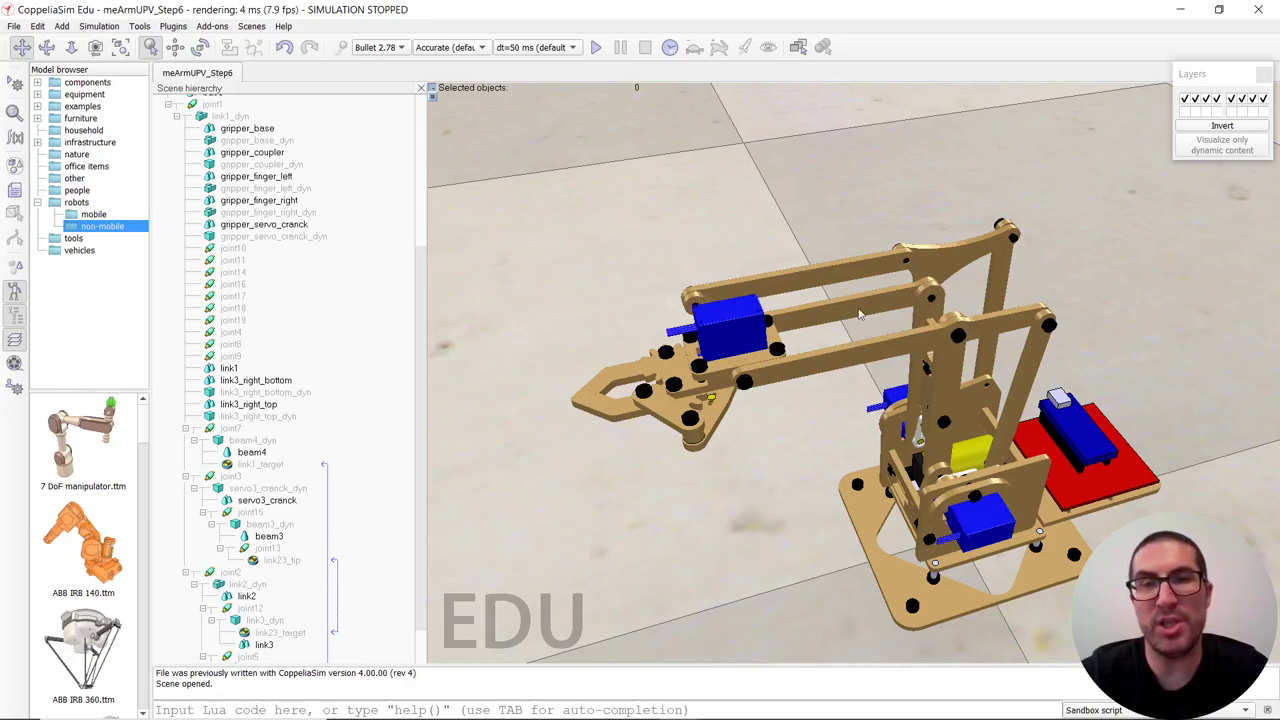
scroll(945, 311, up, 1)
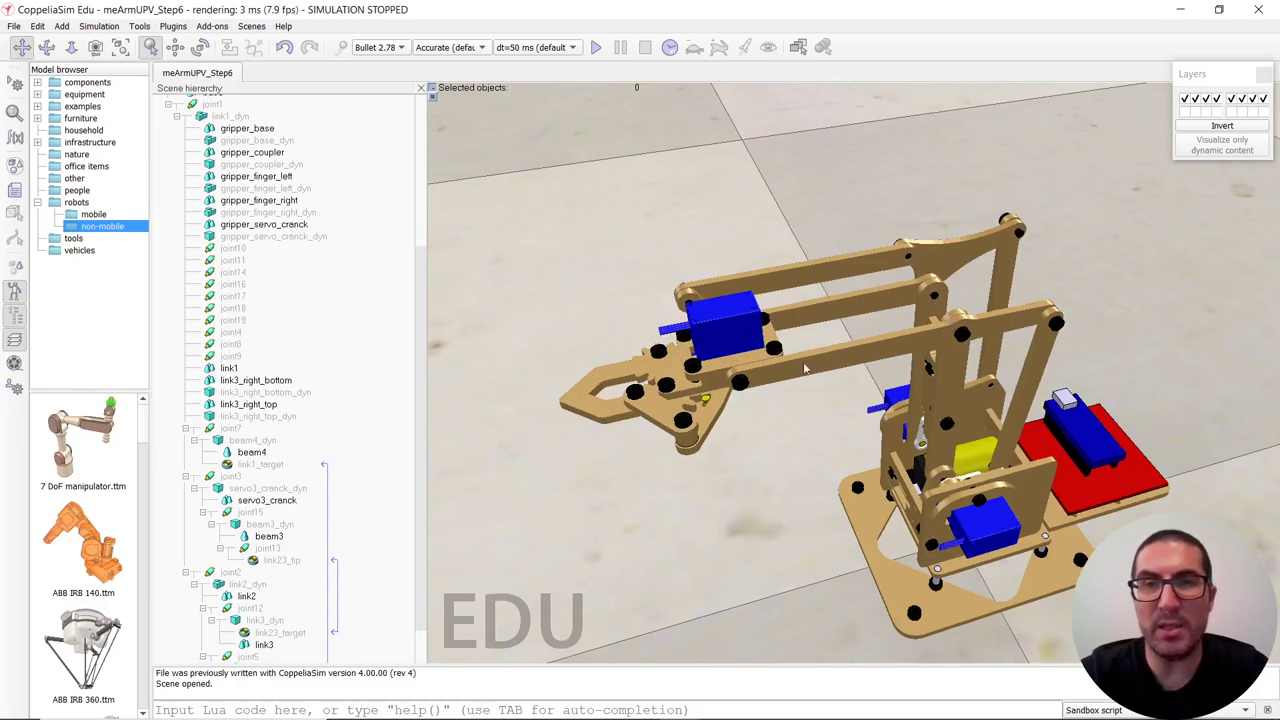
scroll(757, 378, up, 1)
click(757, 378)
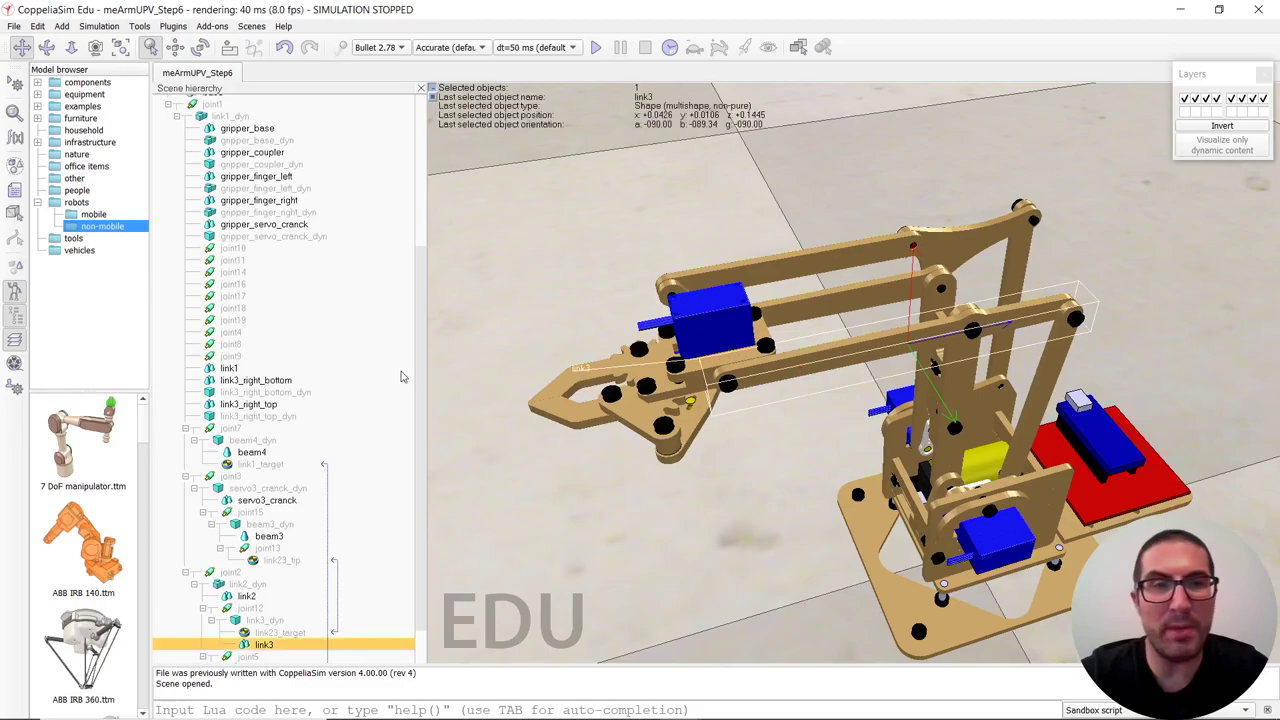
click(256, 621)
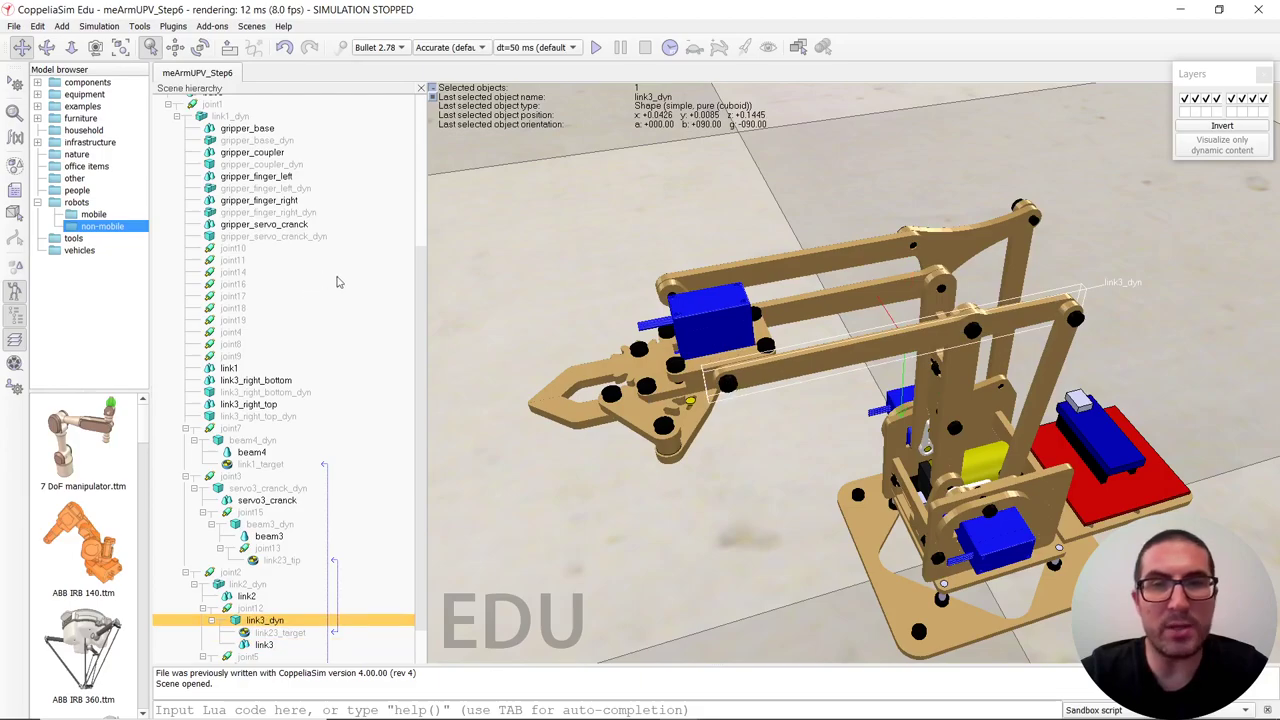
click(940, 300)
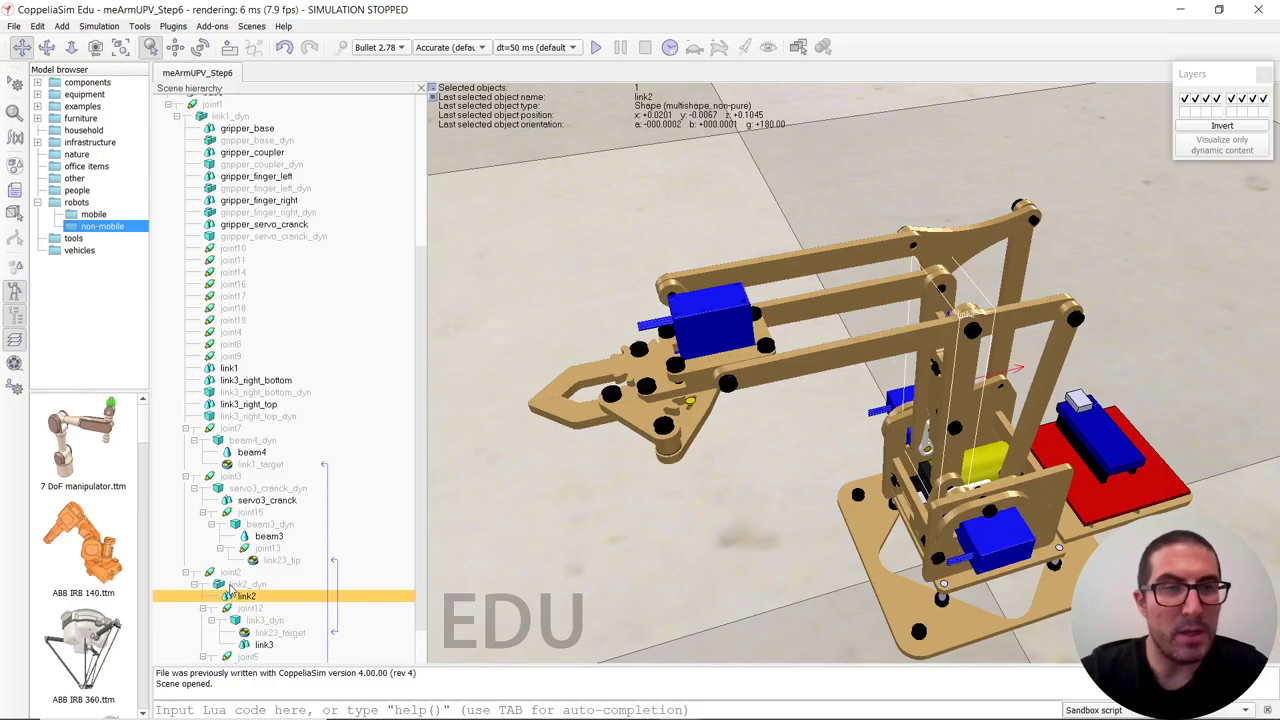
click(232, 585)
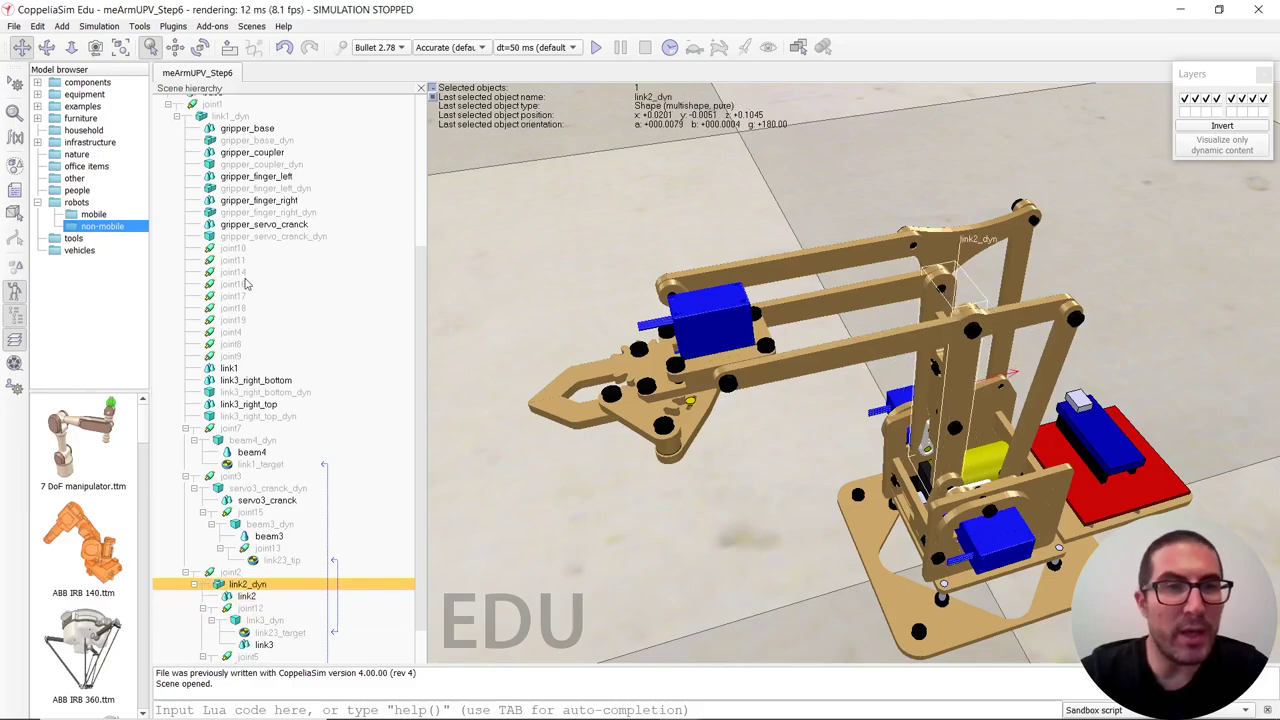
Move joint8 out of link1_dyn and drop it under link2_dyn.
click(229, 344)
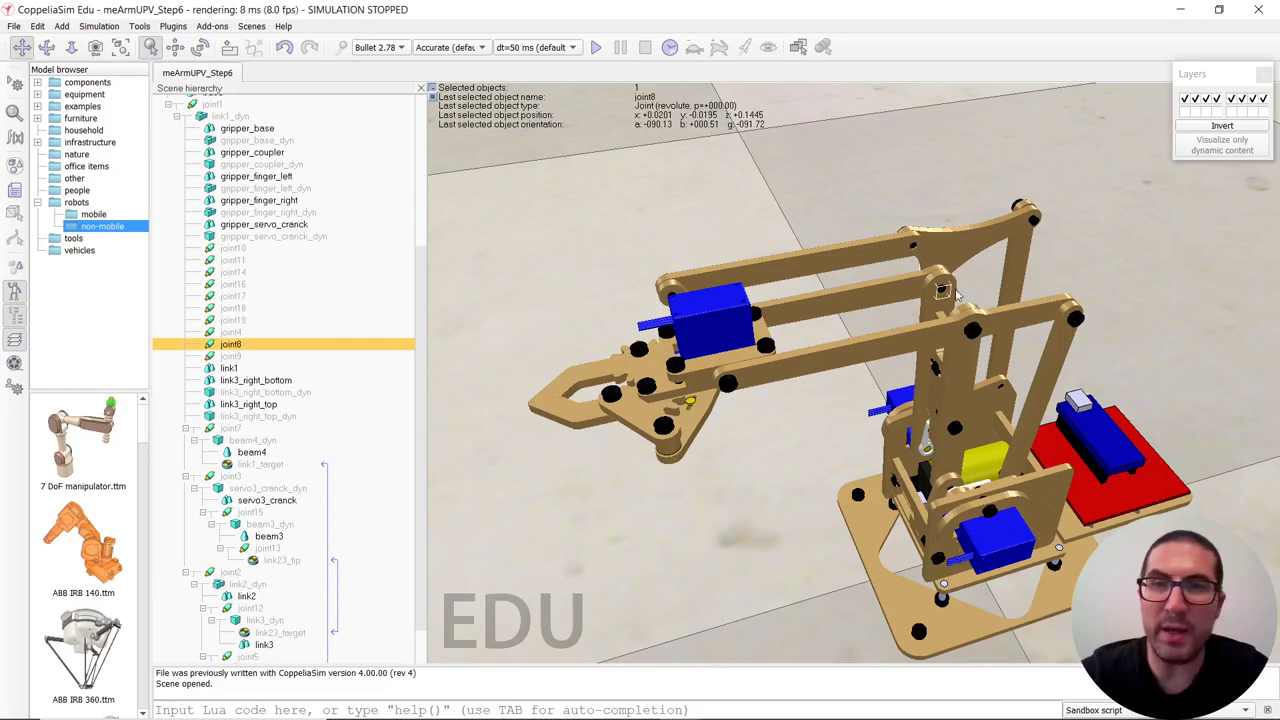
click(908, 293)
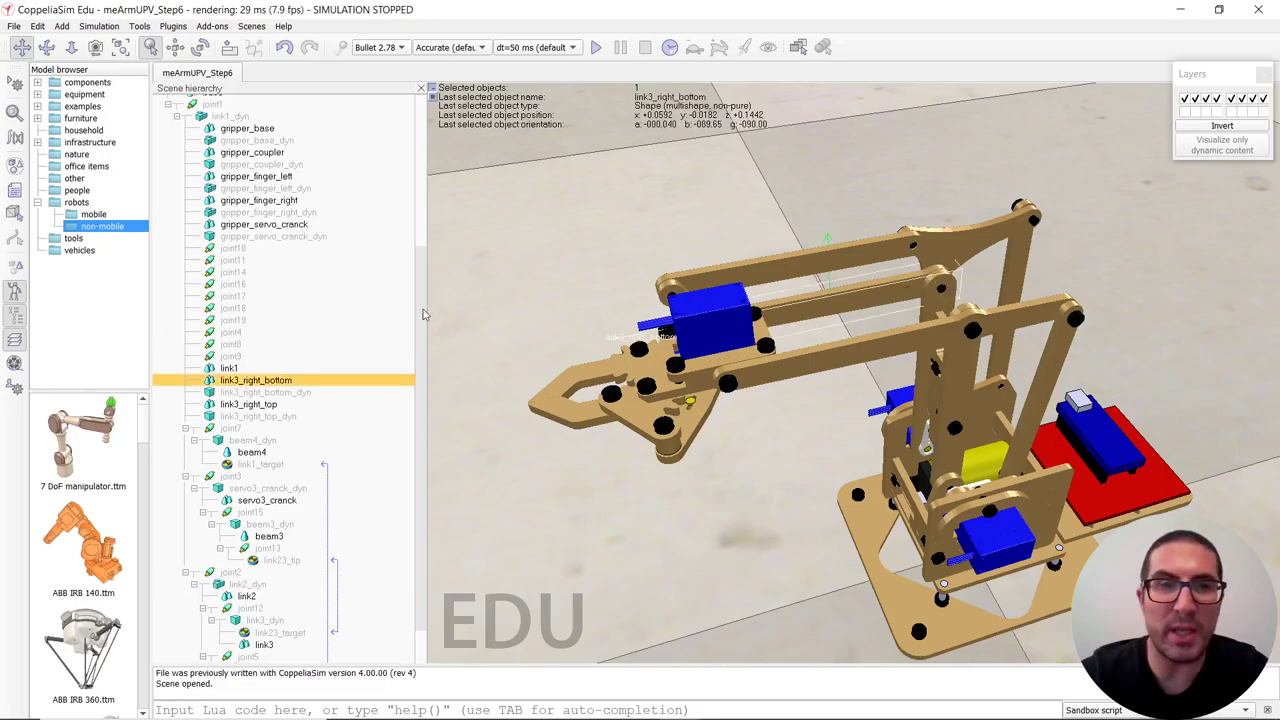
click(231, 344)
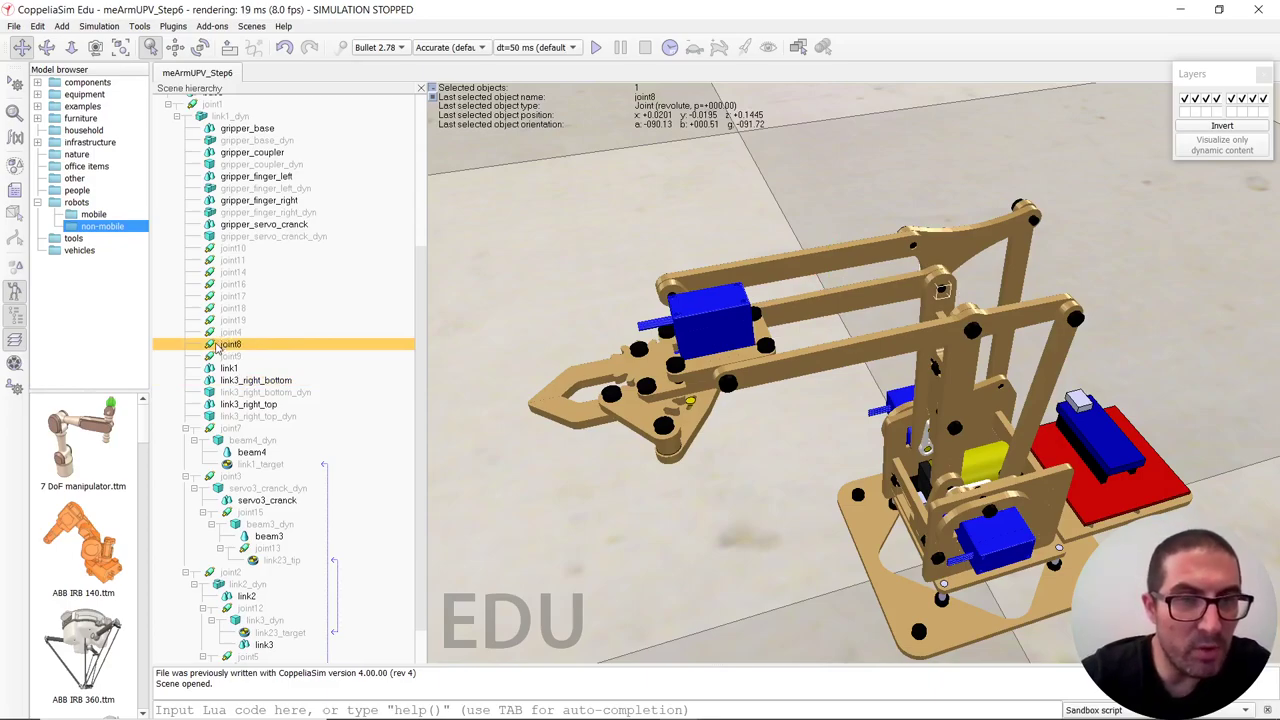
drag(215, 346, 252, 575)
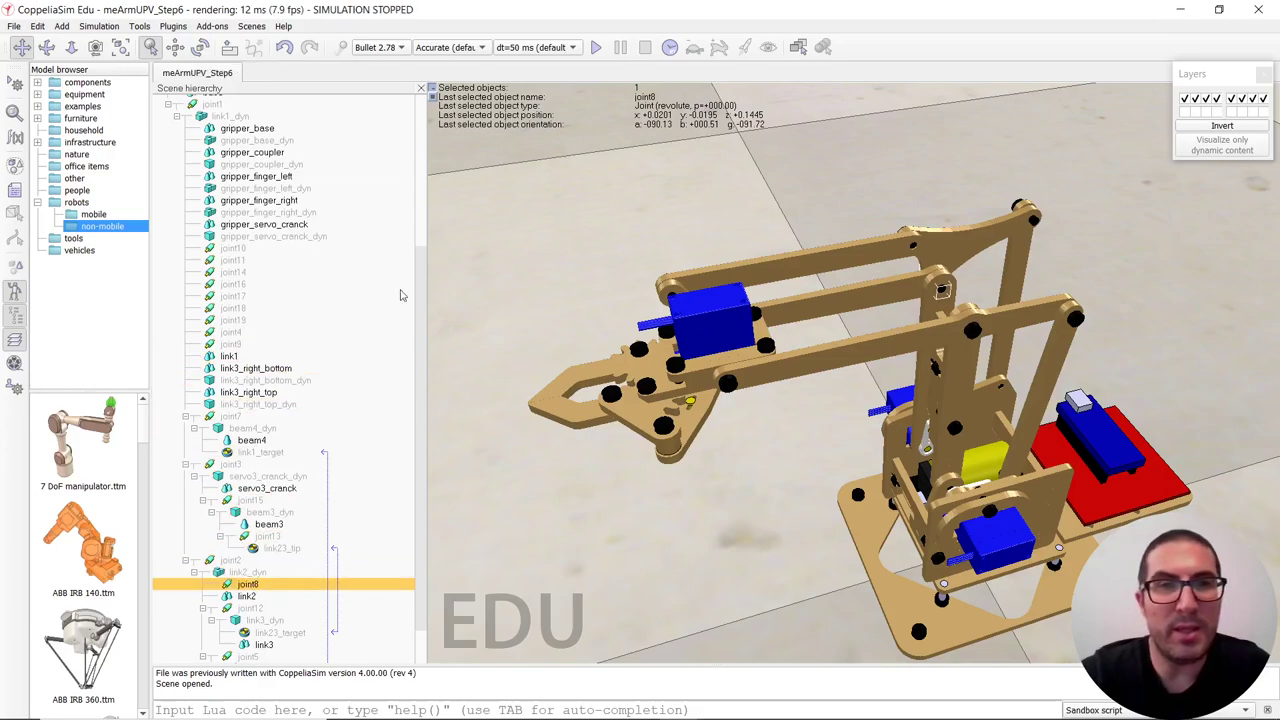
Put link3_right_bottom_dyn under joint8 and link3_right_bottom under link3_right_bottom_dyn.
click(237, 369)
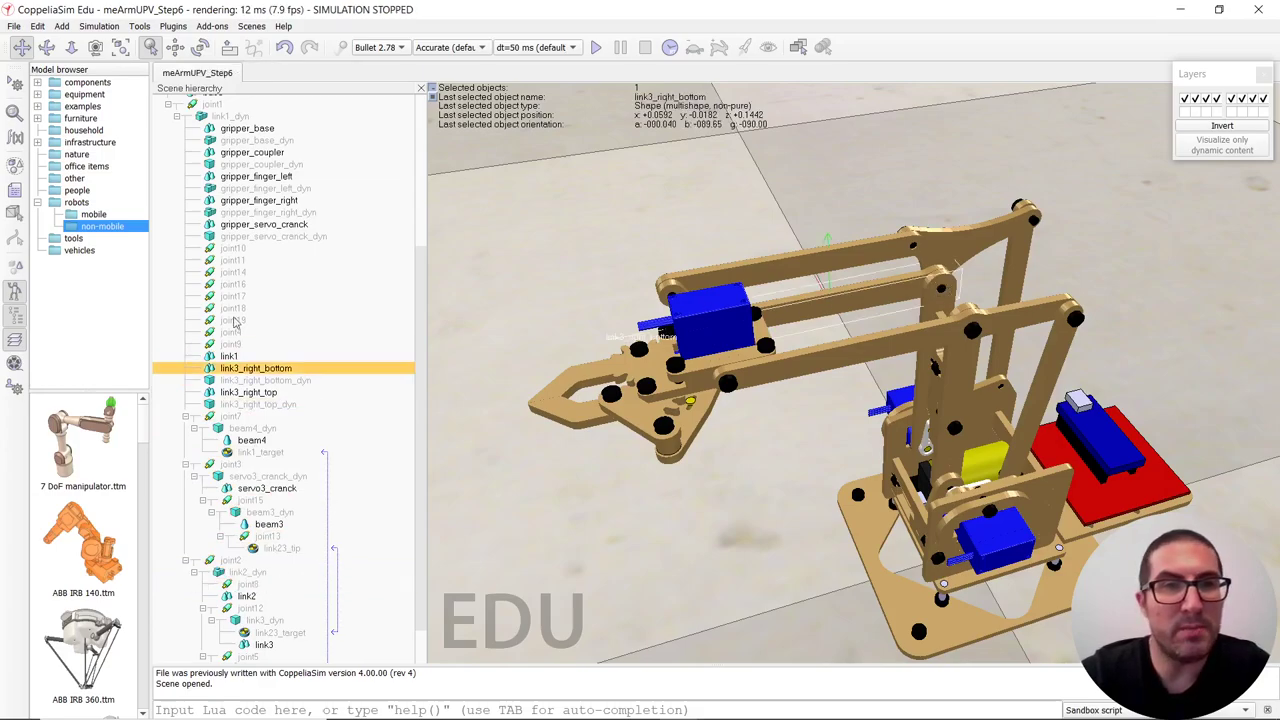
click(210, 381)
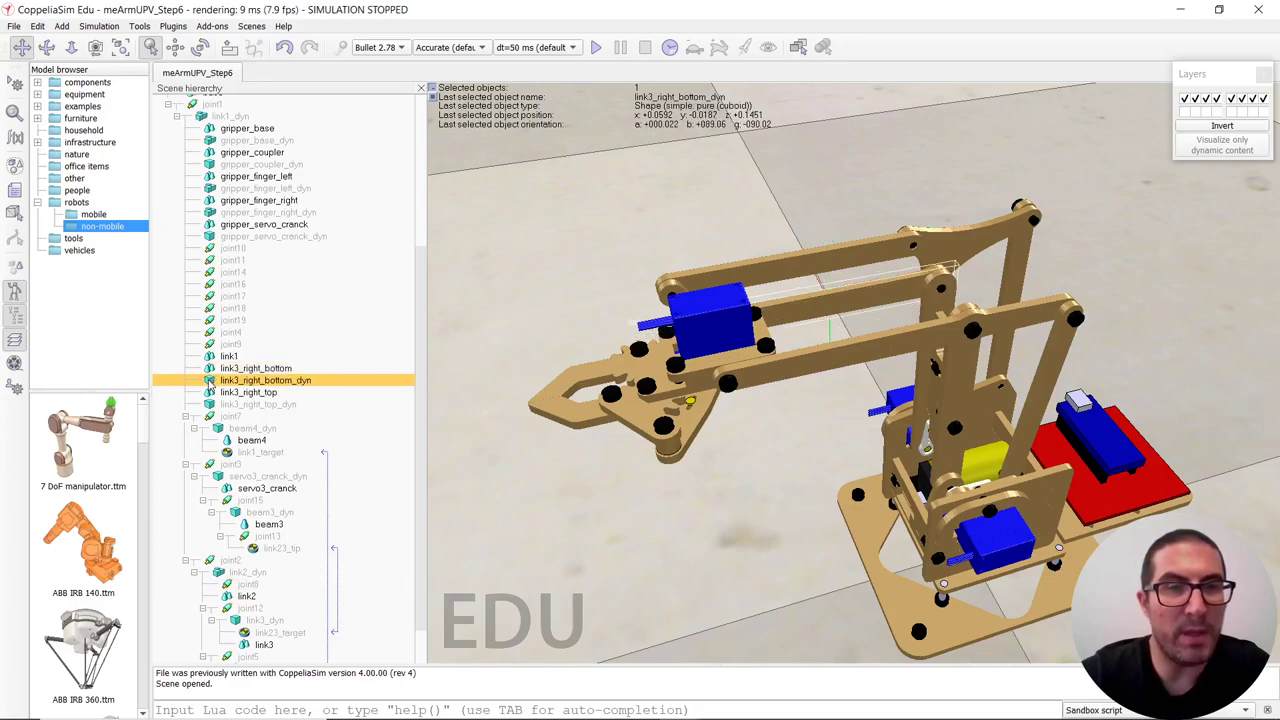
drag(210, 385, 248, 590)
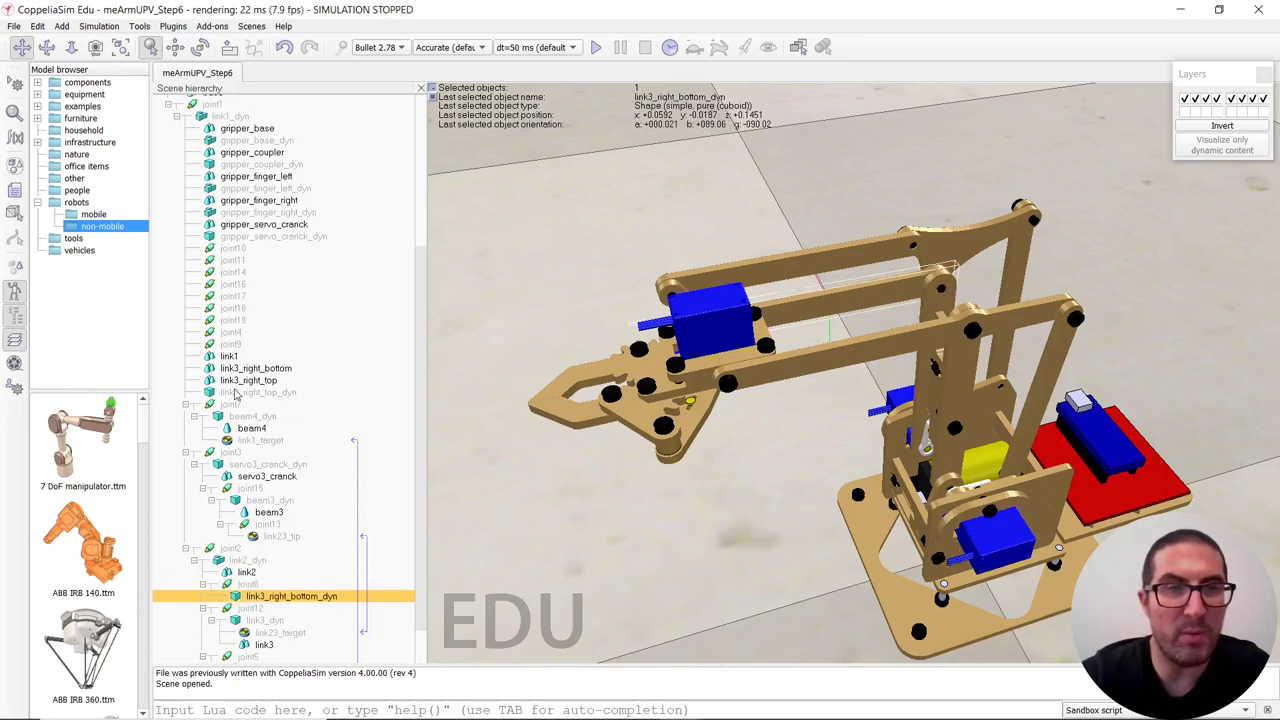
drag(228, 370, 276, 596)
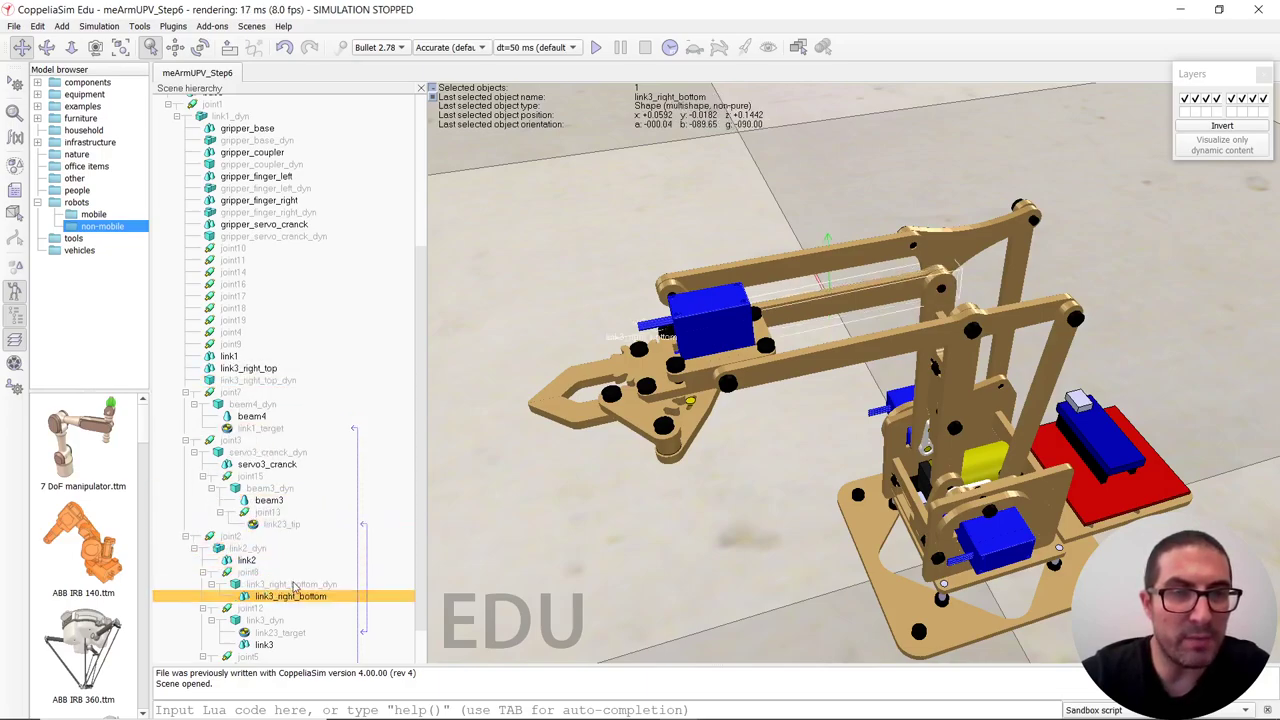
Move joint11 under link3_right_bottom_dyn, beside link3_right_bottom.
middle_drag(688, 370, 607, 393)
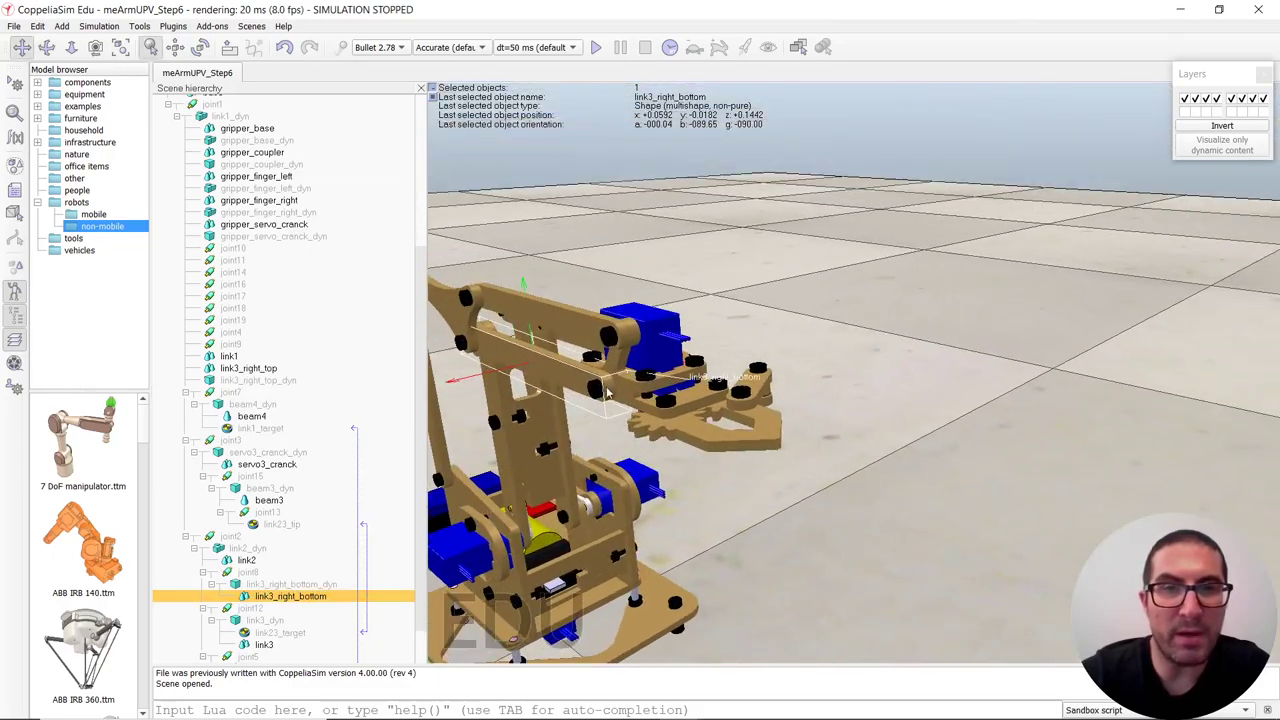
click(222, 248)
click(222, 261)
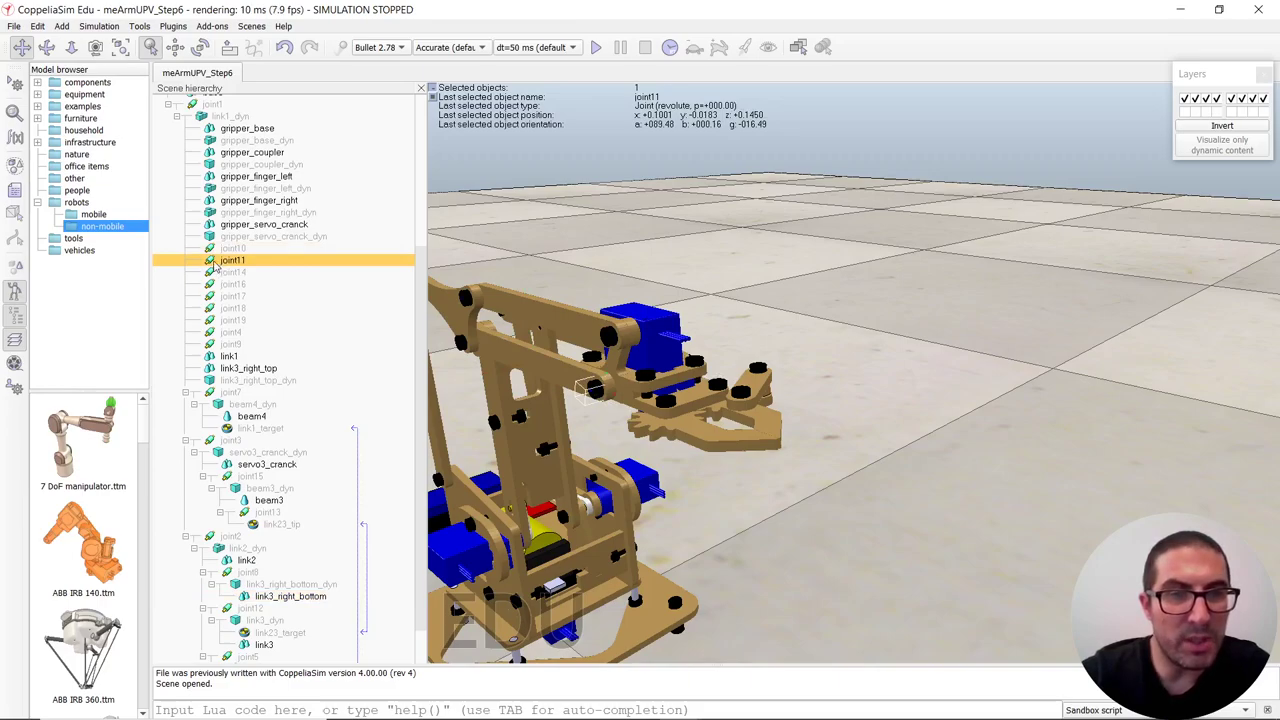
drag(215, 265, 308, 586)
scroll(308, 586, down, 1)
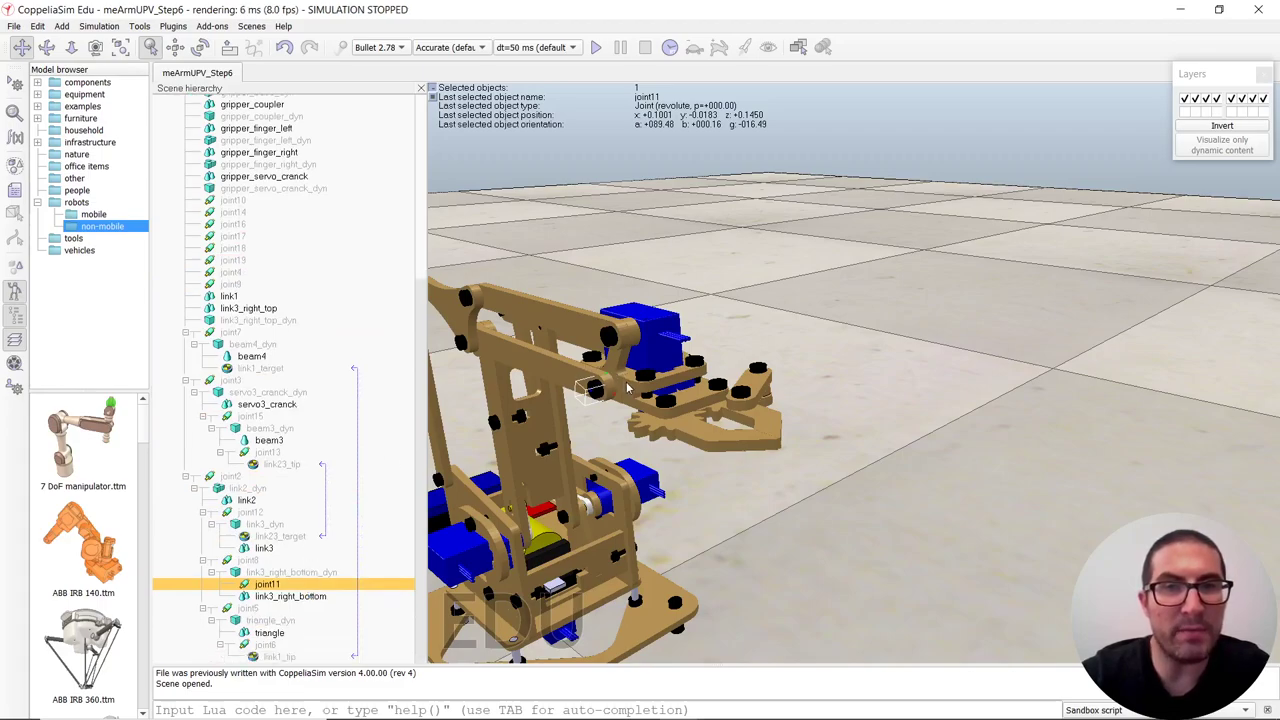
Reparent gripper_base_dyn under joint11 and orbit the view to check the arm.
click(580, 385)
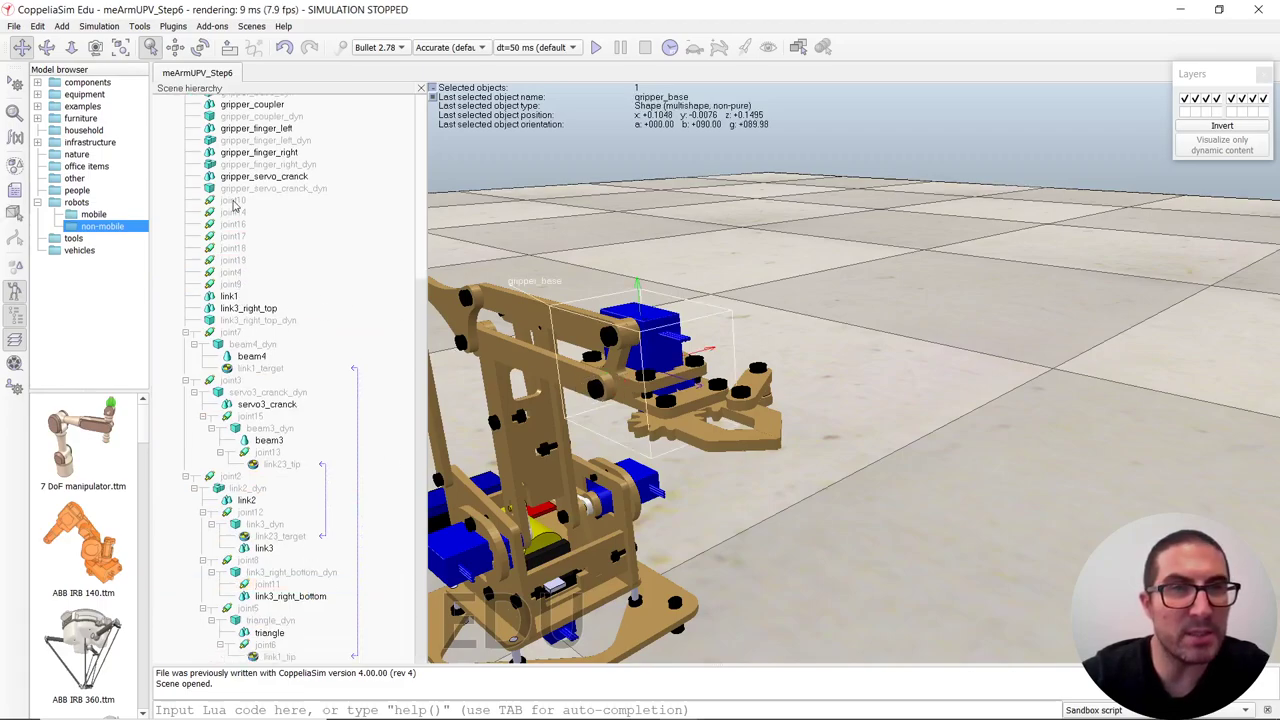
scroll(238, 205, up, 1)
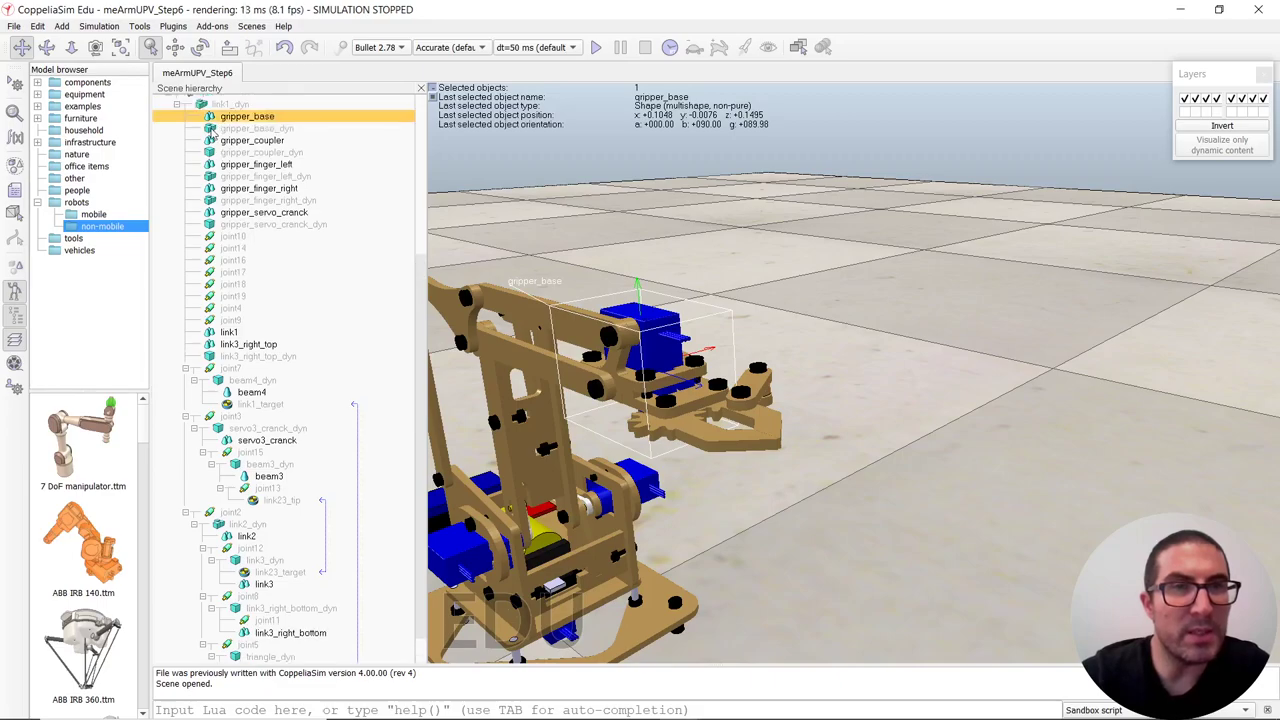
drag(221, 129, 268, 590)
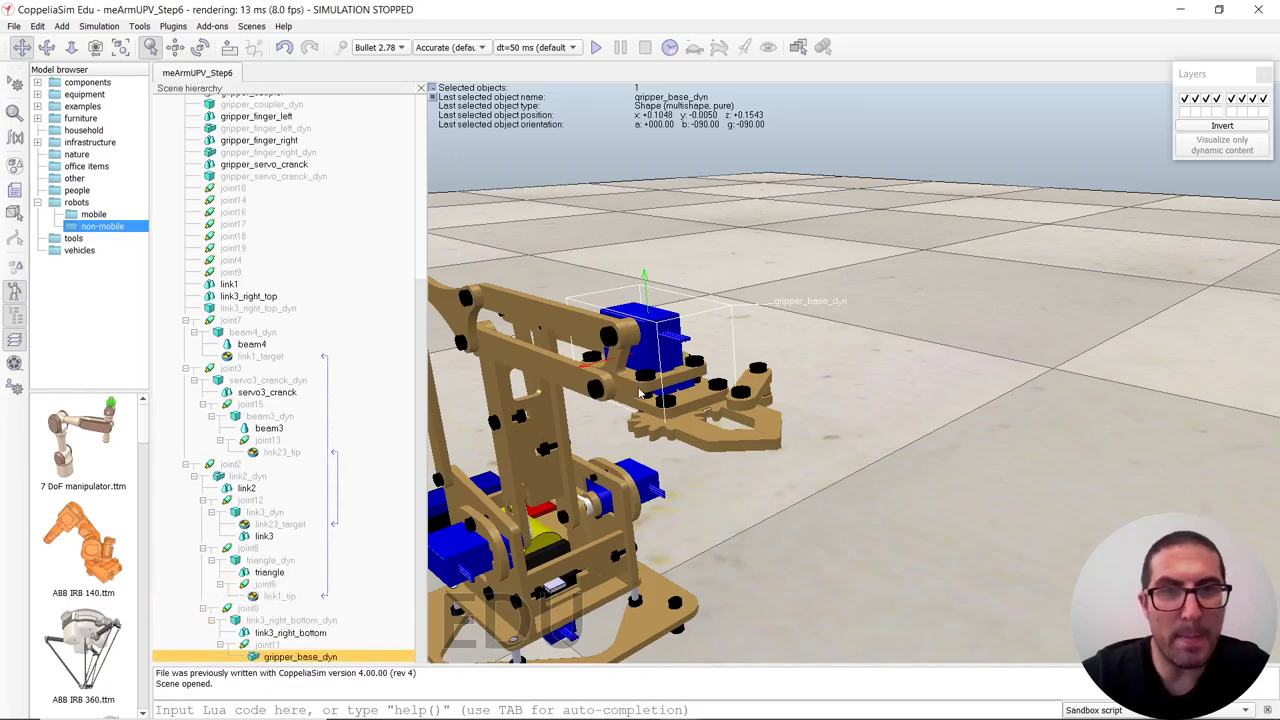
middle_drag(642, 394, 658, 425)
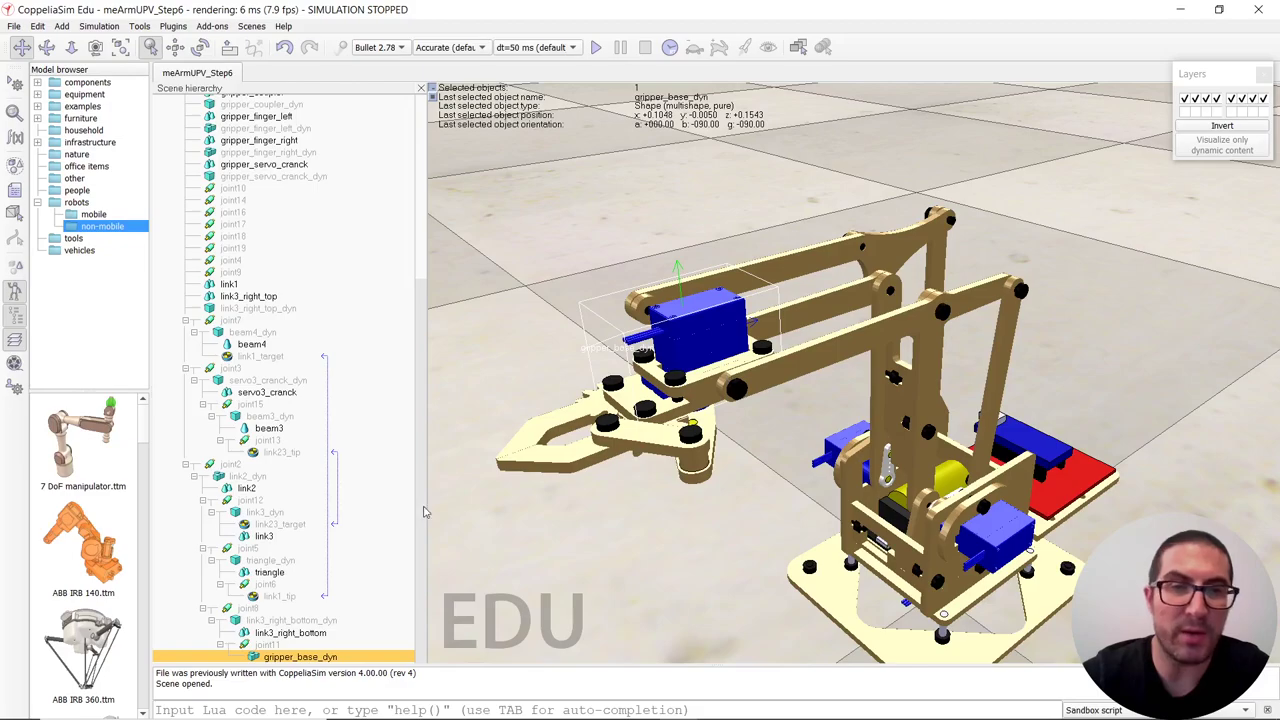
Move joint14 from beam3_dyn and drop it under link3_dyn, beside link23_target and link3.
click(816, 350)
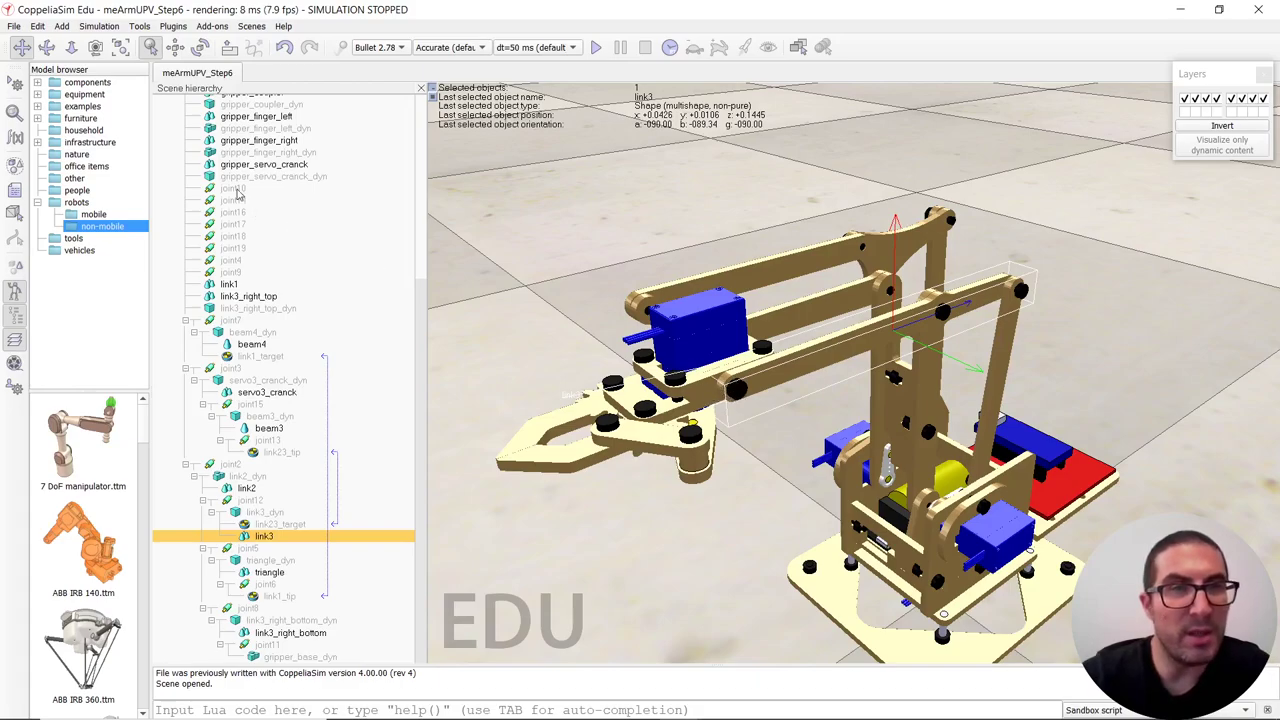
click(236, 190)
click(237, 202)
click(236, 213)
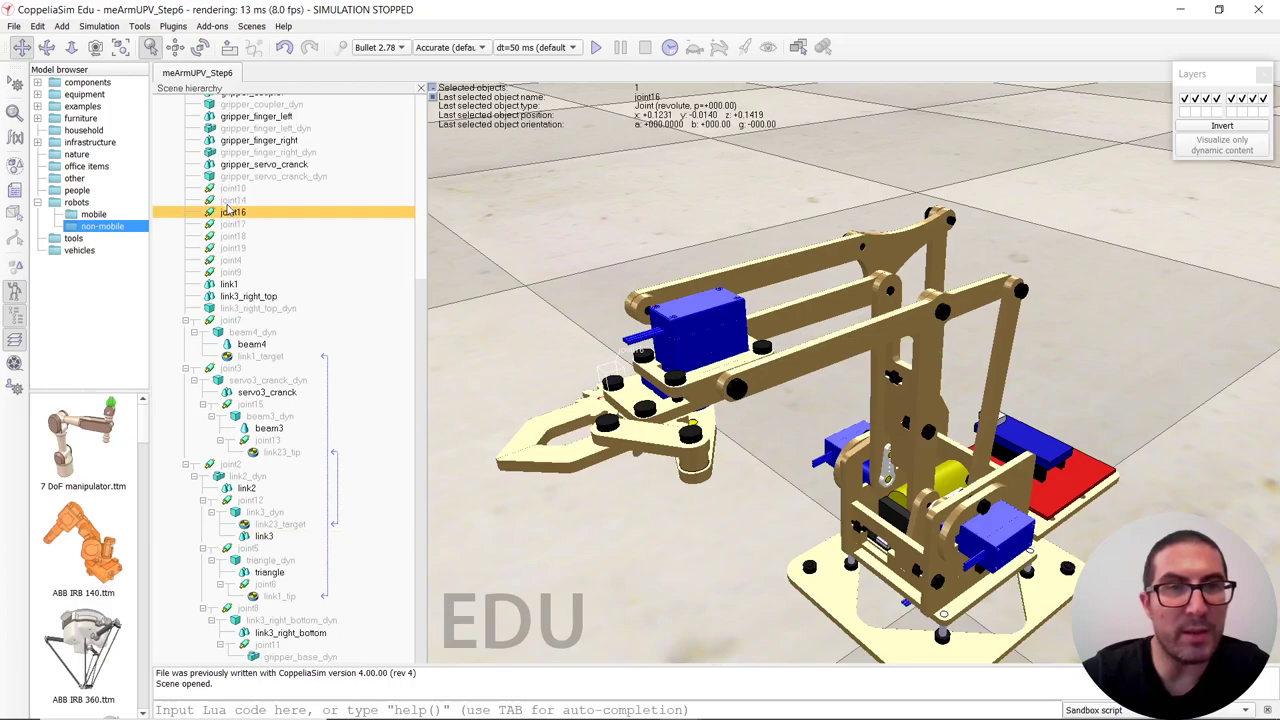
click(222, 202)
drag(212, 207, 291, 424)
click(265, 405)
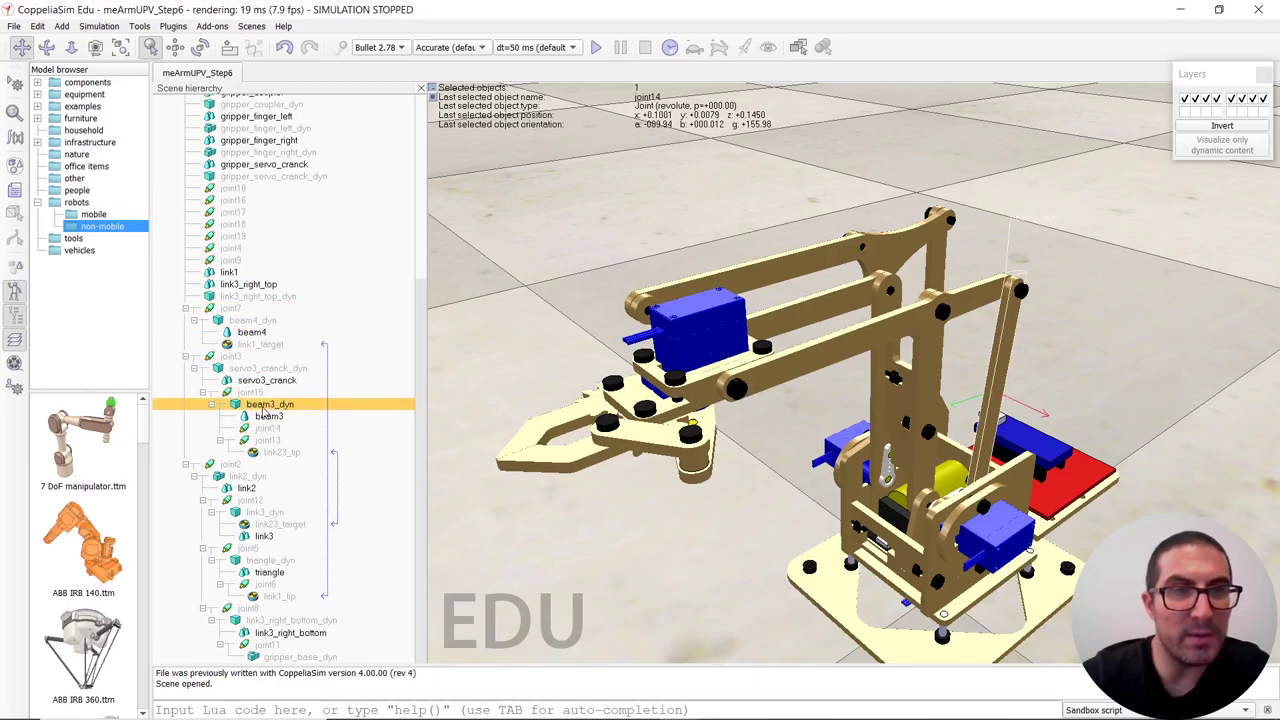
click(264, 428)
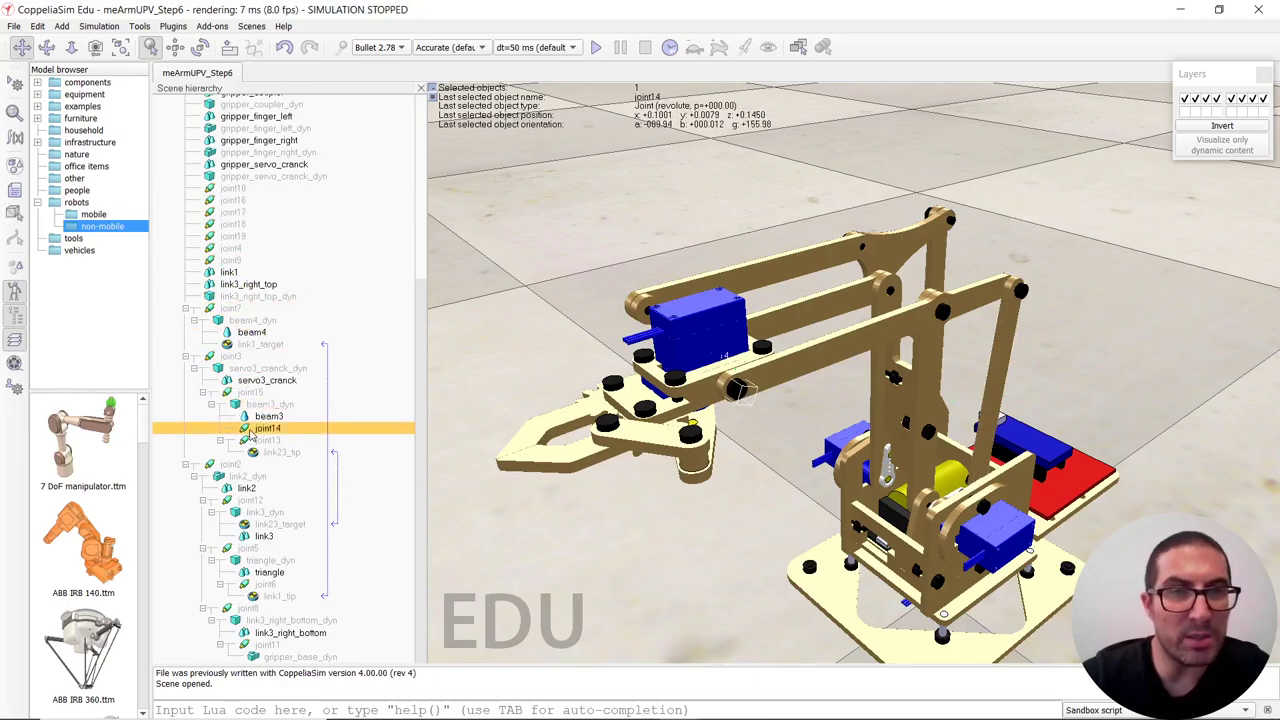
drag(243, 436, 263, 508)
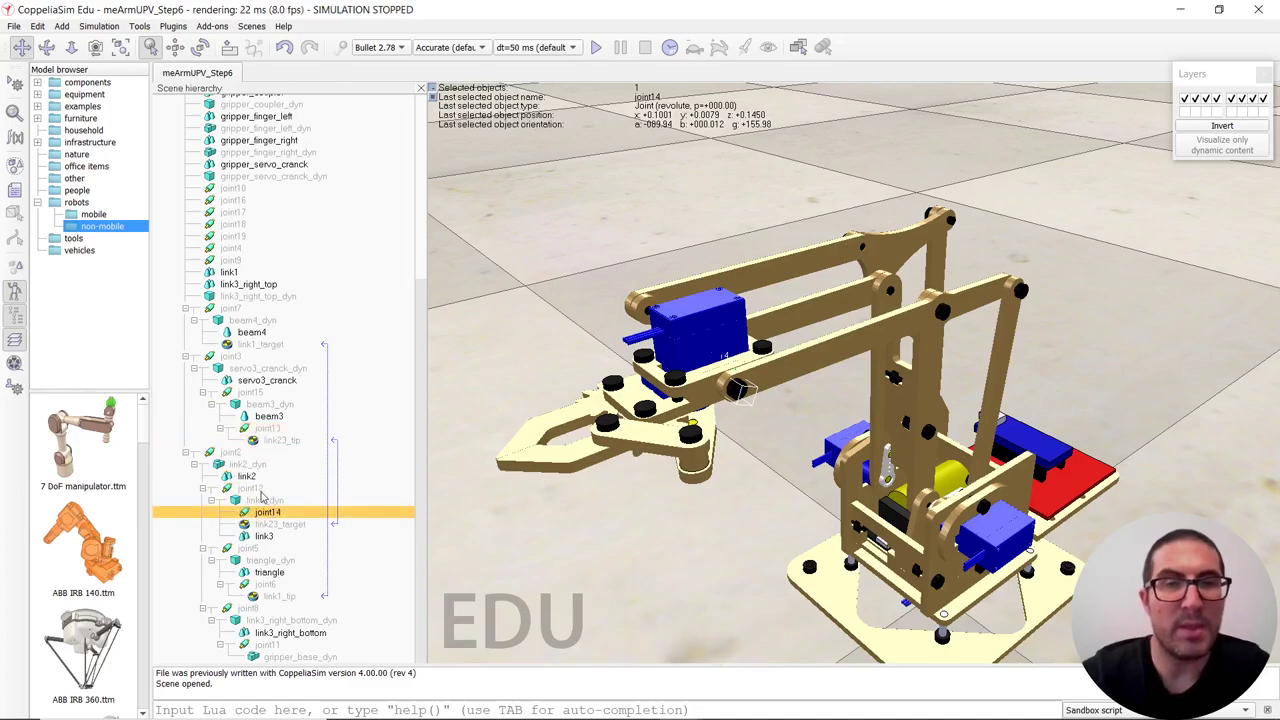
click(254, 502)
click(253, 515)
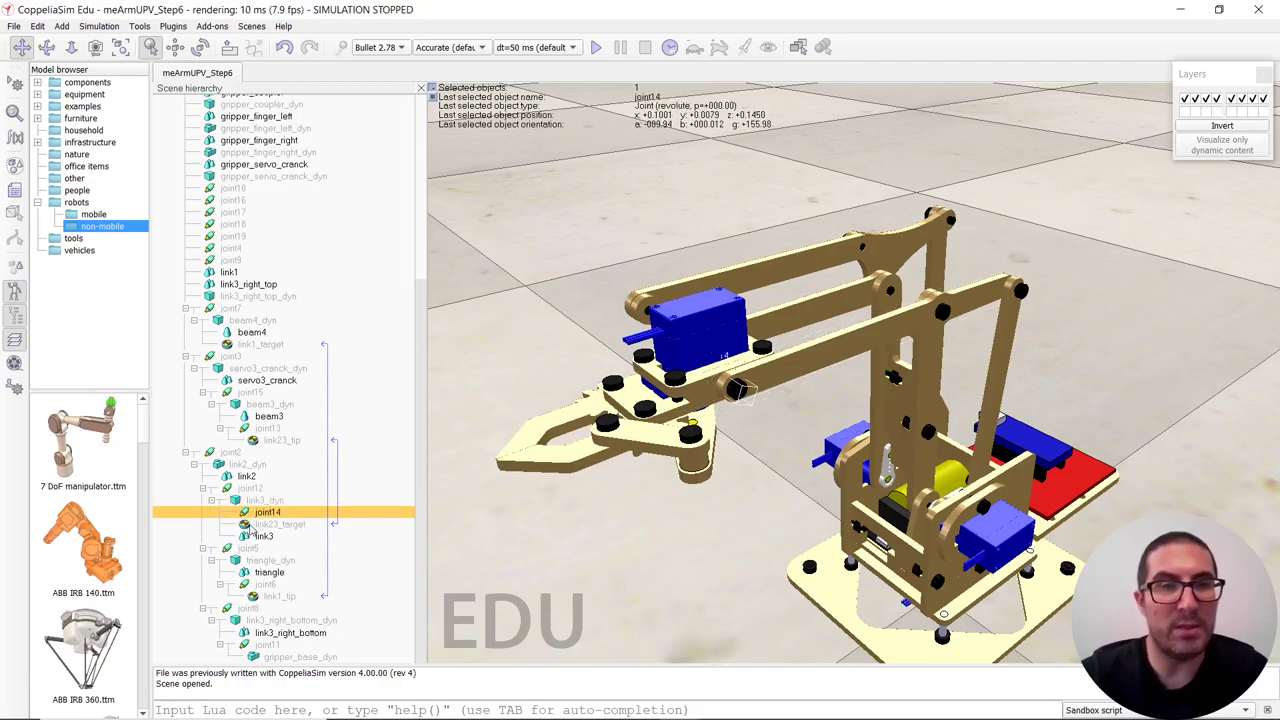
Copy and paste link23_target, then rename the copy linkegripper_tip.
click(255, 524)
key(ctrl+c)
key(ctrl+v)
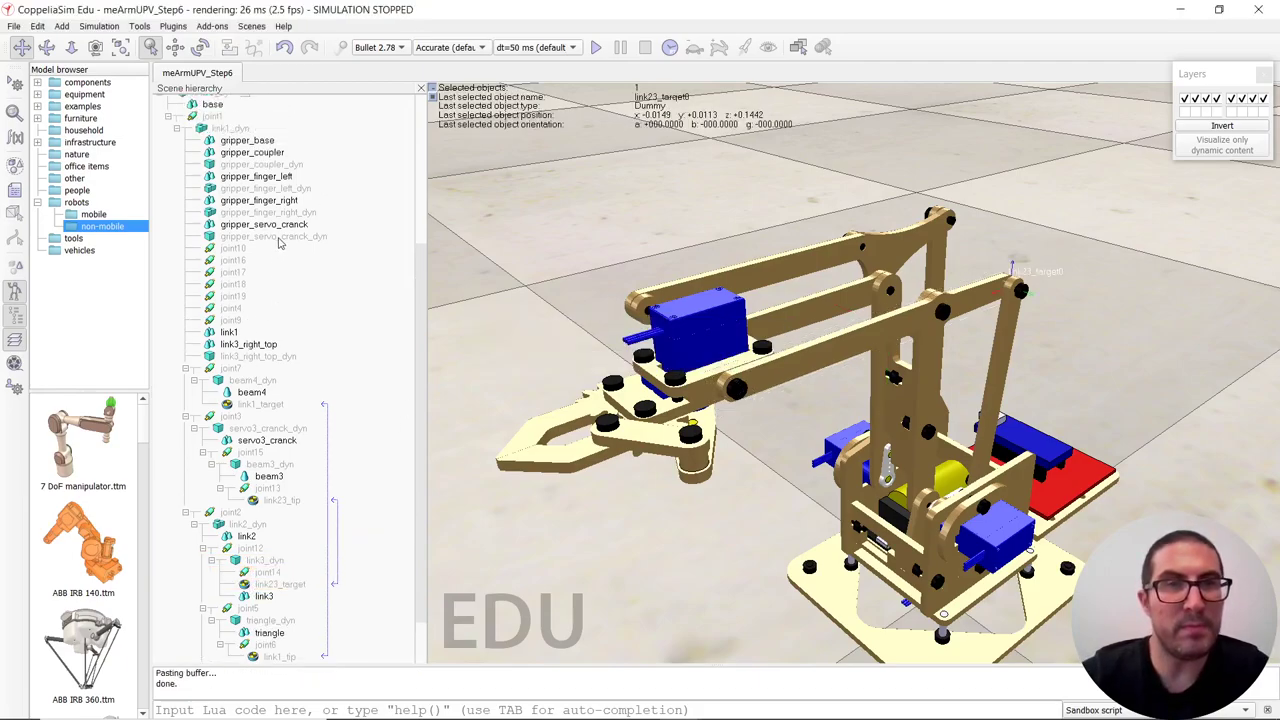
scroll(280, 243, up, 6)
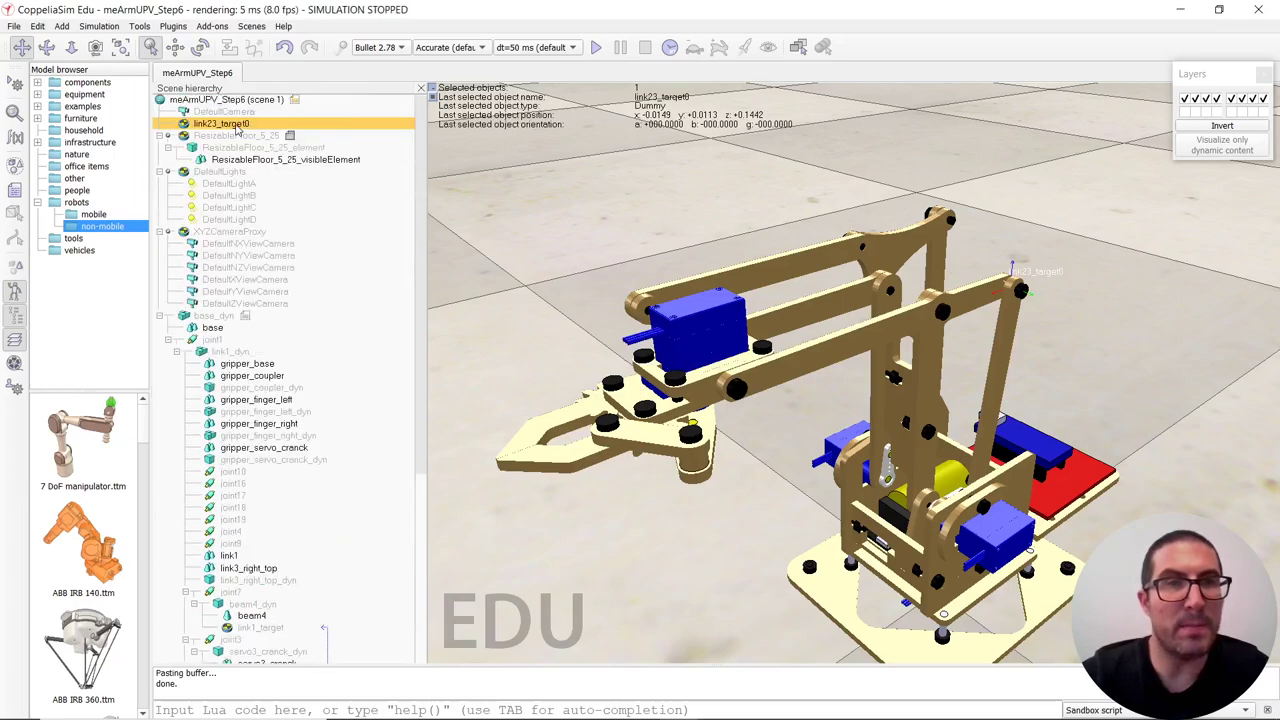
double_click(230, 123)
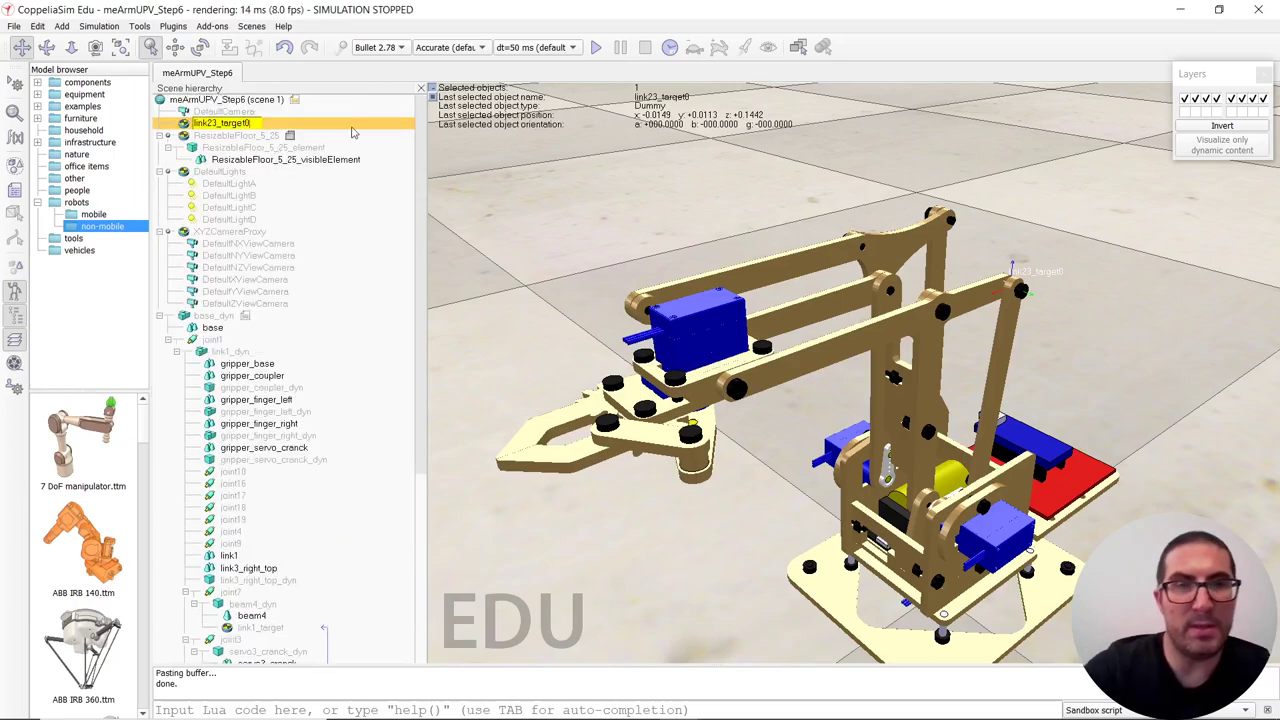
key(BackSpace)
key(BackSpace)
key(BackSpace)
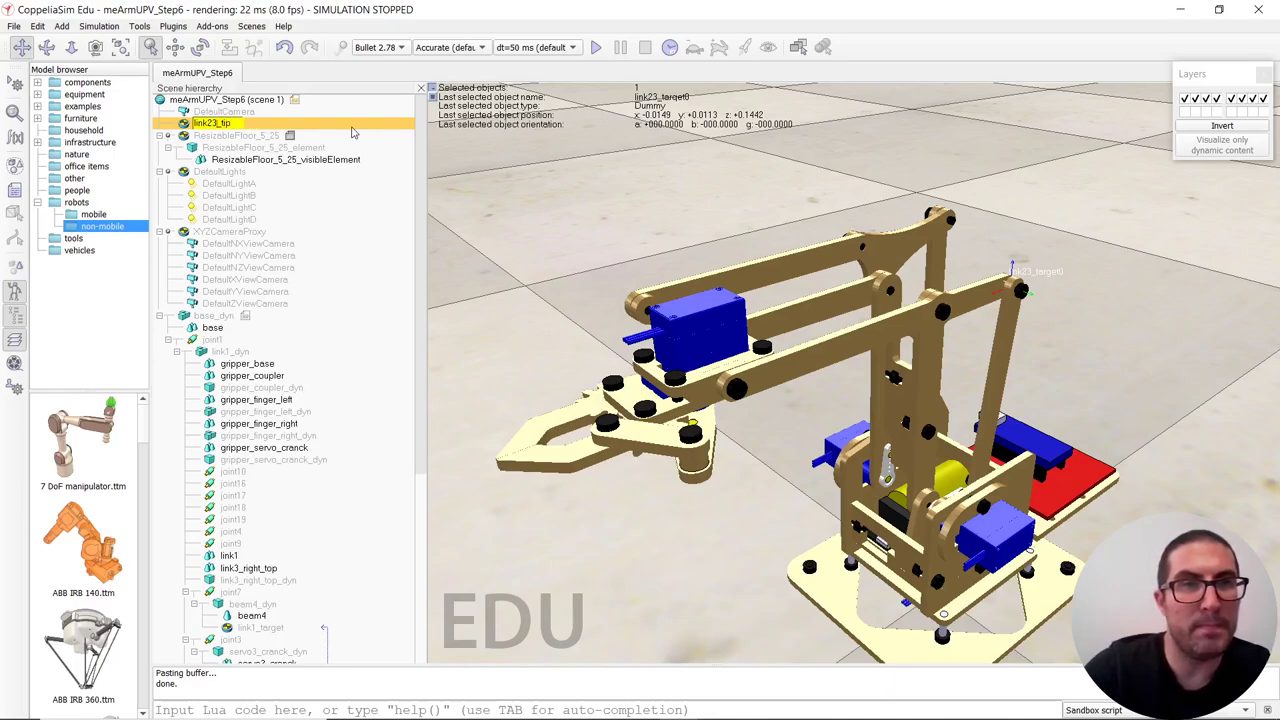
key(Left)
key(Left)
key(Left)
key(Left)
key(BackSpace)
key(BackSpace)
text(_grip)
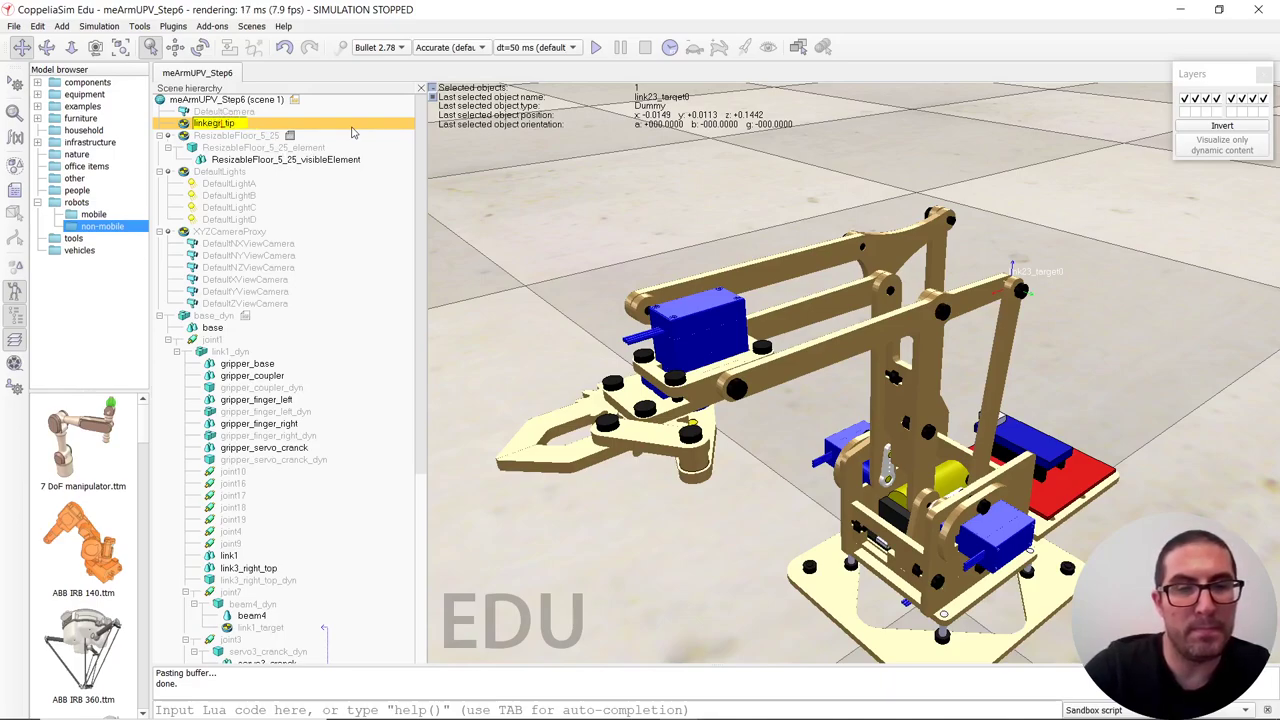
text(per)
key(Return)
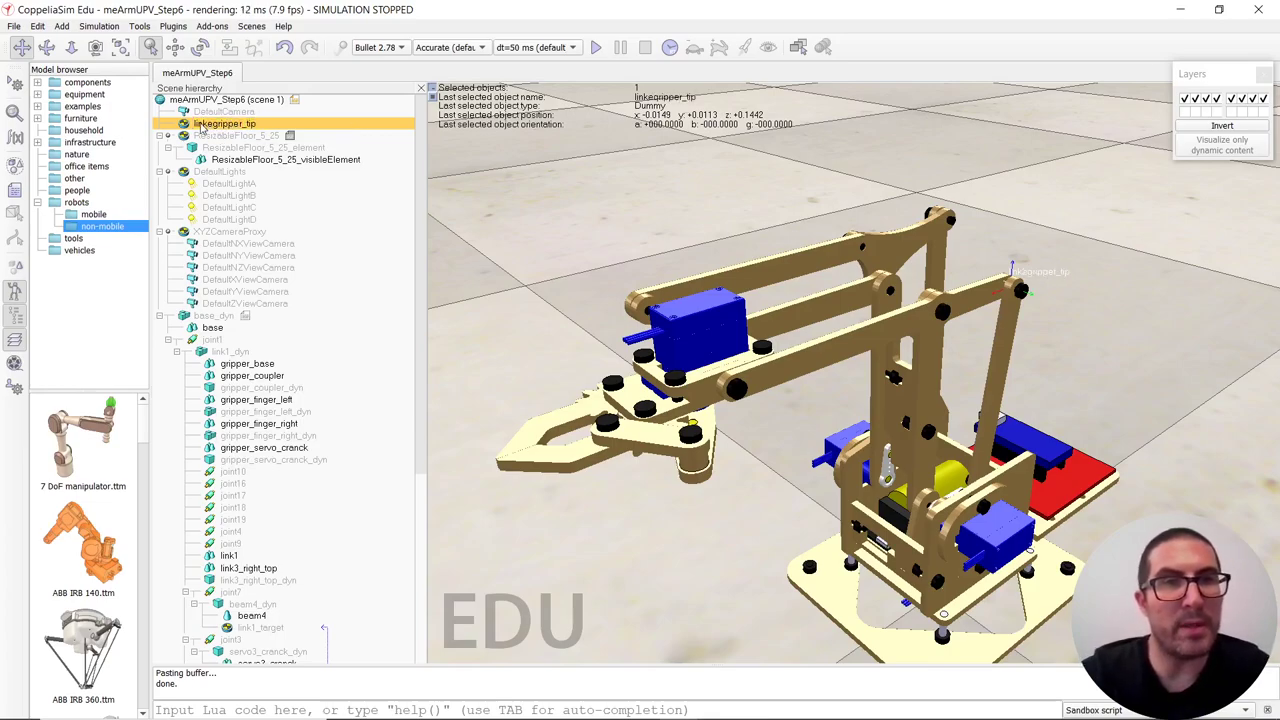
Paste a second copy of the dummy and rename it linkegripper_target.
key(ctrl+v)
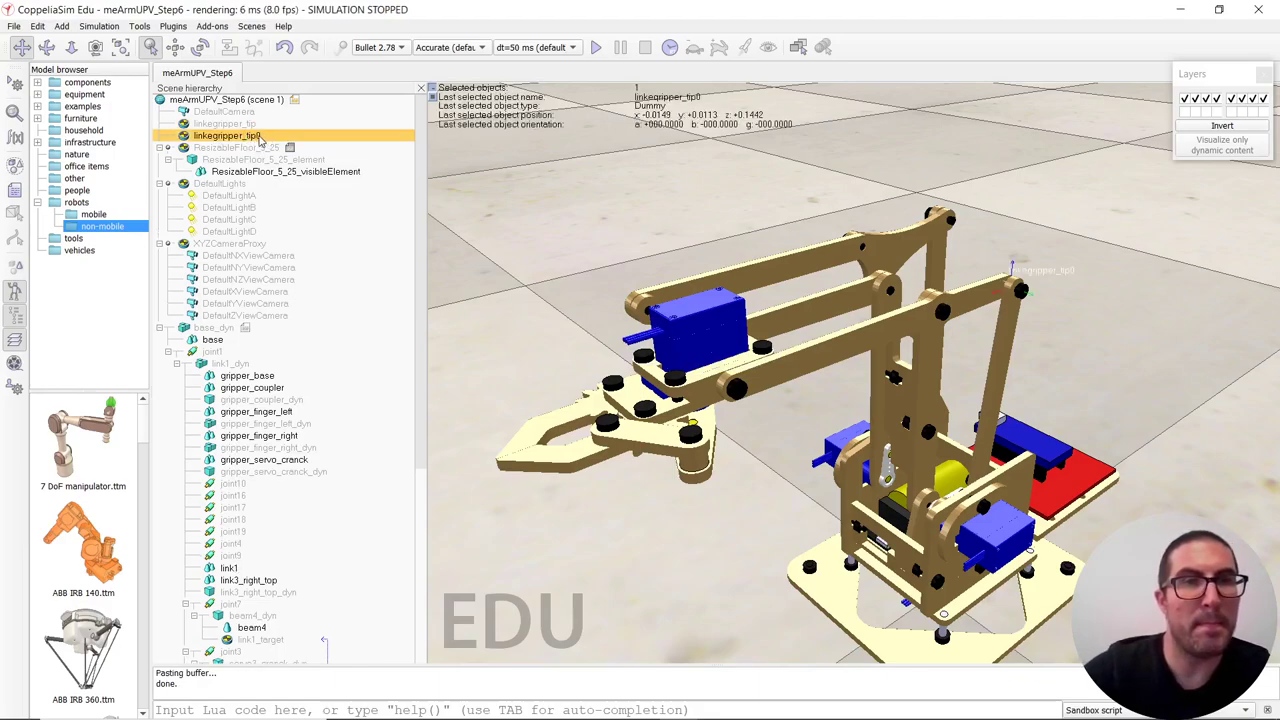
double_click(259, 137)
key(BackSpace)
key(BackSpace)
key(BackSpace)
text(arget)
key(Return)
click(212, 139)
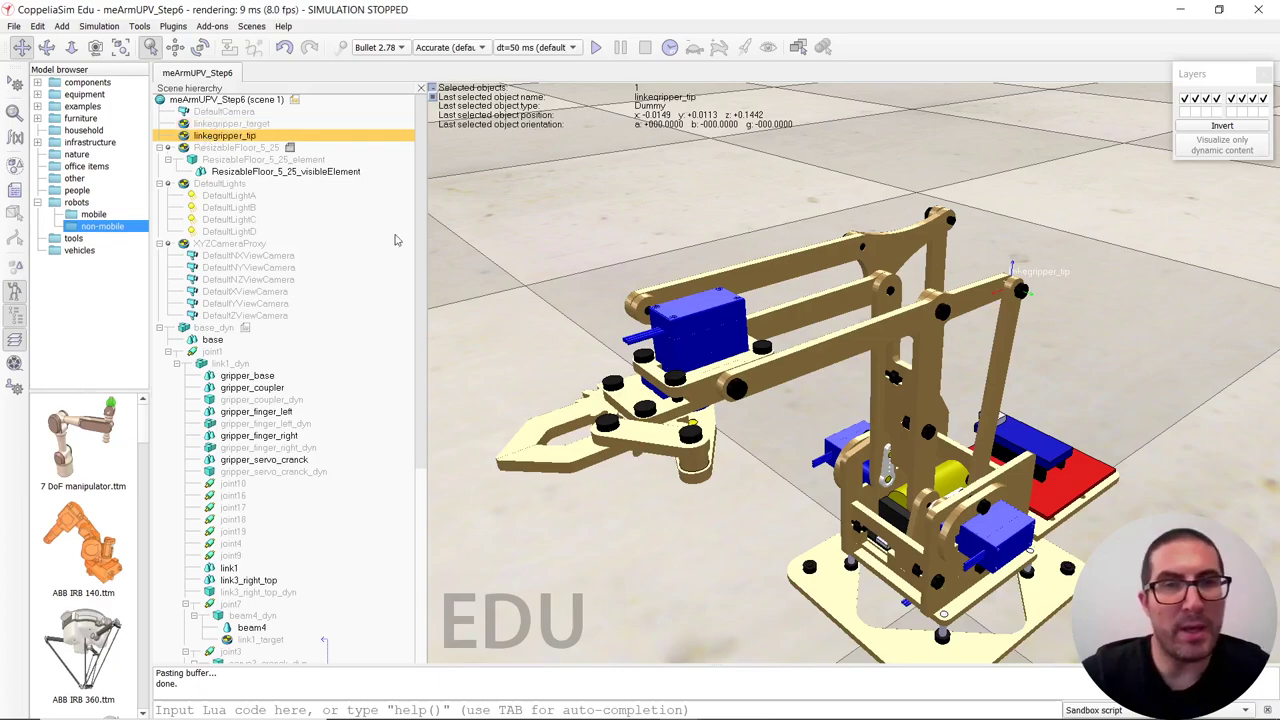
drag(422, 222, 428, 462)
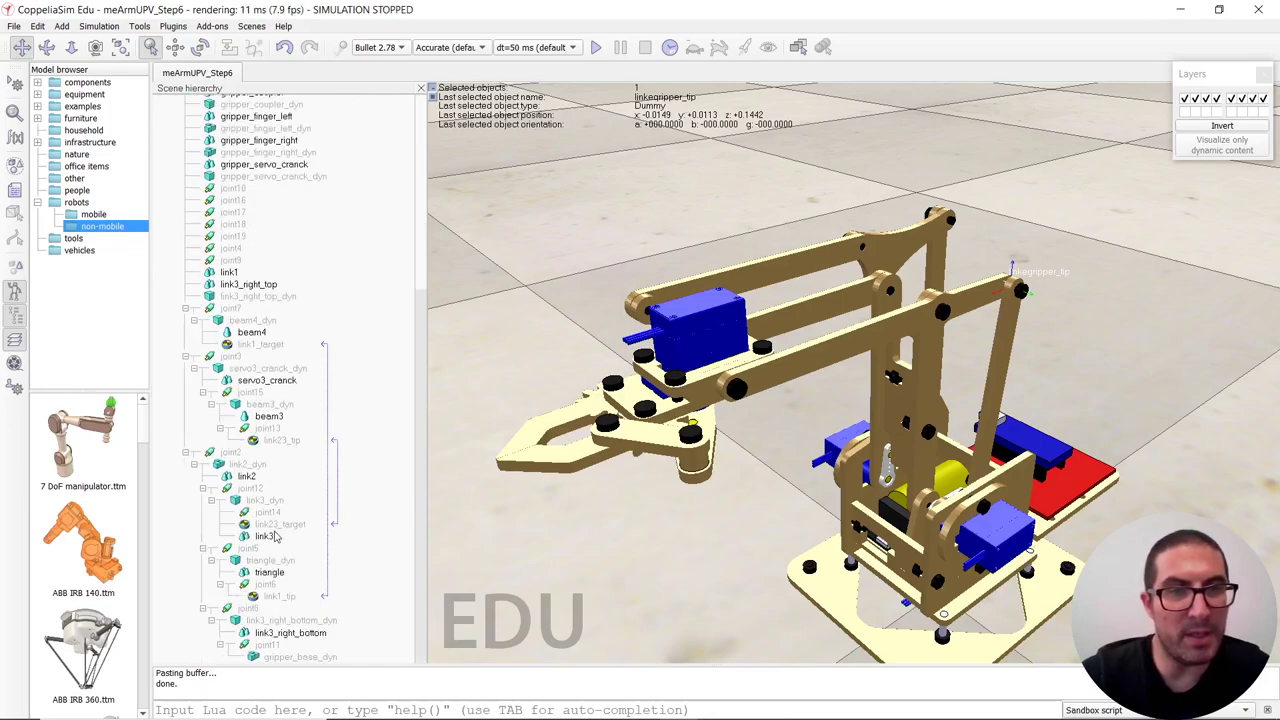
Move linkegripper_tip onto joint14, then linkegripper_target onto the tip (0.1001, 0.0079, 0.1450).
ctrl+click(262, 512)
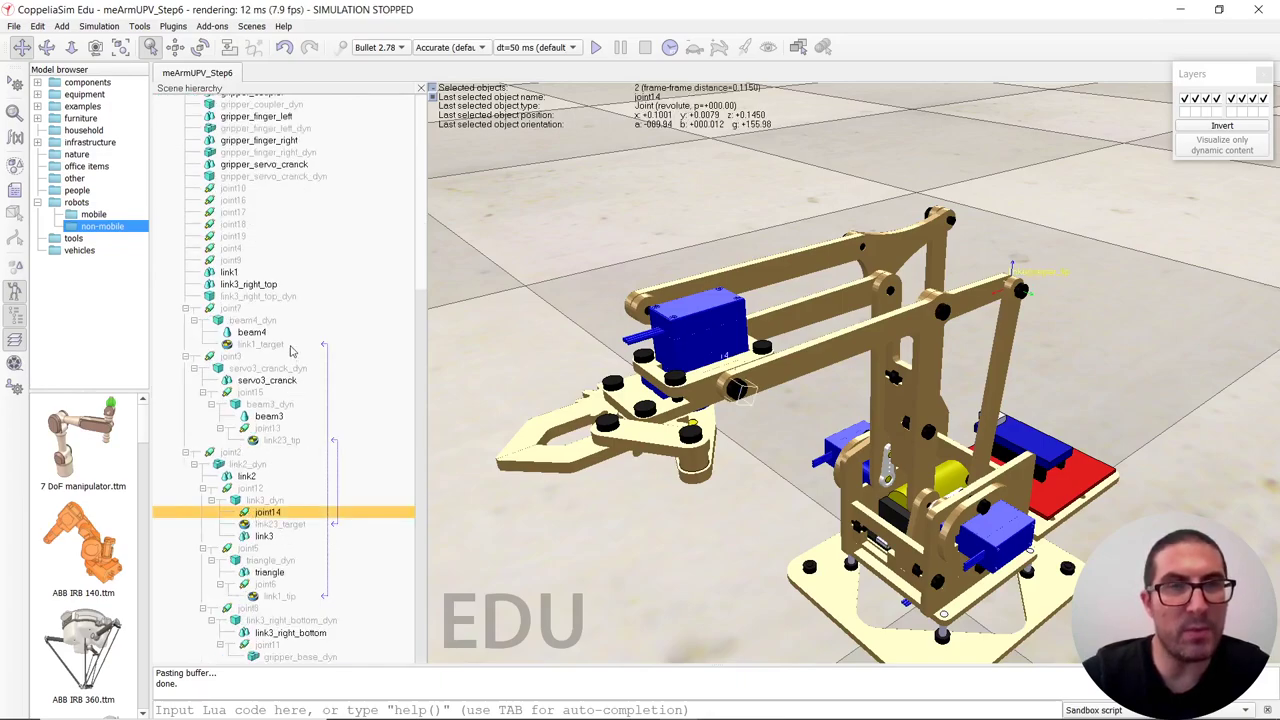
scroll(292, 347, up, 1)
scroll(292, 347, up, 7)
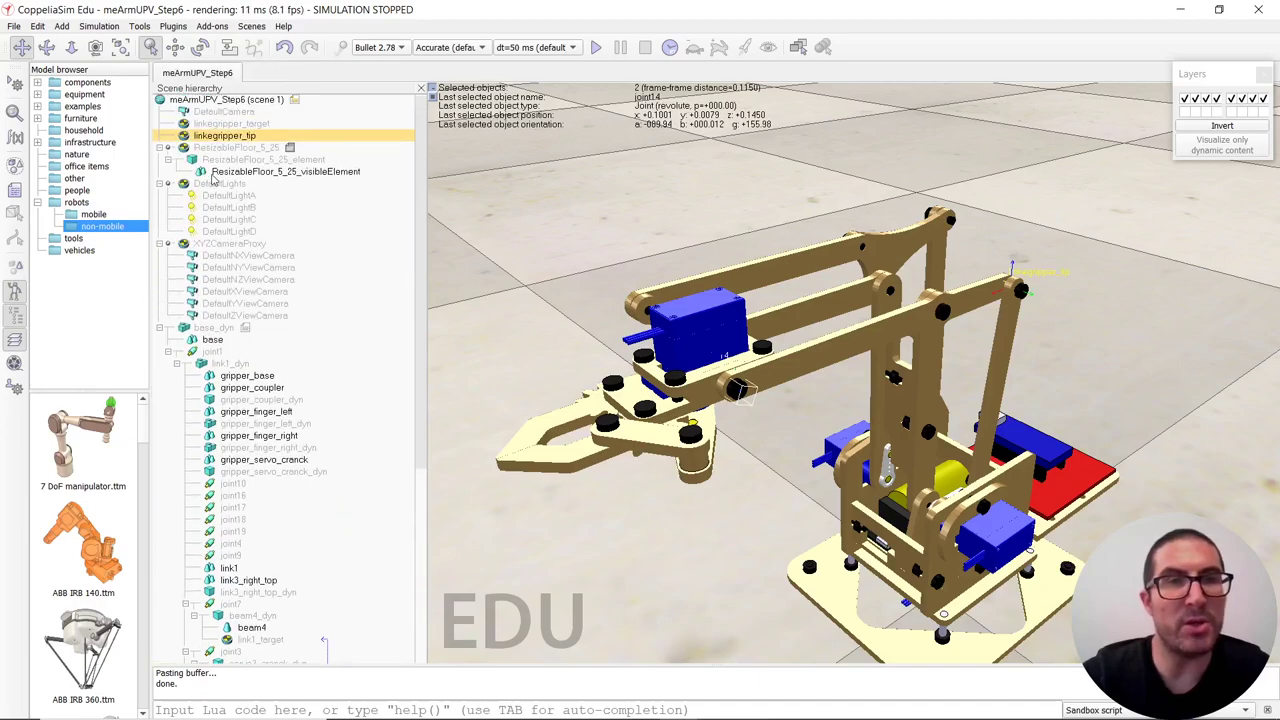
click(175, 47)
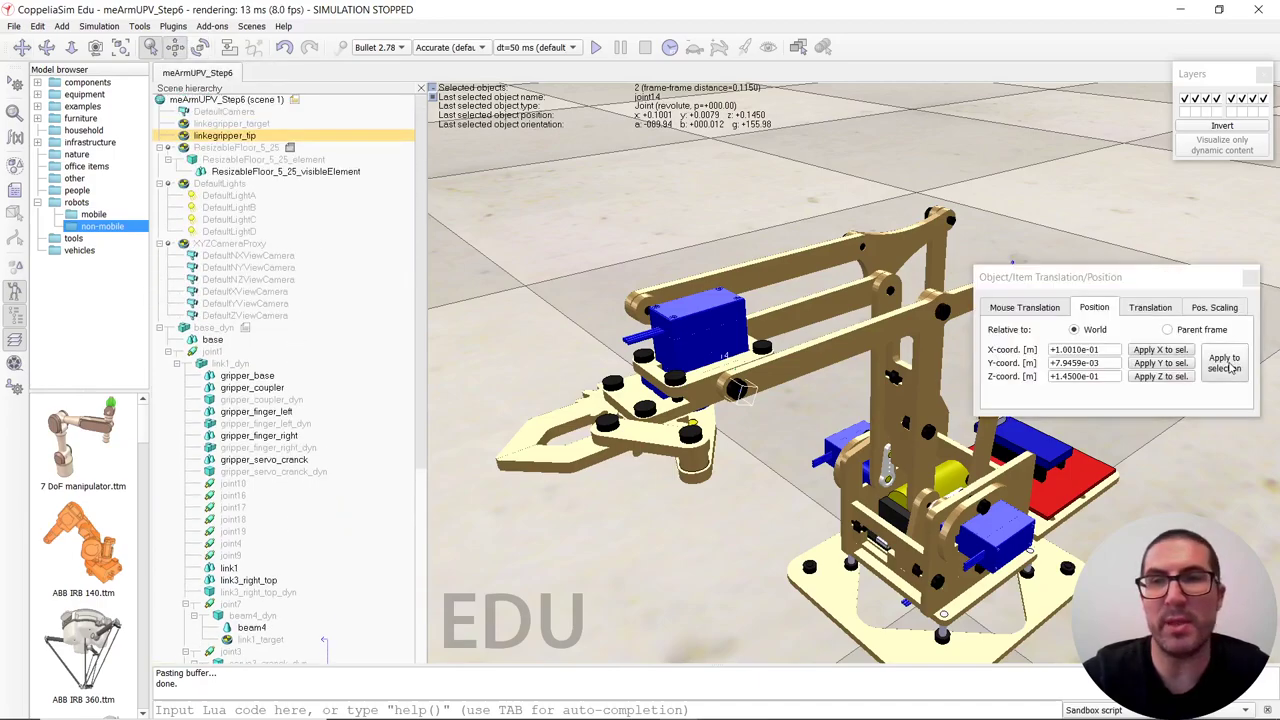
click(230, 123)
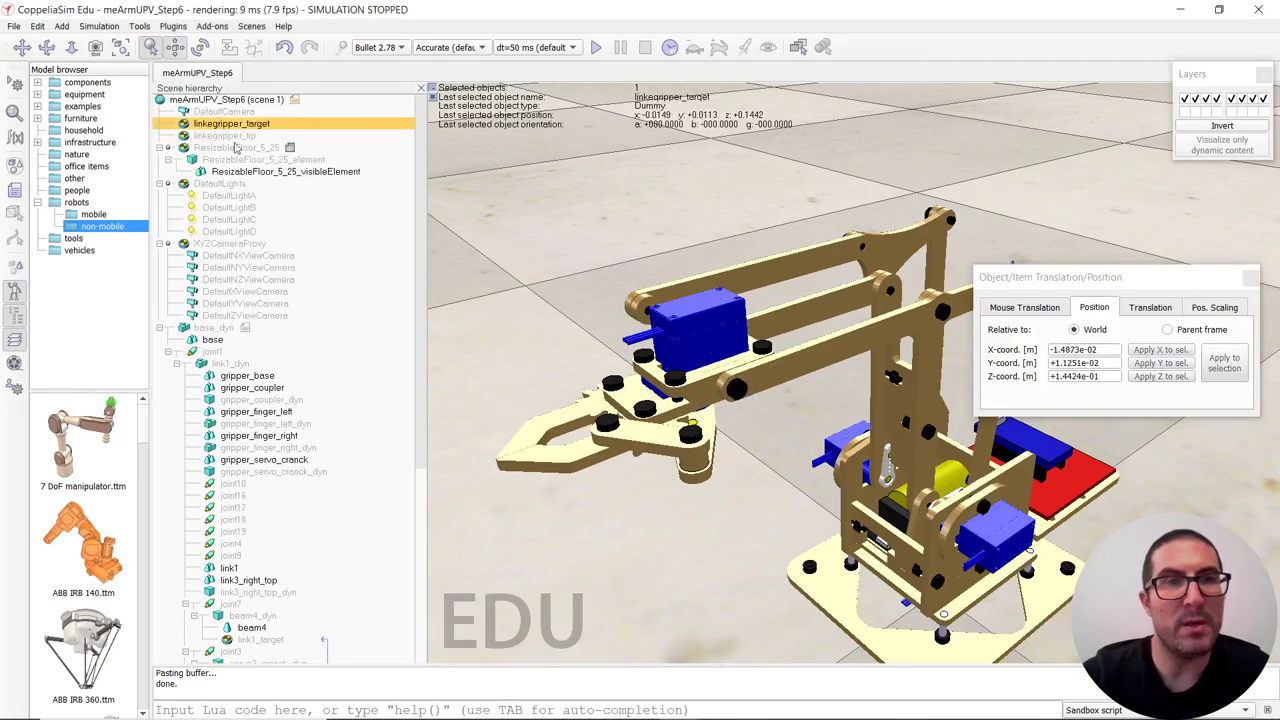
click(245, 136)
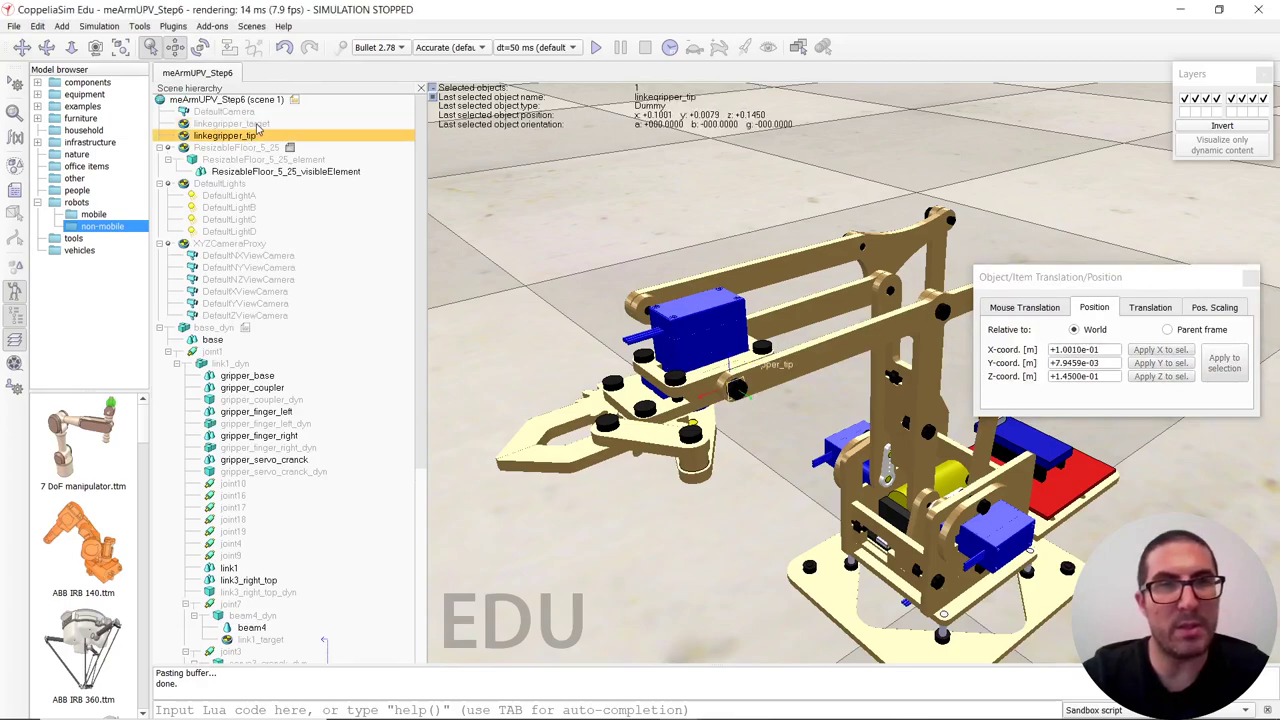
click(255, 124)
ctrl+click(247, 137)
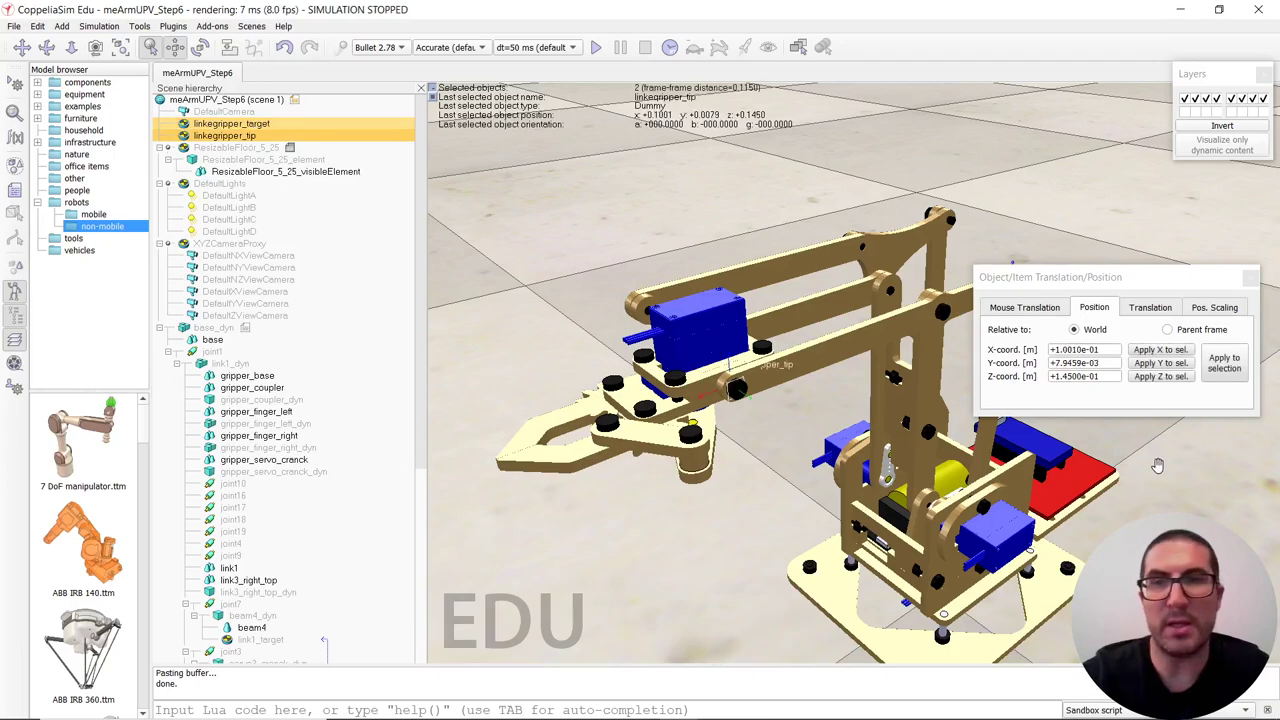
click(1222, 372)
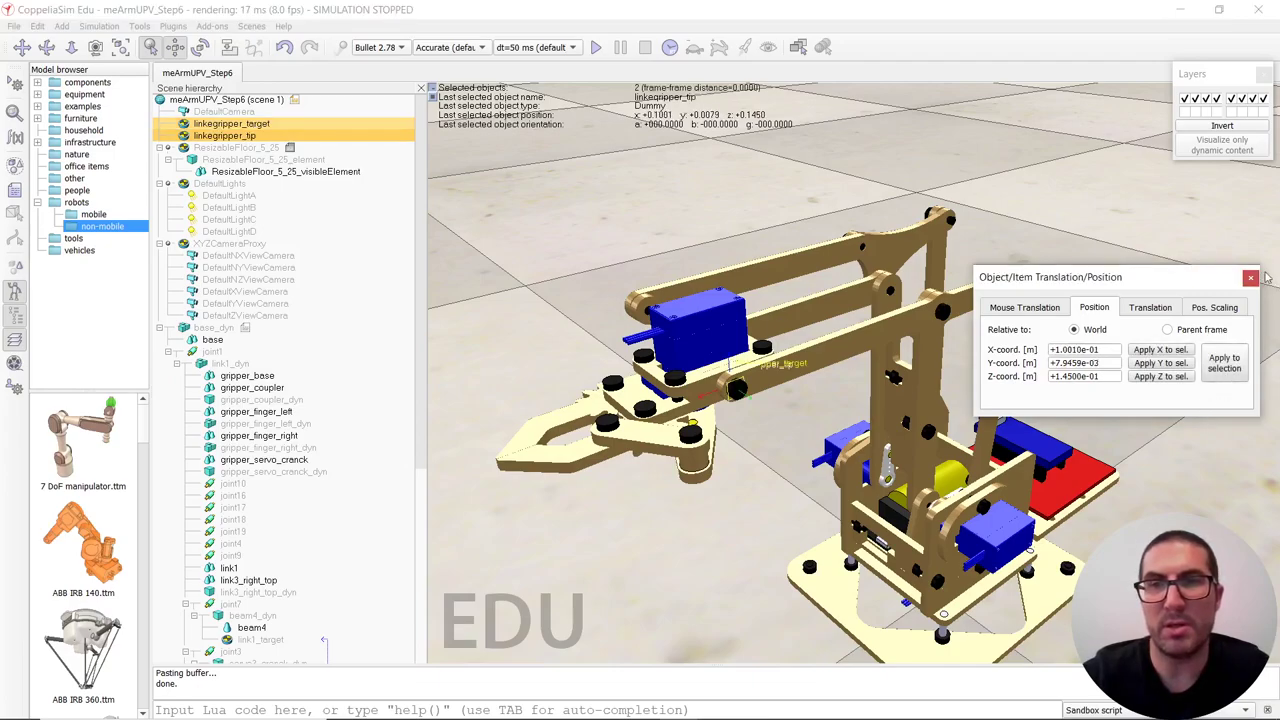
click(1250, 277)
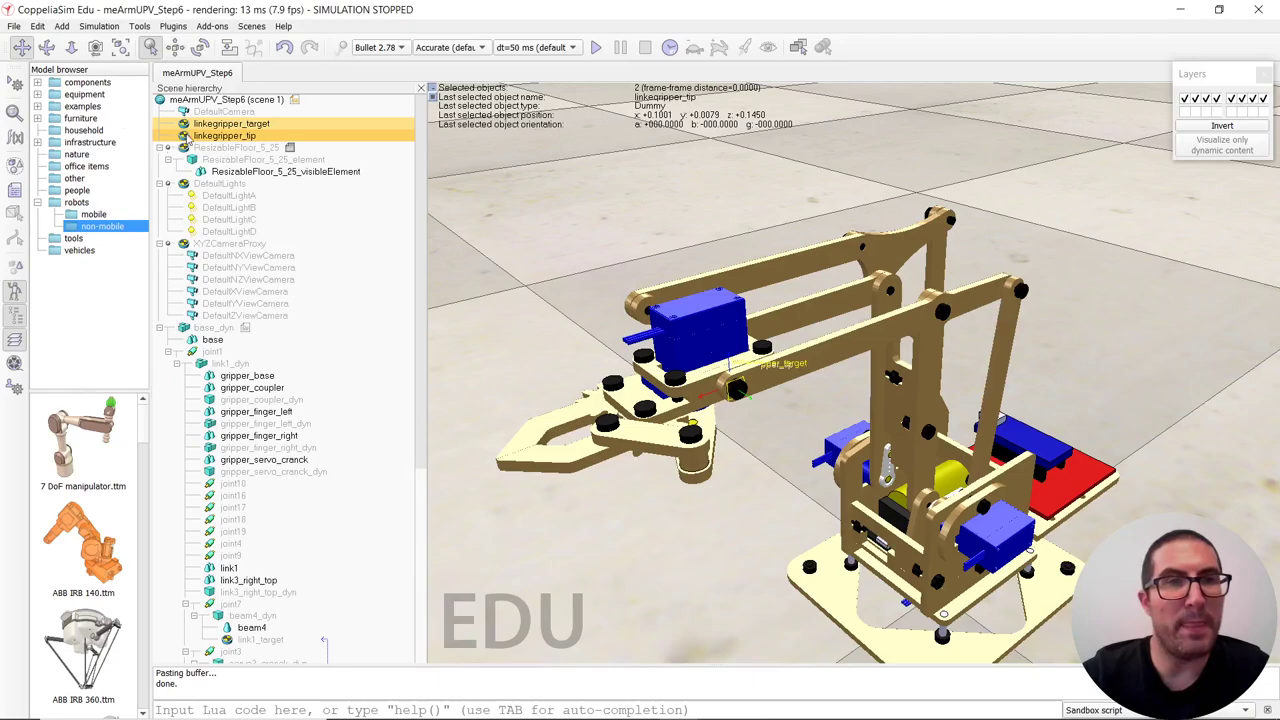
Link linkegripper_tip to linkegripper_target in the dummy properties.
double_click(184, 136)
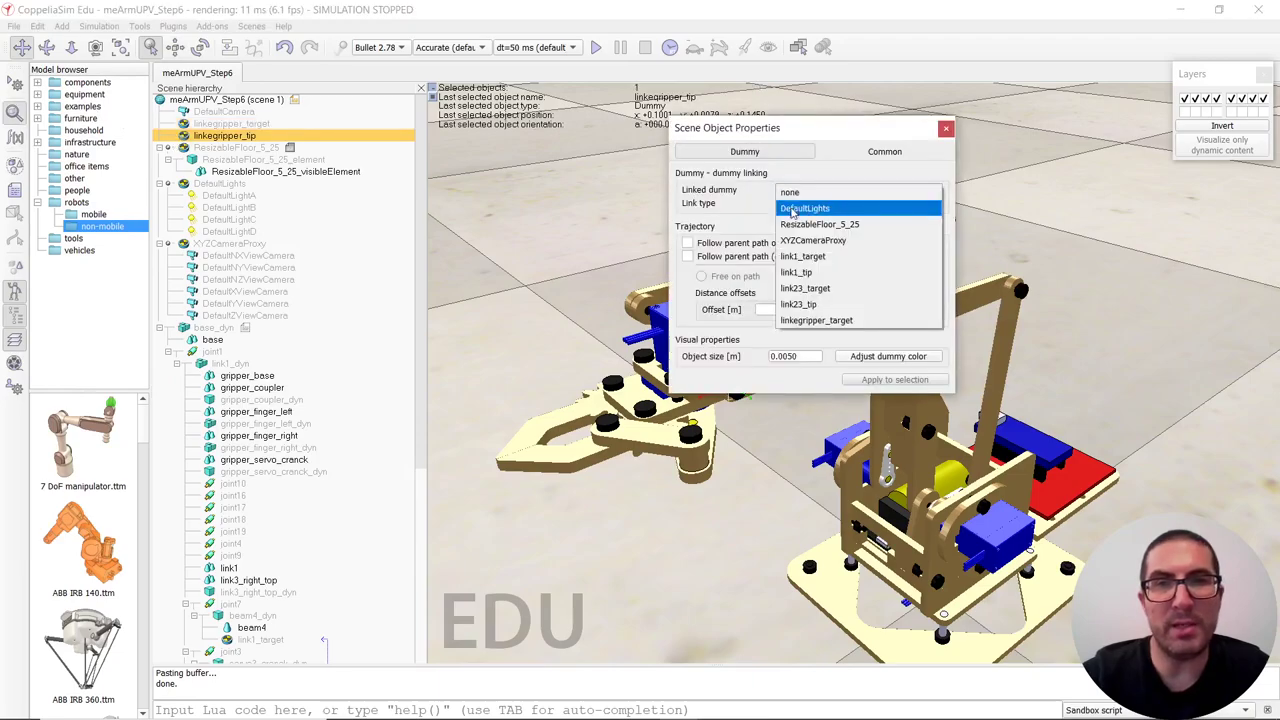
click(804, 321)
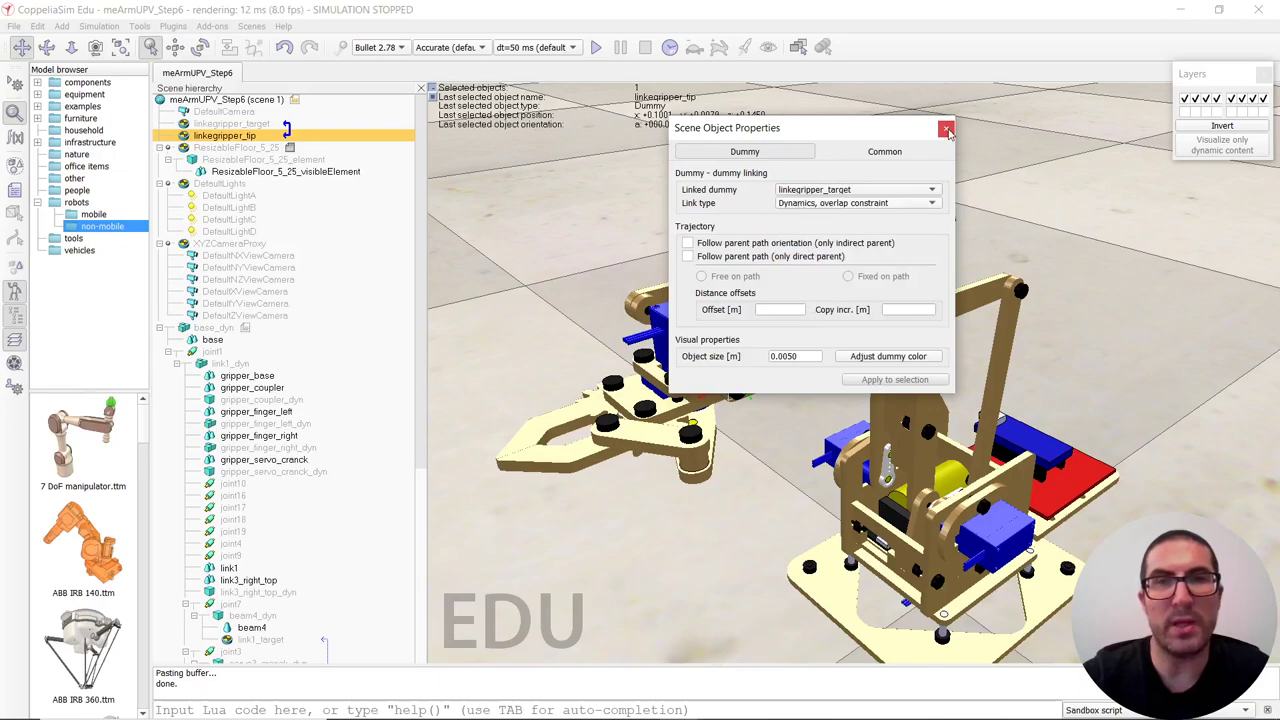
click(946, 130)
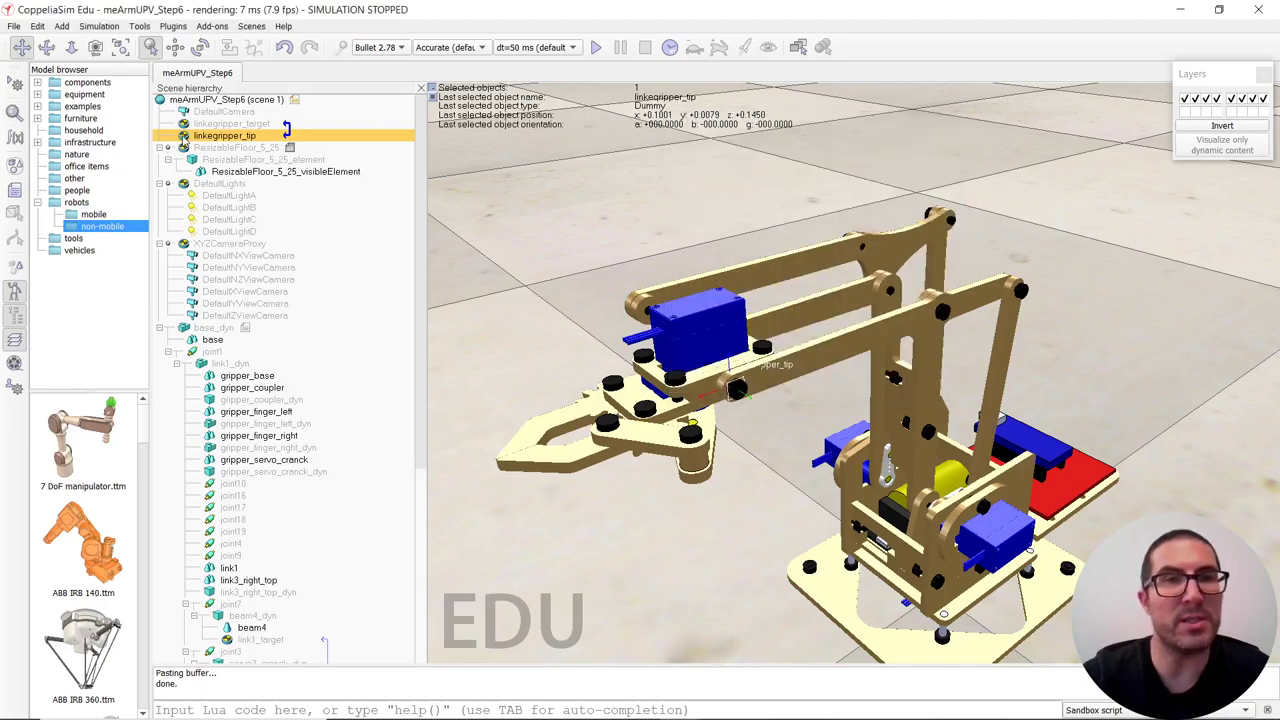
Place linkegripper_tip under joint14 and linkegripper_target under gripper_base_dyn.
drag(184, 141, 278, 512)
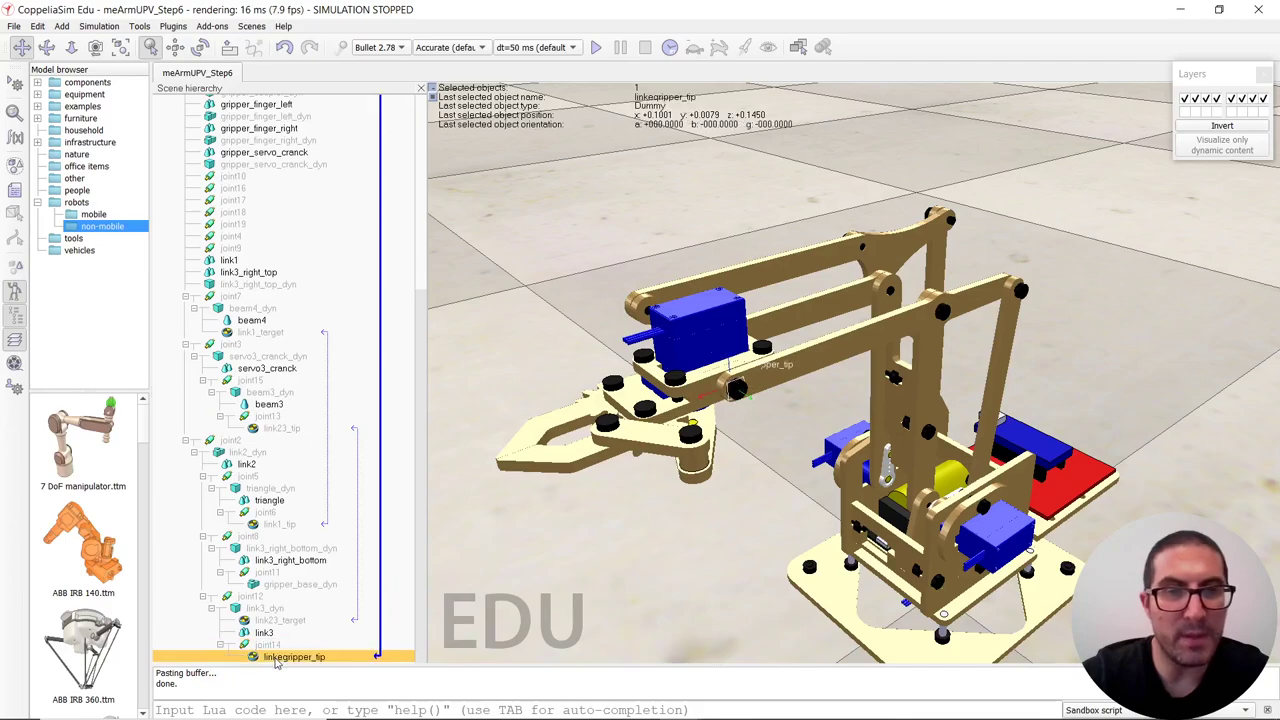
scroll(250, 400, up, 8)
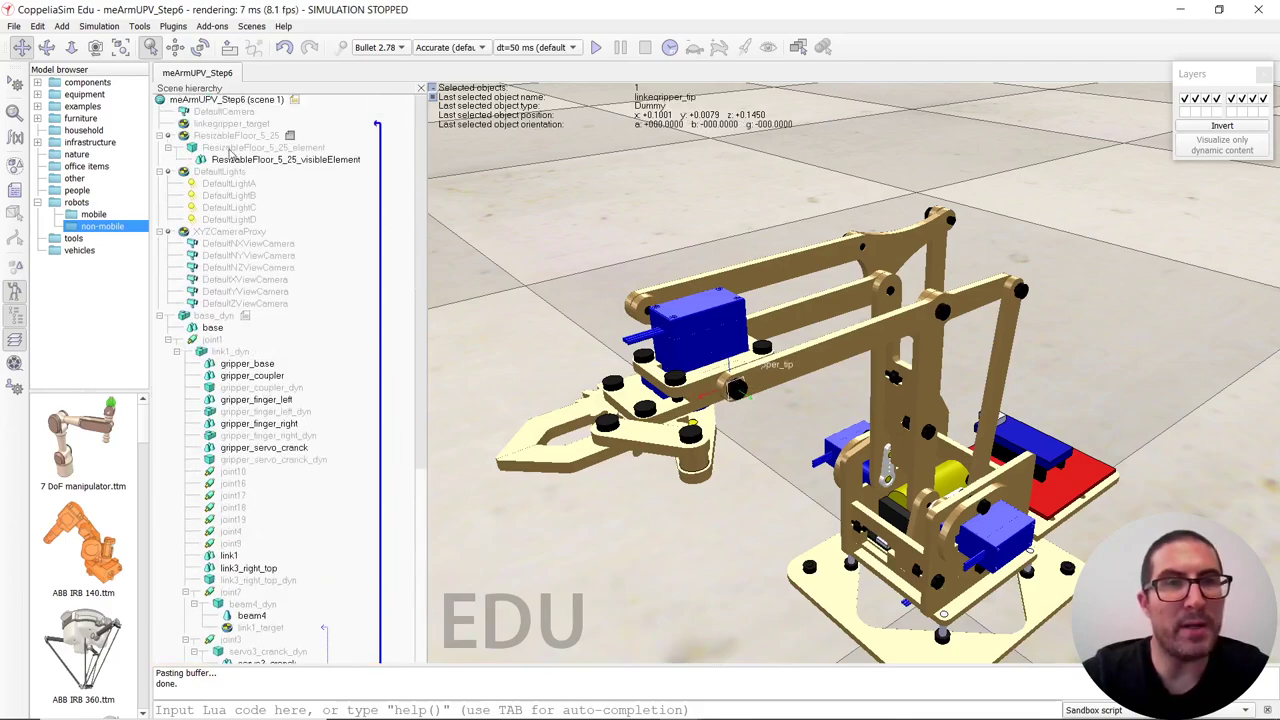
drag(190, 124, 302, 587)
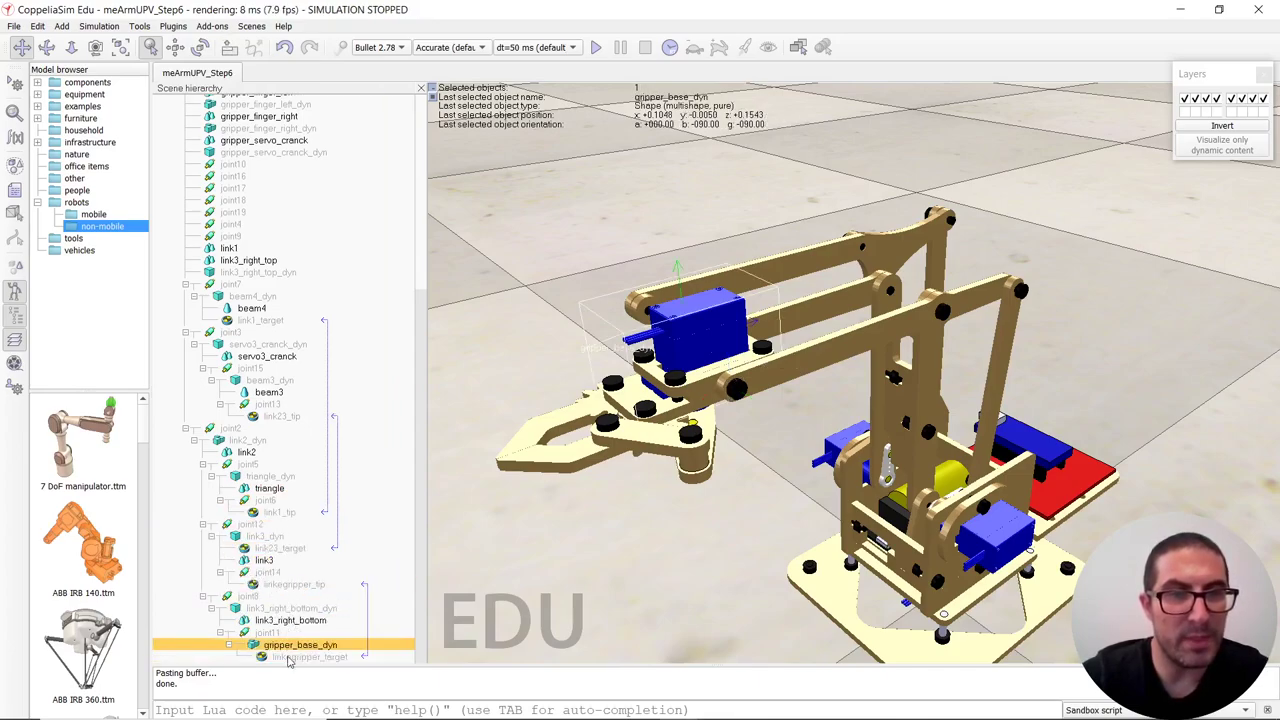
Zoom in and orbit to a close side view of the gripper and parallel links.
scroll(790, 395, up, 5)
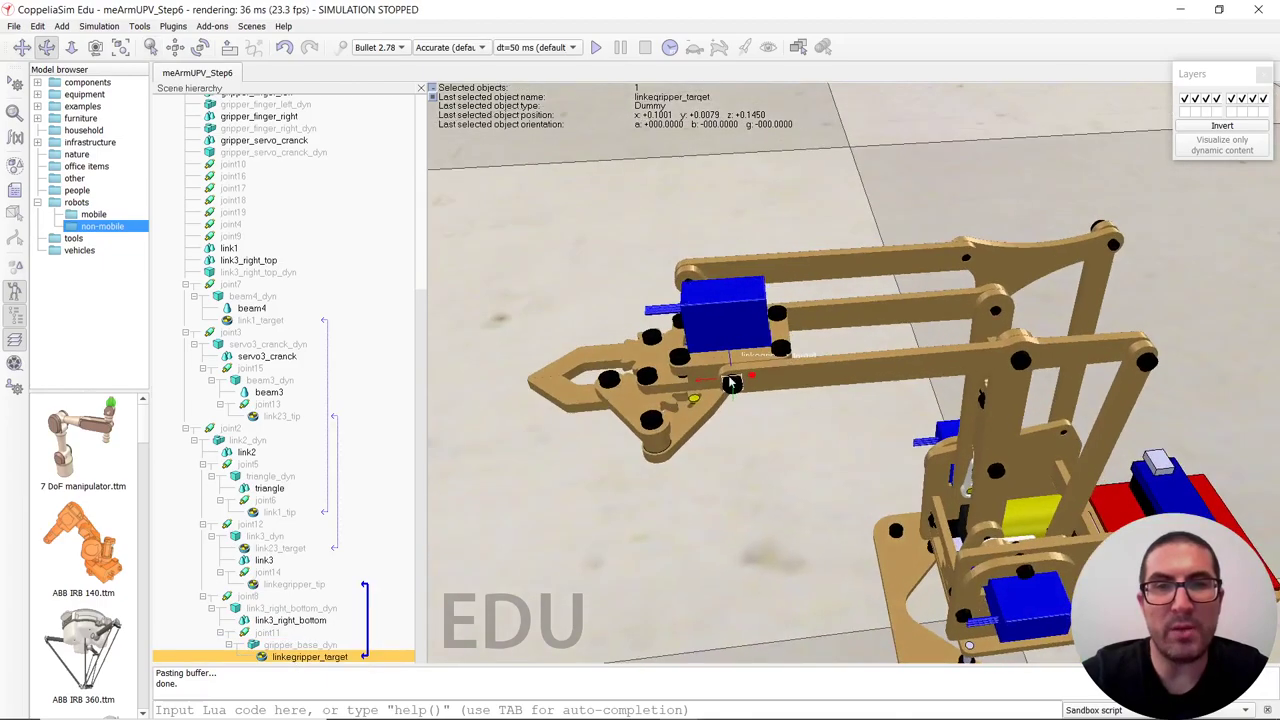
scroll(965, 412, up, 3)
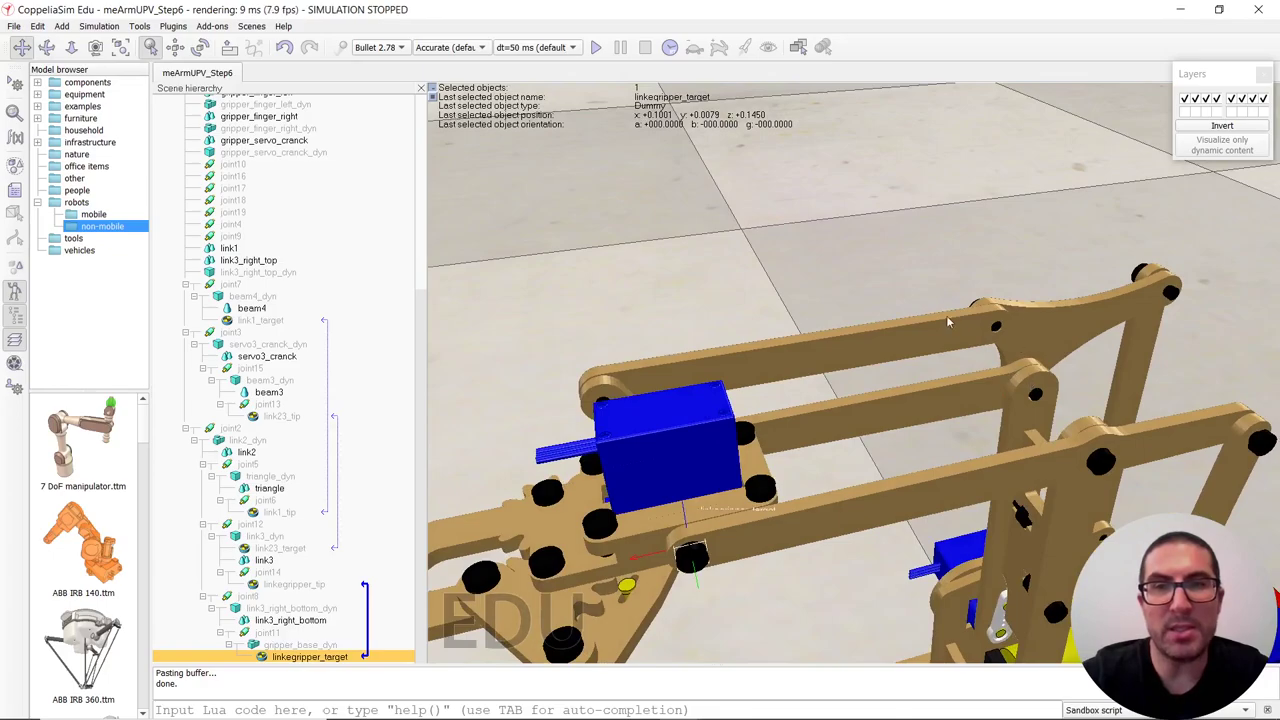
middle_drag(606, 410, 503, 549)
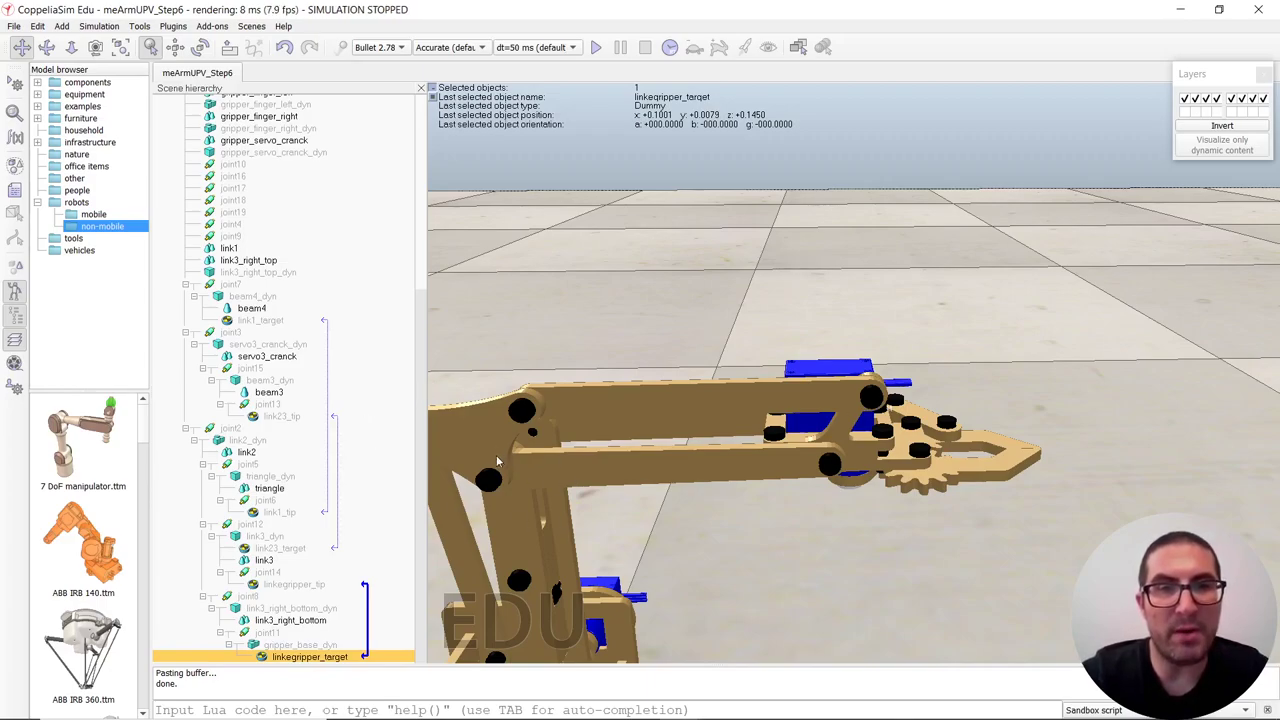
Move joint10 under triangle_dyn, next to the triangle shape.
click(505, 515)
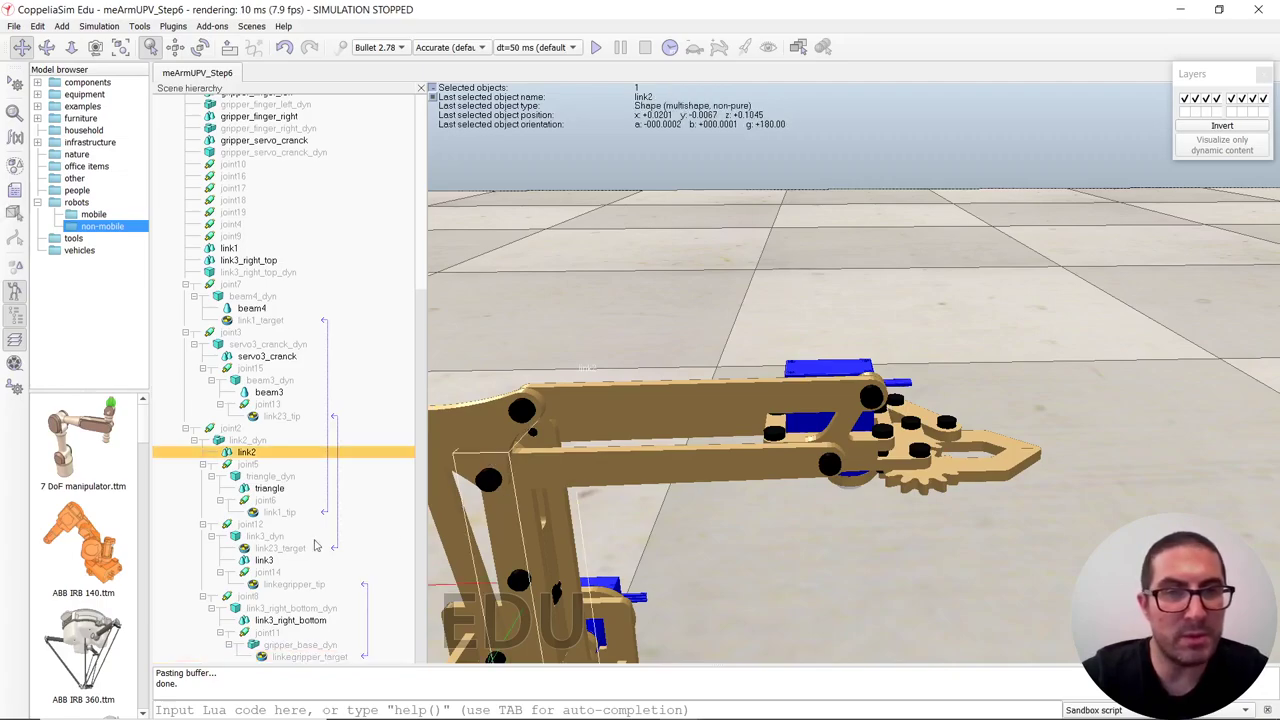
click(240, 478)
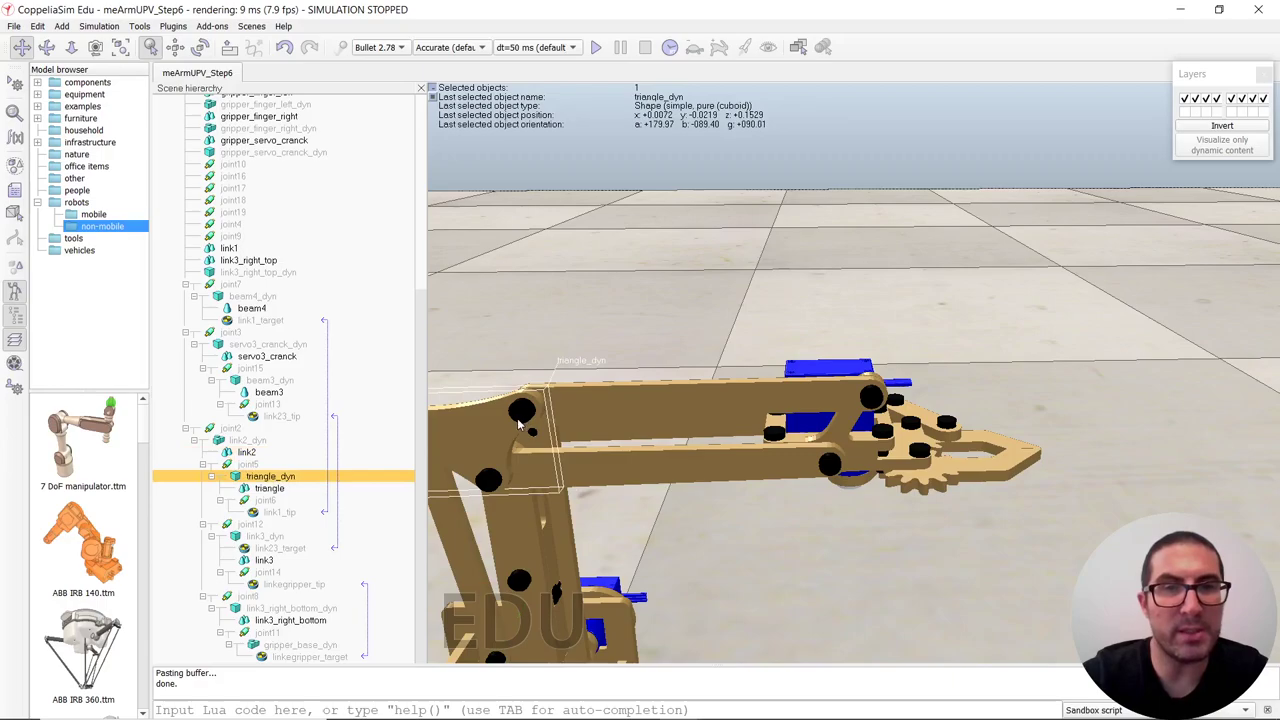
scroll(250, 250, up, 1)
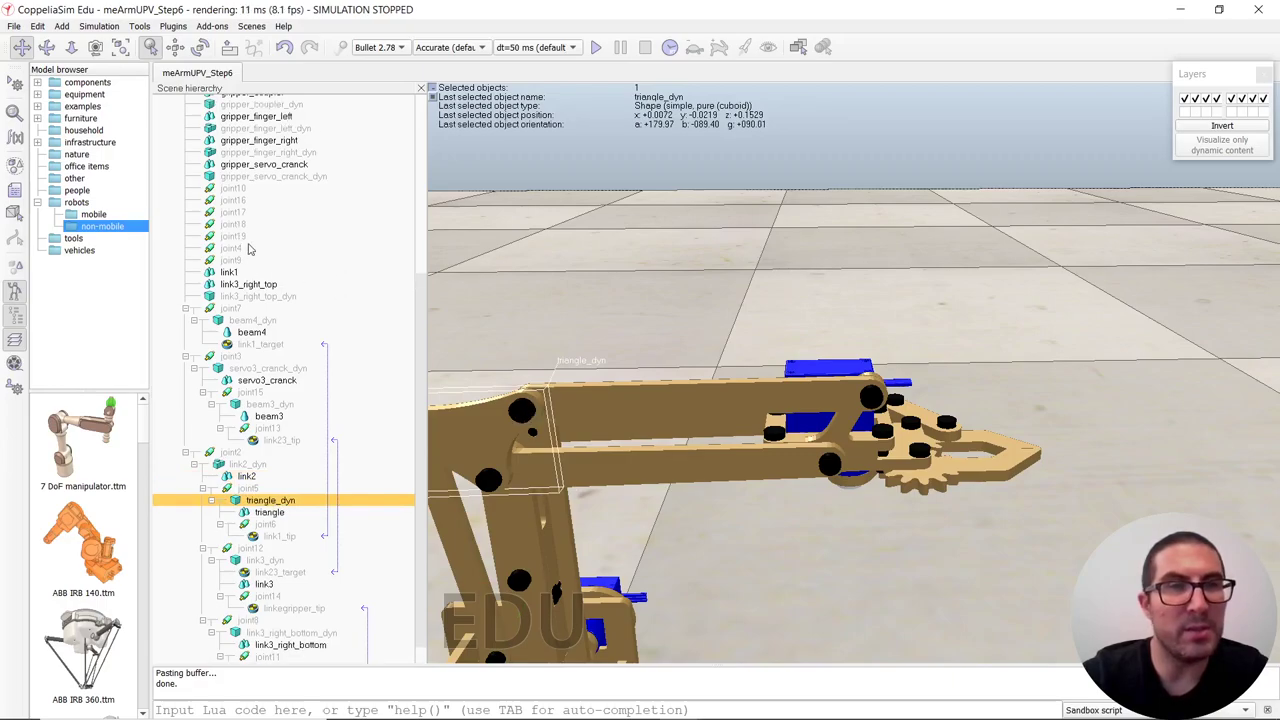
click(230, 189)
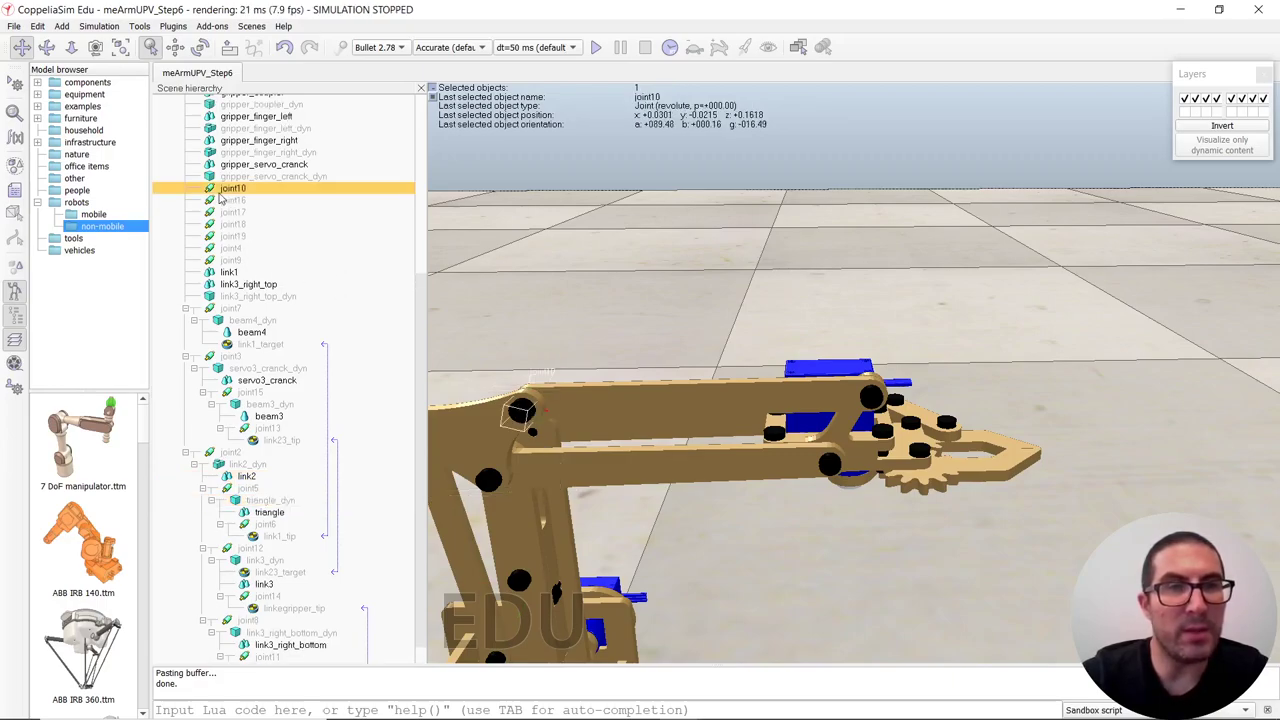
drag(222, 192, 278, 508)
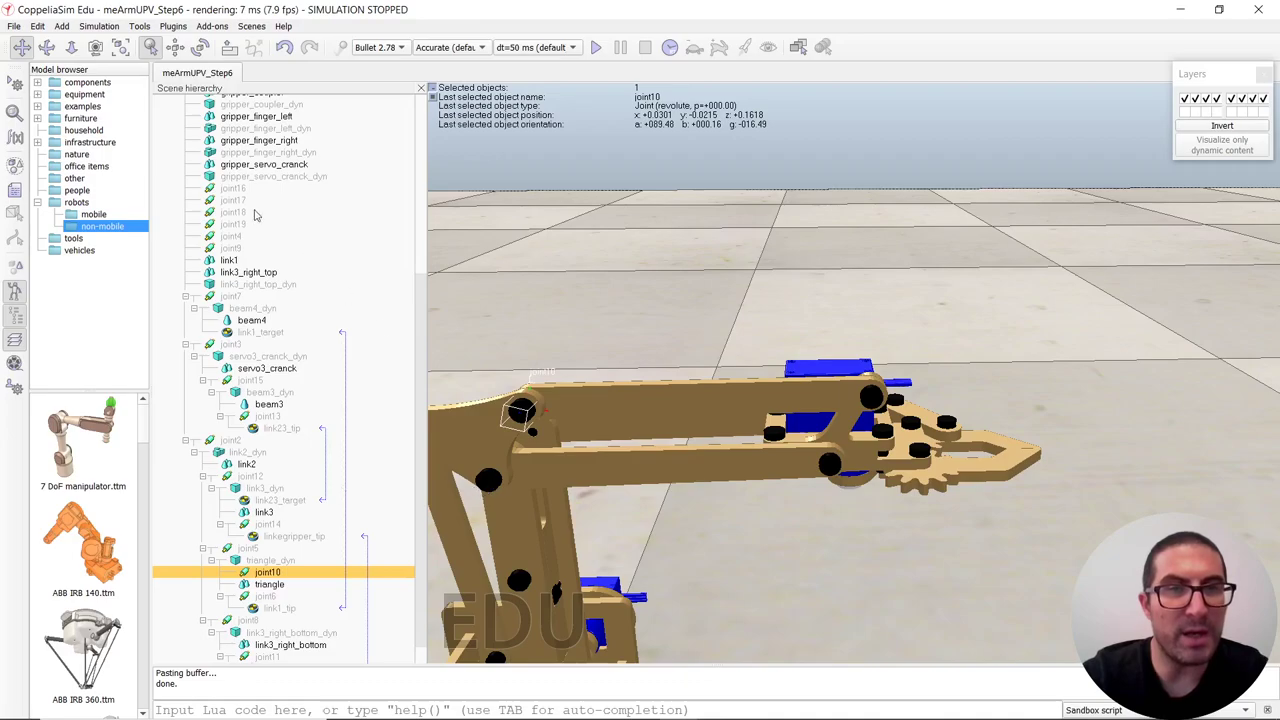
Check where link2, joints 16, 17, 18, 19, 4, 9, link3_right_bottom and joint8 sit.
click(491, 484)
click(226, 189)
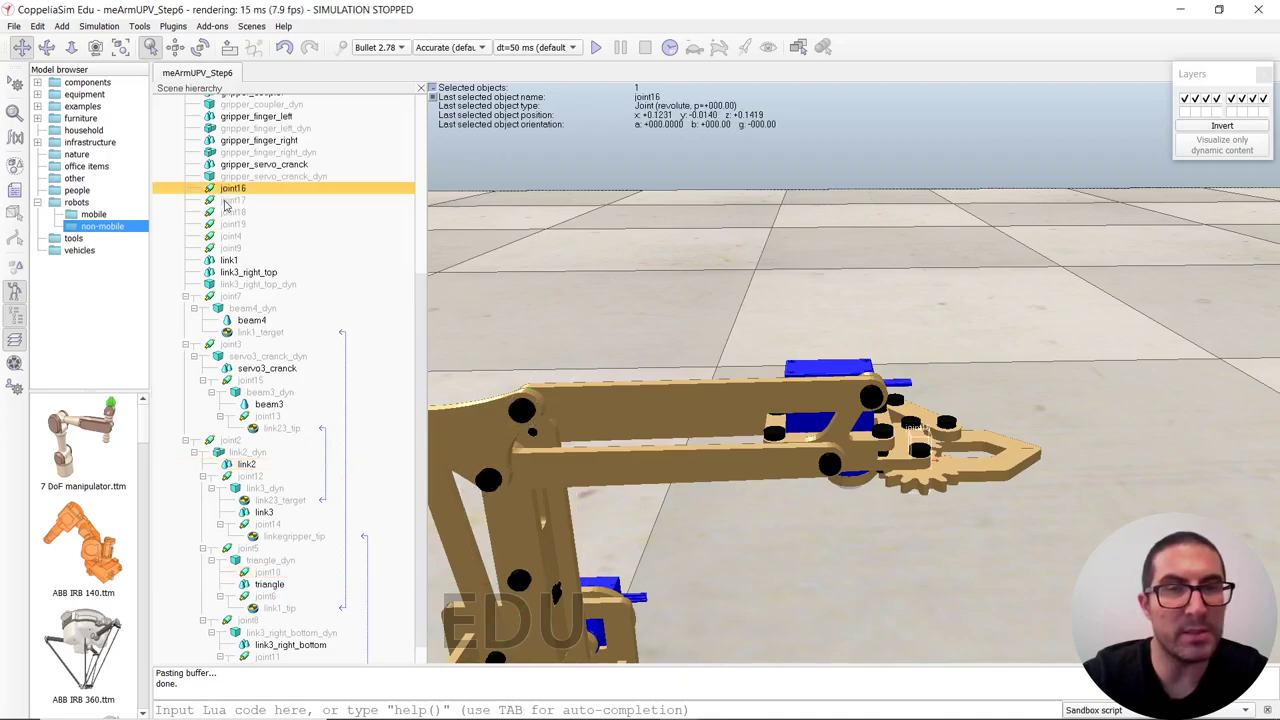
click(226, 200)
click(227, 212)
click(227, 226)
click(226, 237)
click(224, 249)
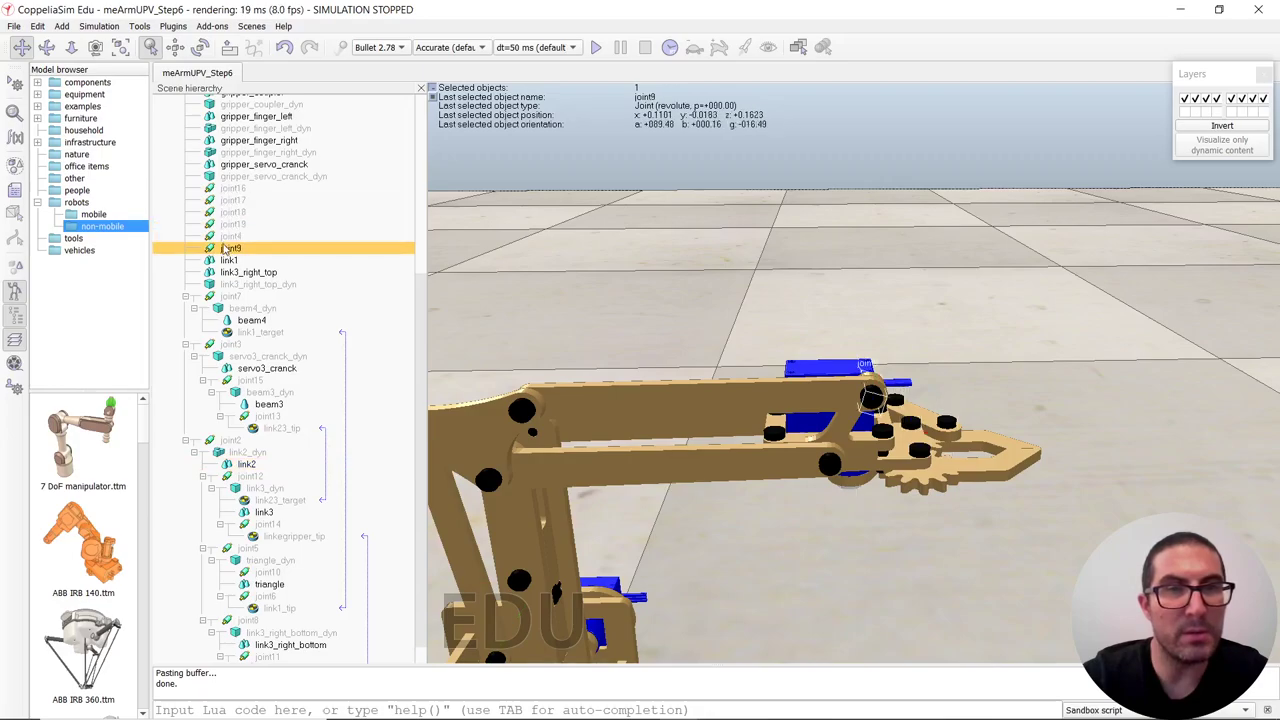
click(558, 470)
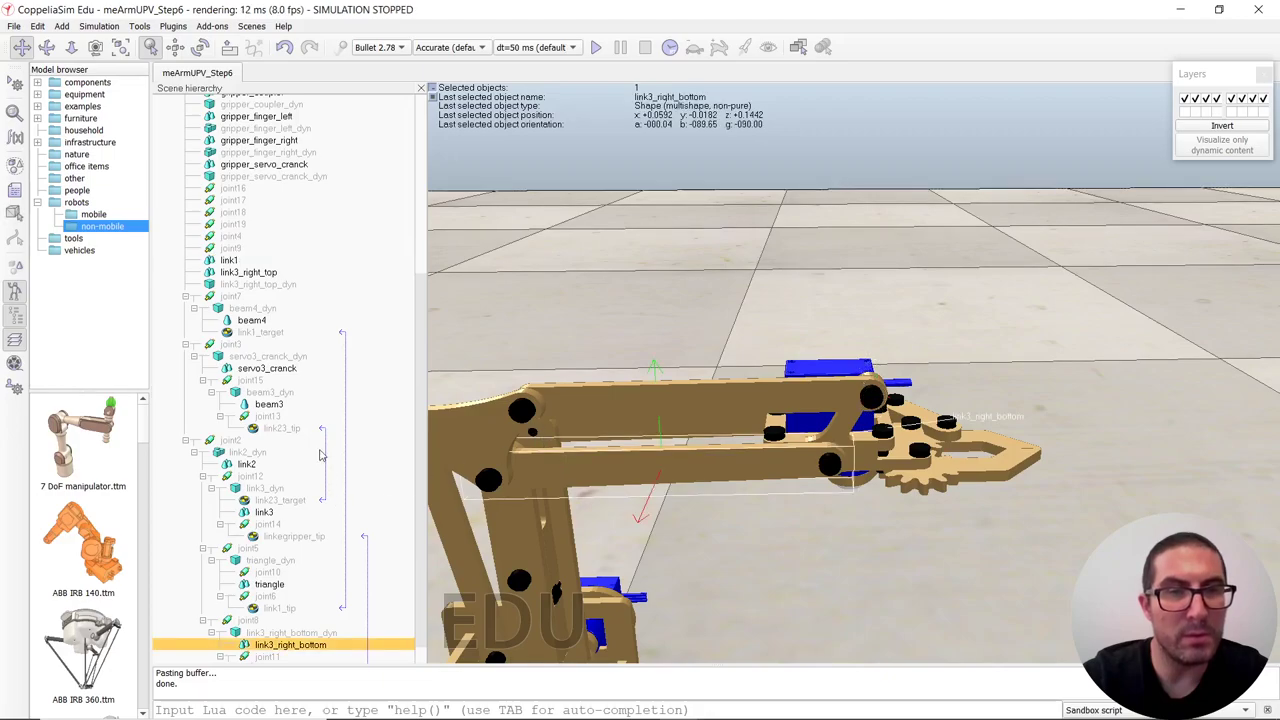
click(248, 620)
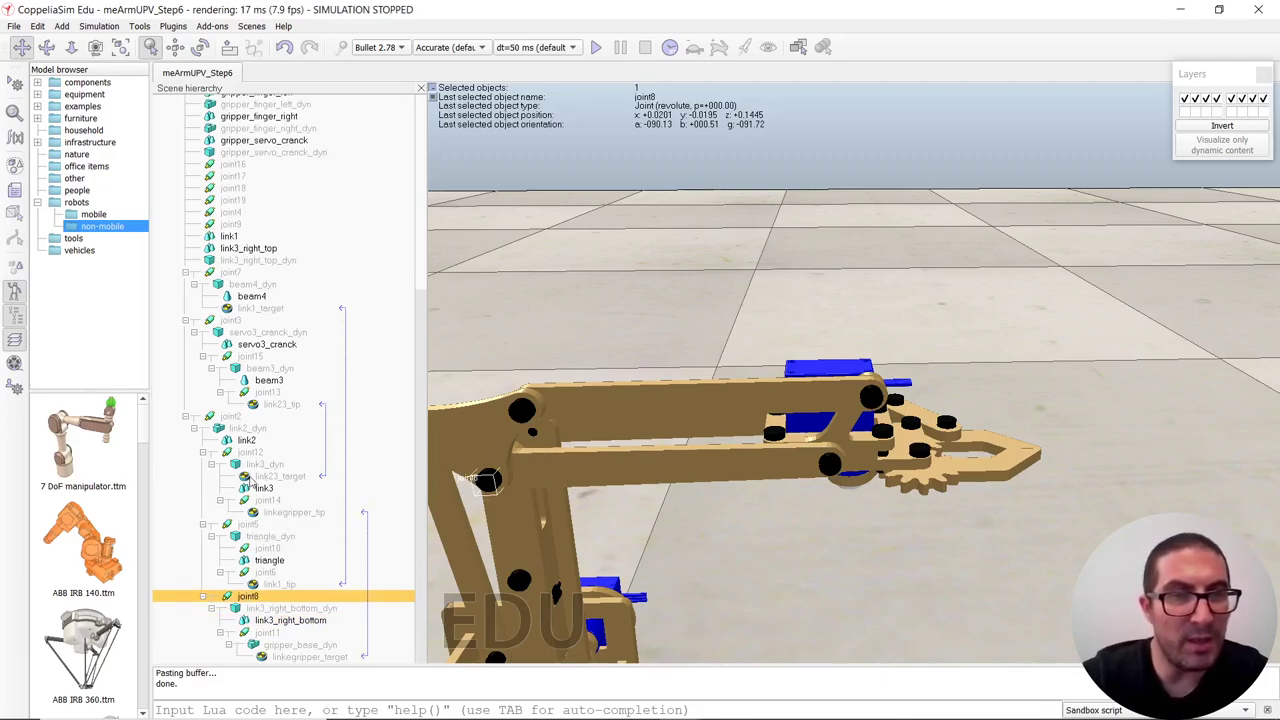
Move link3_right_top_dyn under joint10 in the triangle_dyn branch.
click(256, 550)
click(607, 399)
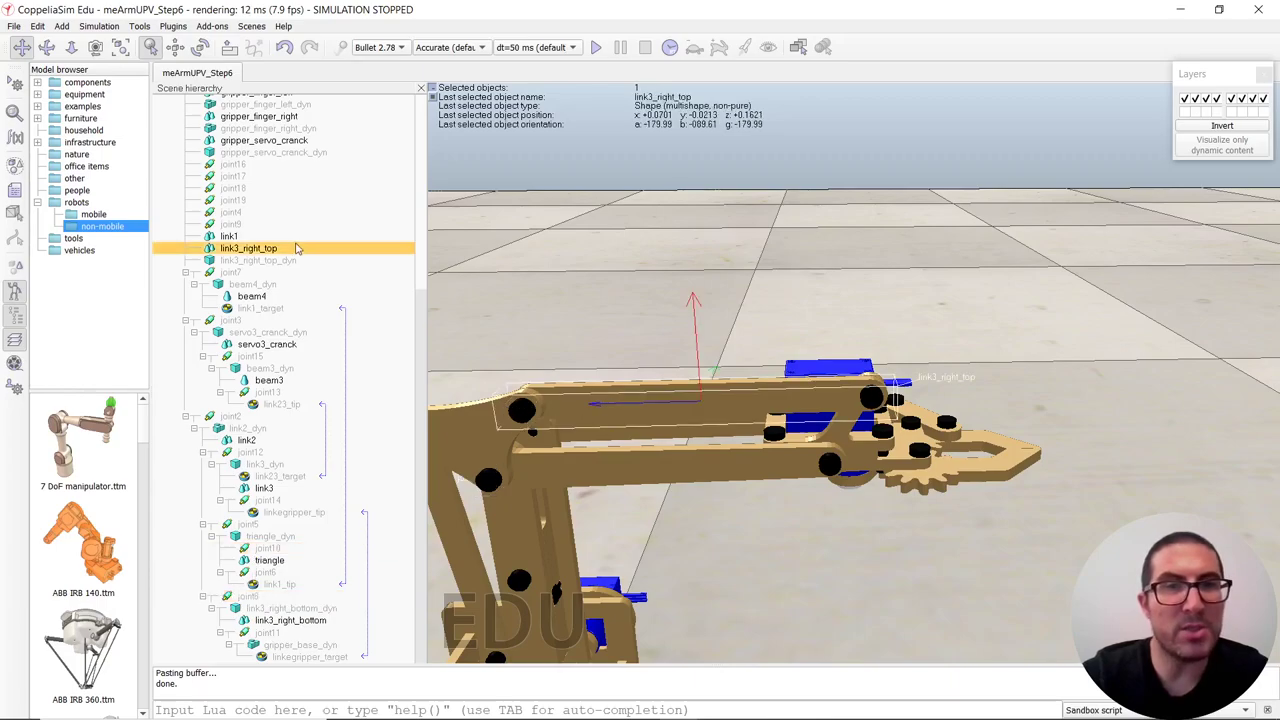
click(214, 261)
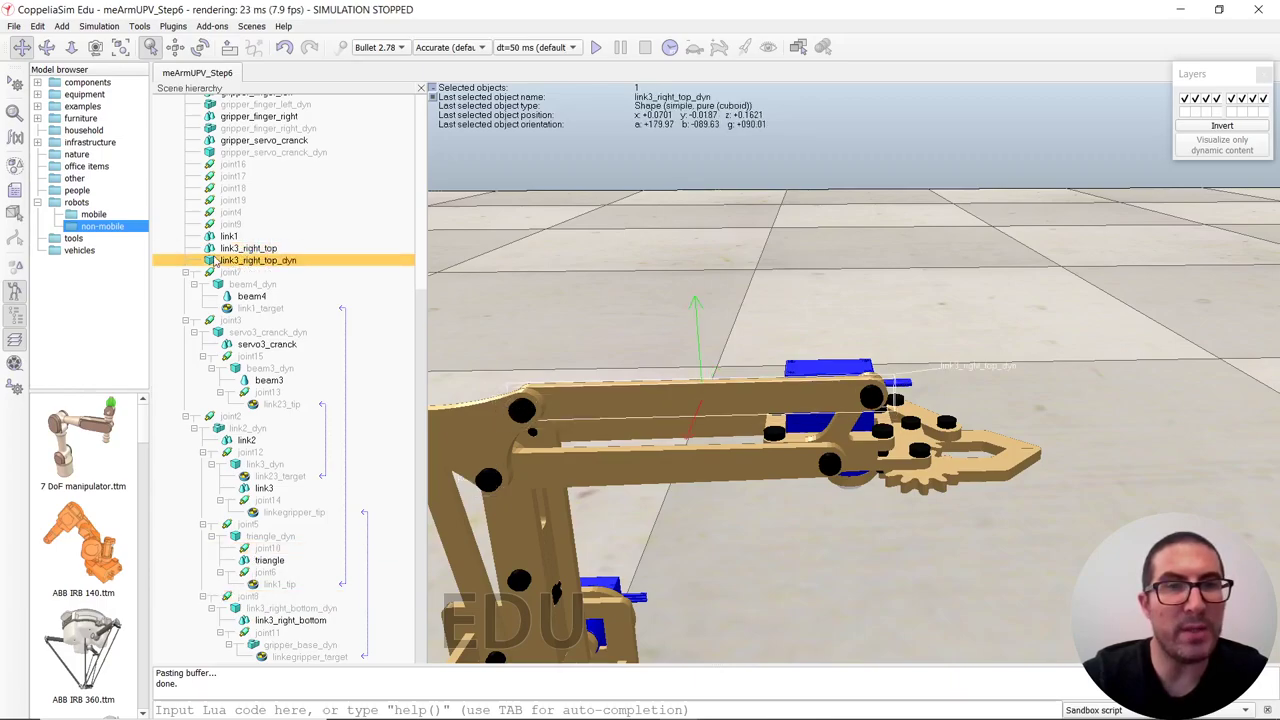
drag(211, 262, 268, 546)
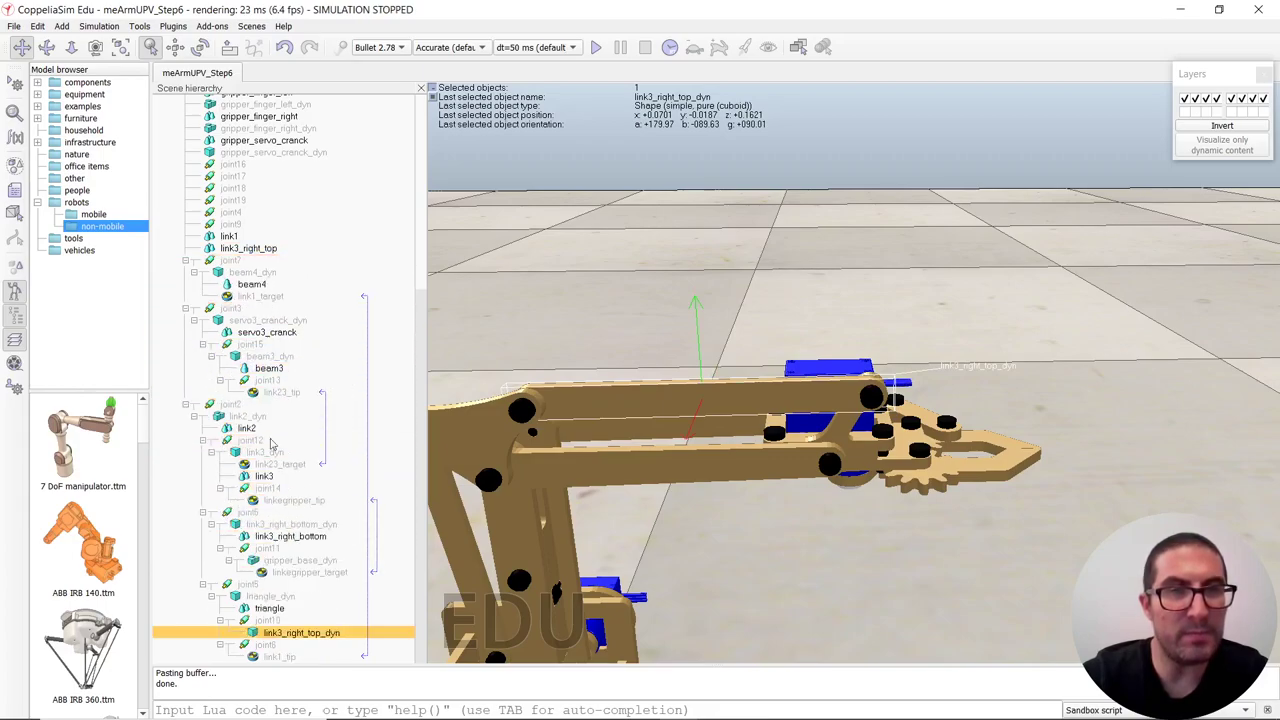
Move link3_right_top and joint9 under link3_right_top_dyn.
click(233, 252)
drag(233, 260, 305, 637)
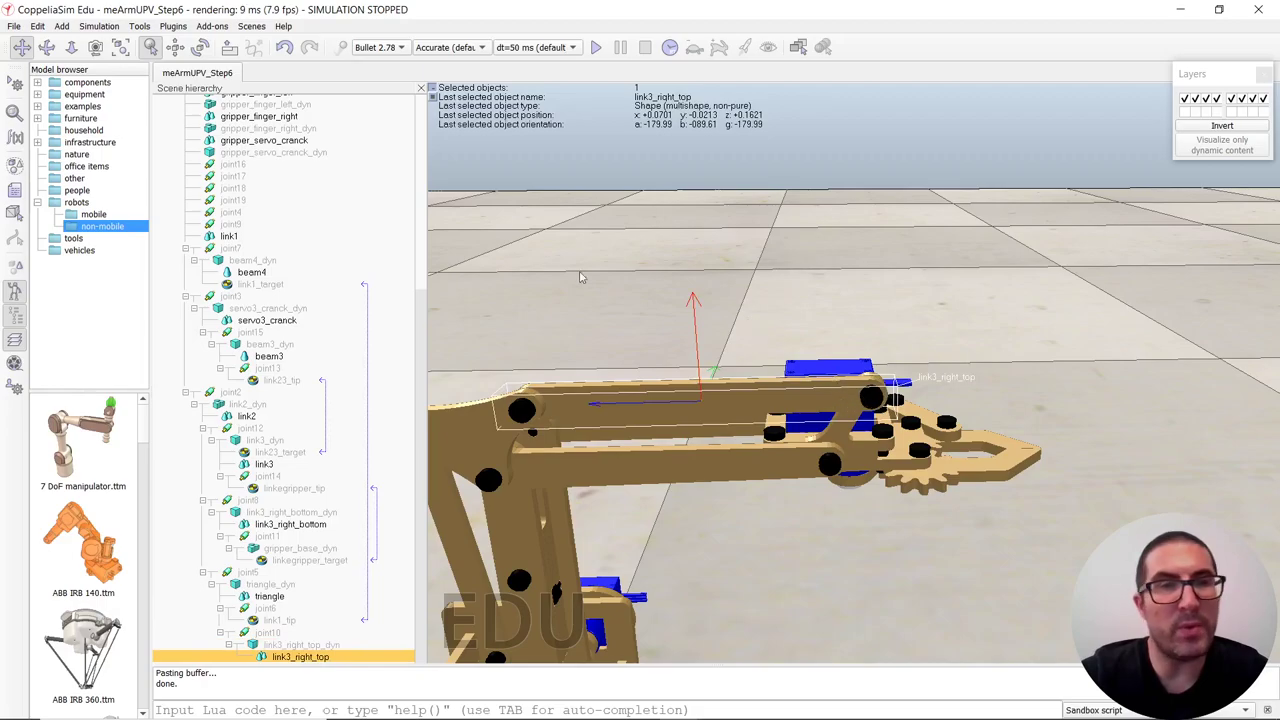
click(229, 224)
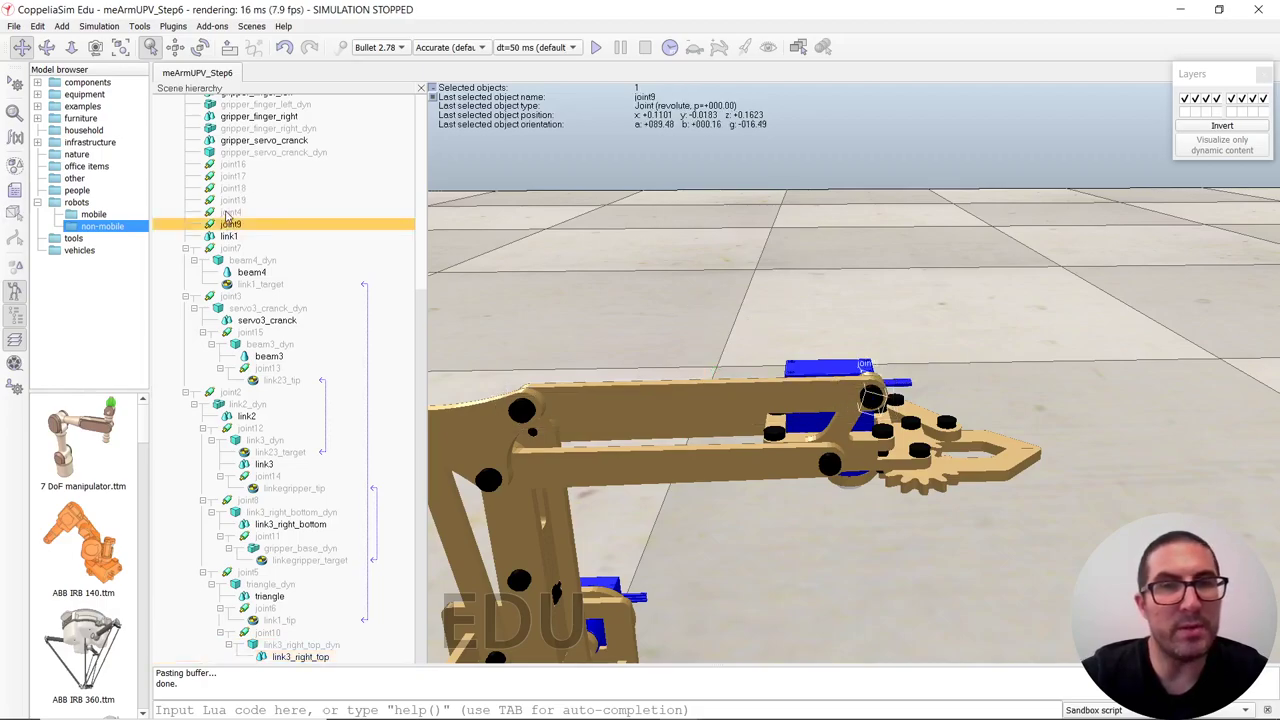
drag(210, 228, 318, 645)
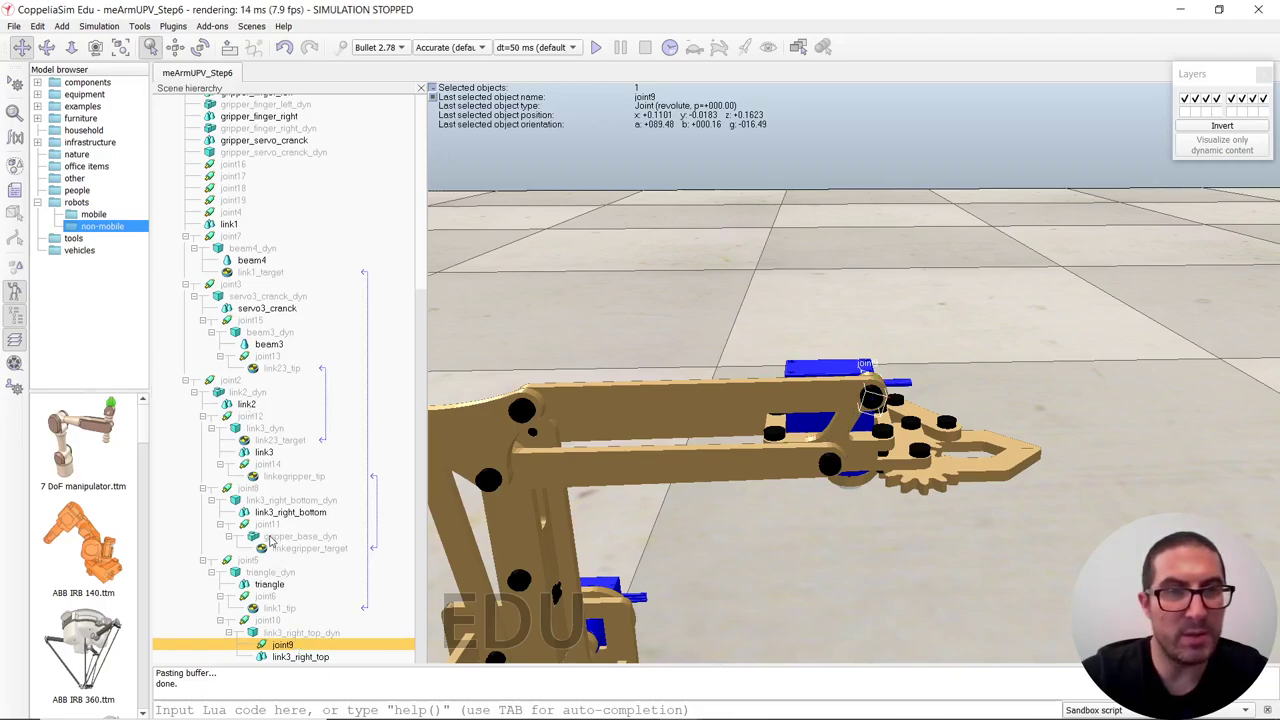
Check gripper_base_dyn, joint11, link3_right_bottom_dyn and joint8 in the hierarchy.
click(263, 537)
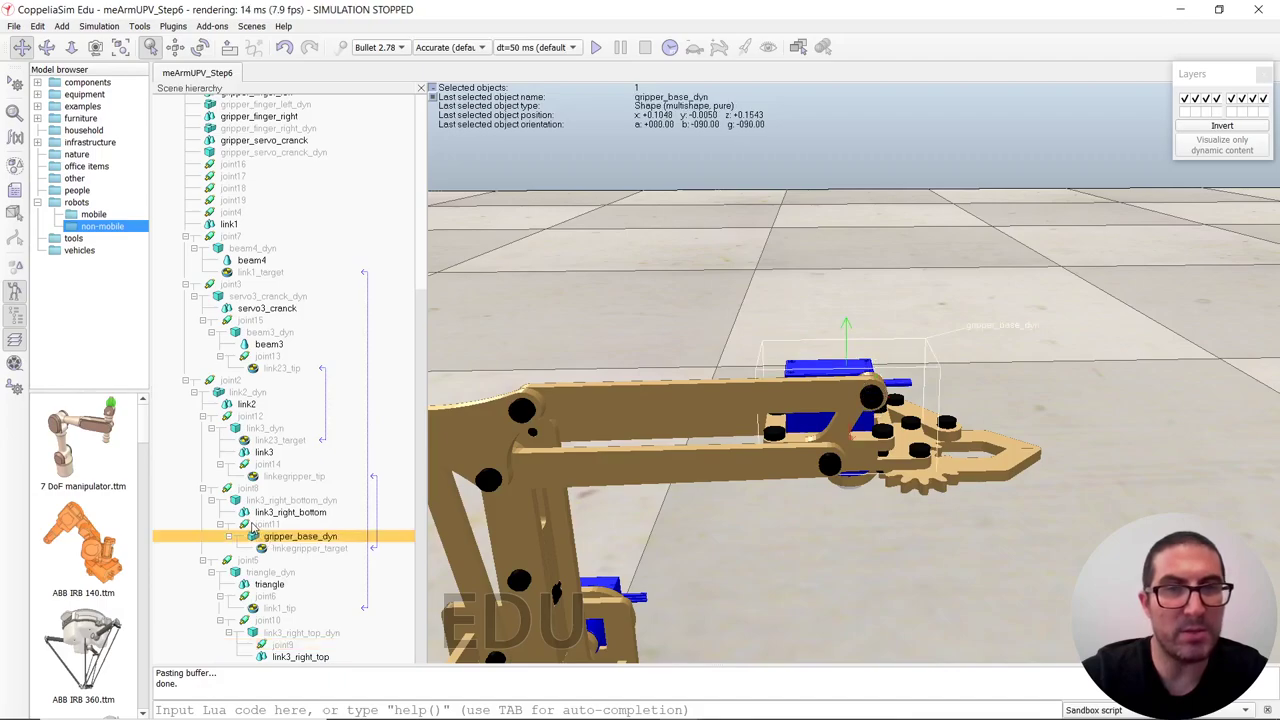
click(254, 526)
click(242, 500)
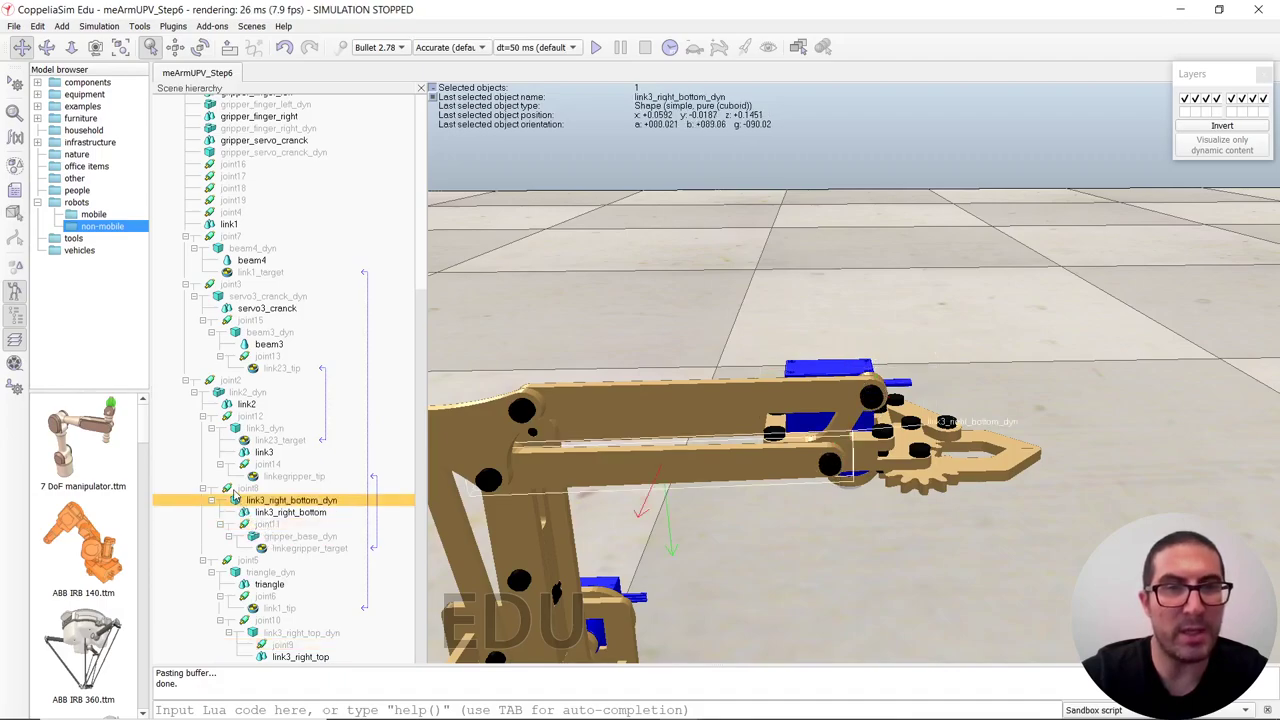
click(240, 489)
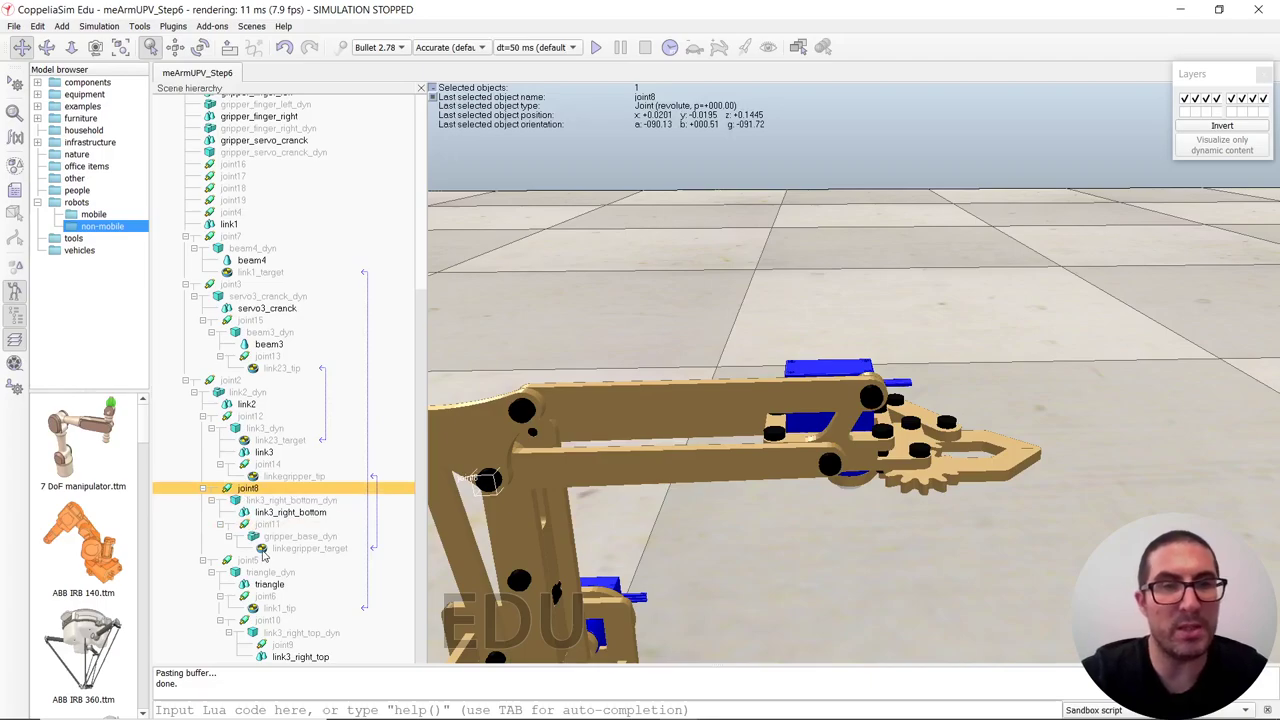
drag(262, 548, 220, 118)
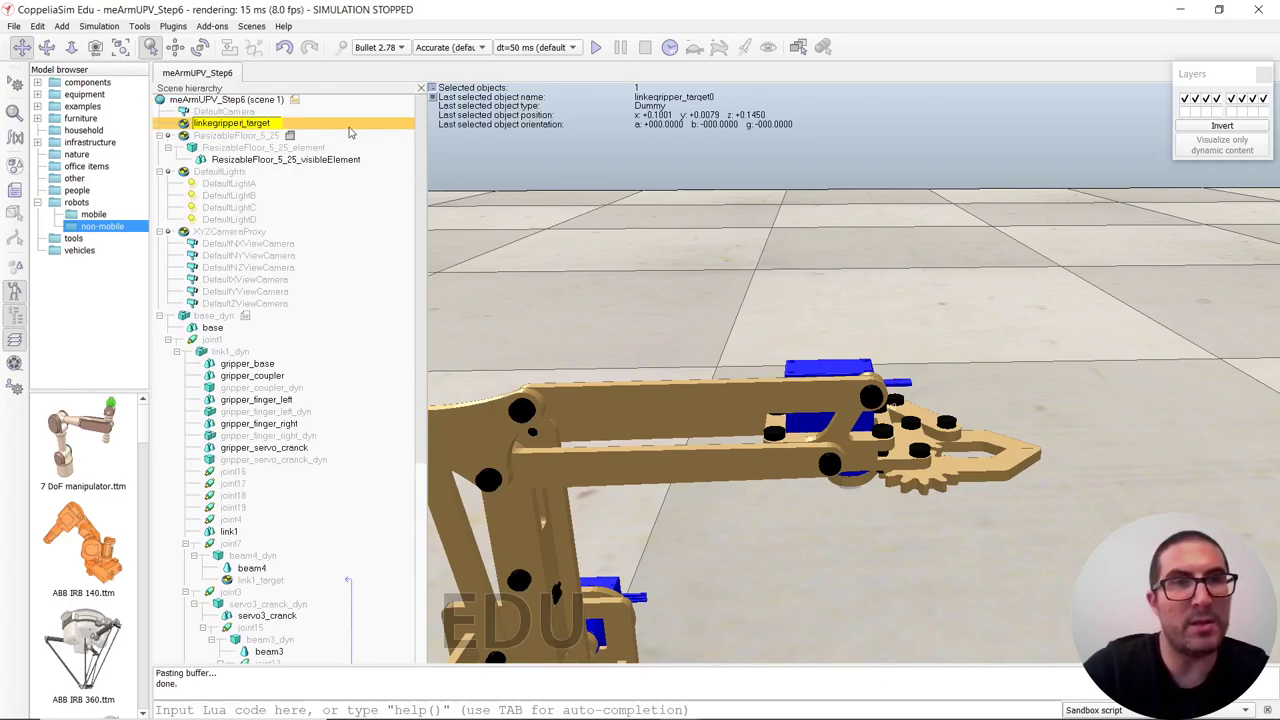
Rename the dummy to link_right_top_target.
key(BackSpace)
key(BackSpace)
key(BackSpace)
key(BackSpace)
key(BackSpace)
key(BackSpace)
key(BackSpace)
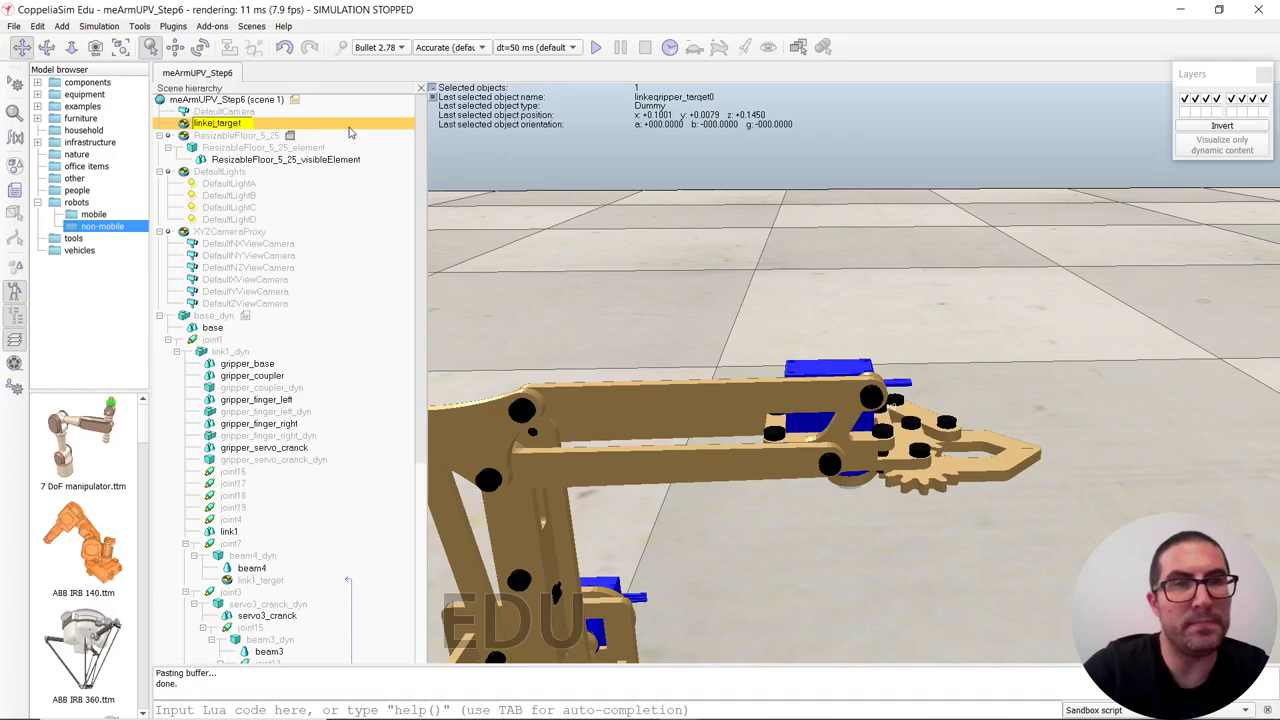
key(BackSpace)
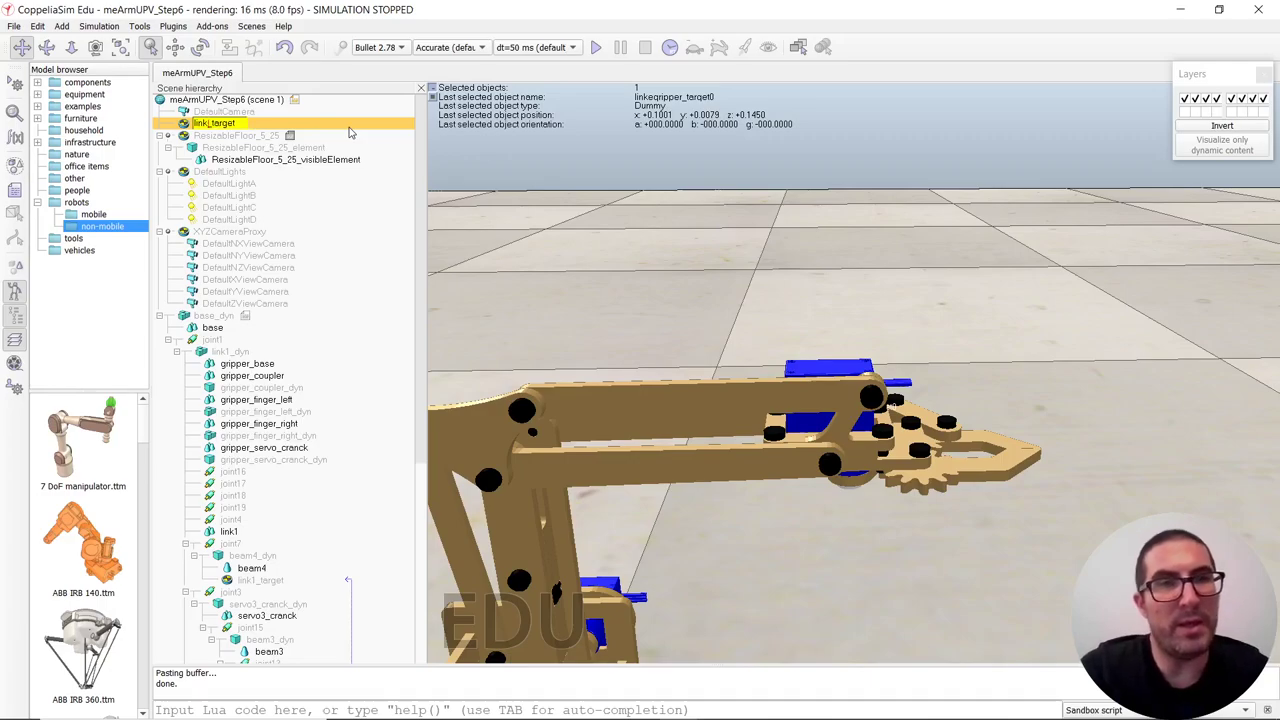
text(2_)
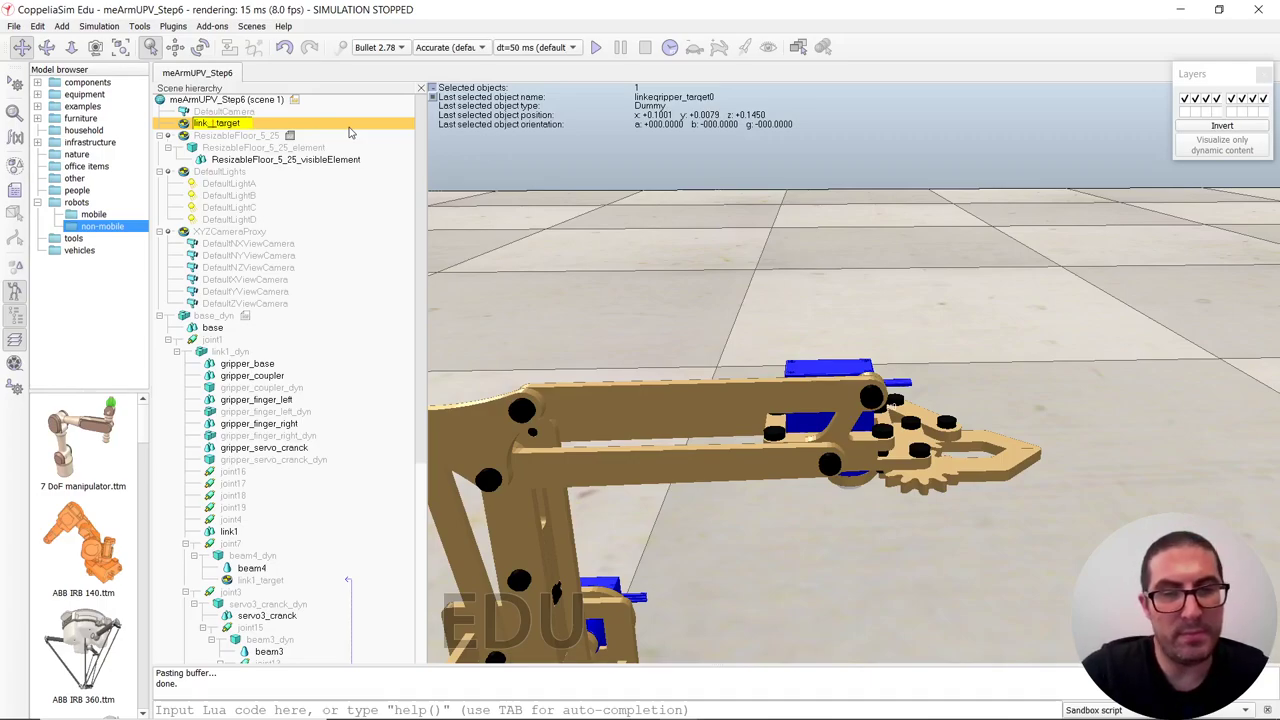
text(right_to)
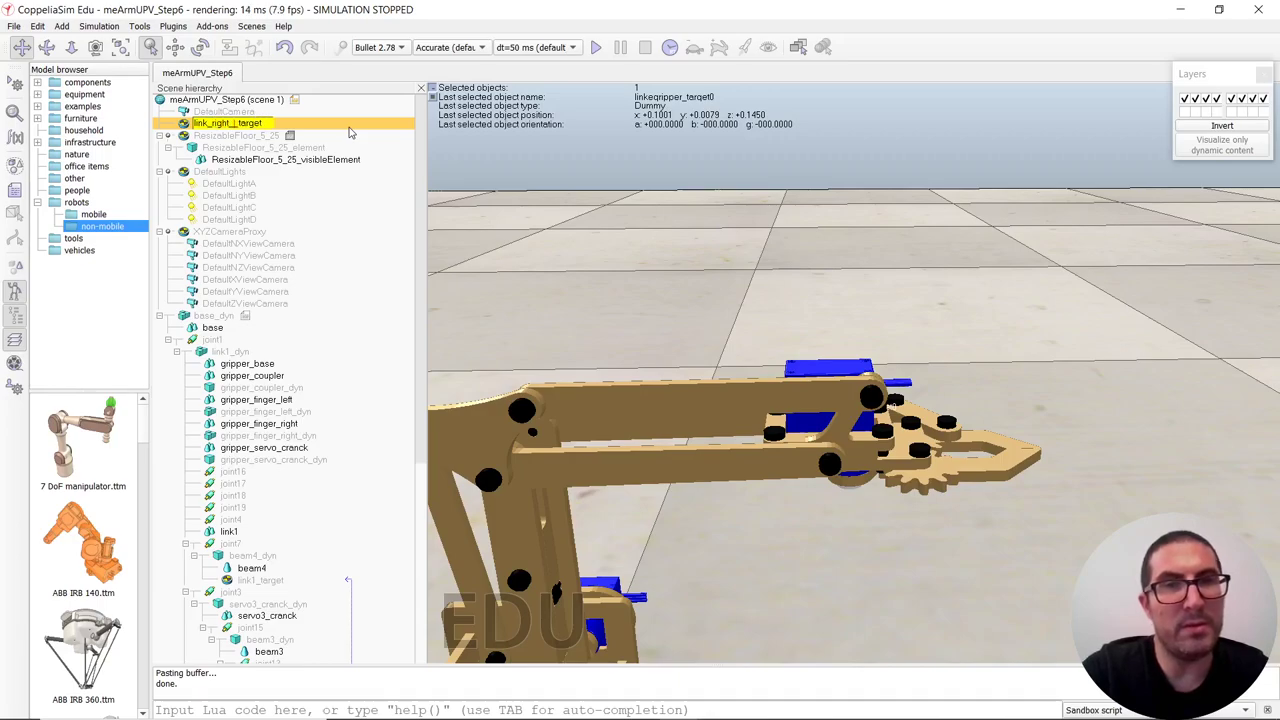
text(p_t)
key(Return)
Duplicate link_right_top_target and name the copy link_right_top_tip.
key(ctrl+c)
key(ctrl+v)
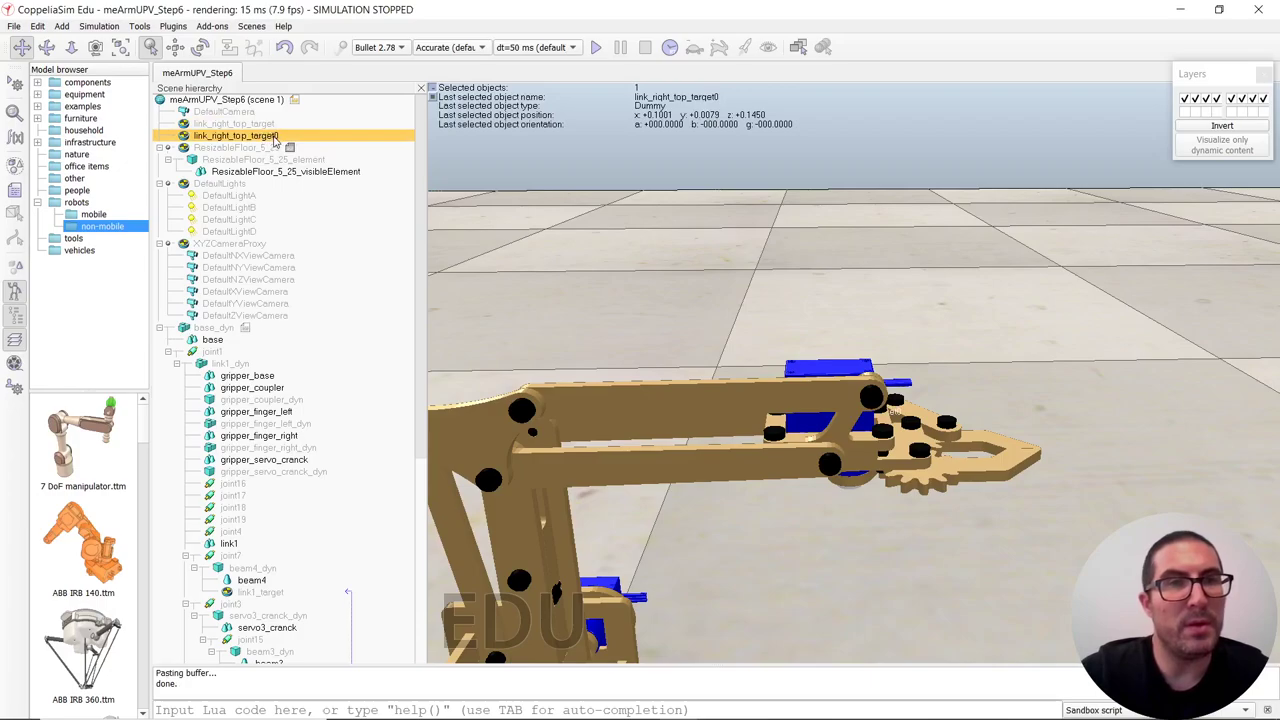
double_click(276, 138)
key(BackSpace)
key(BackSpace)
text(ip)
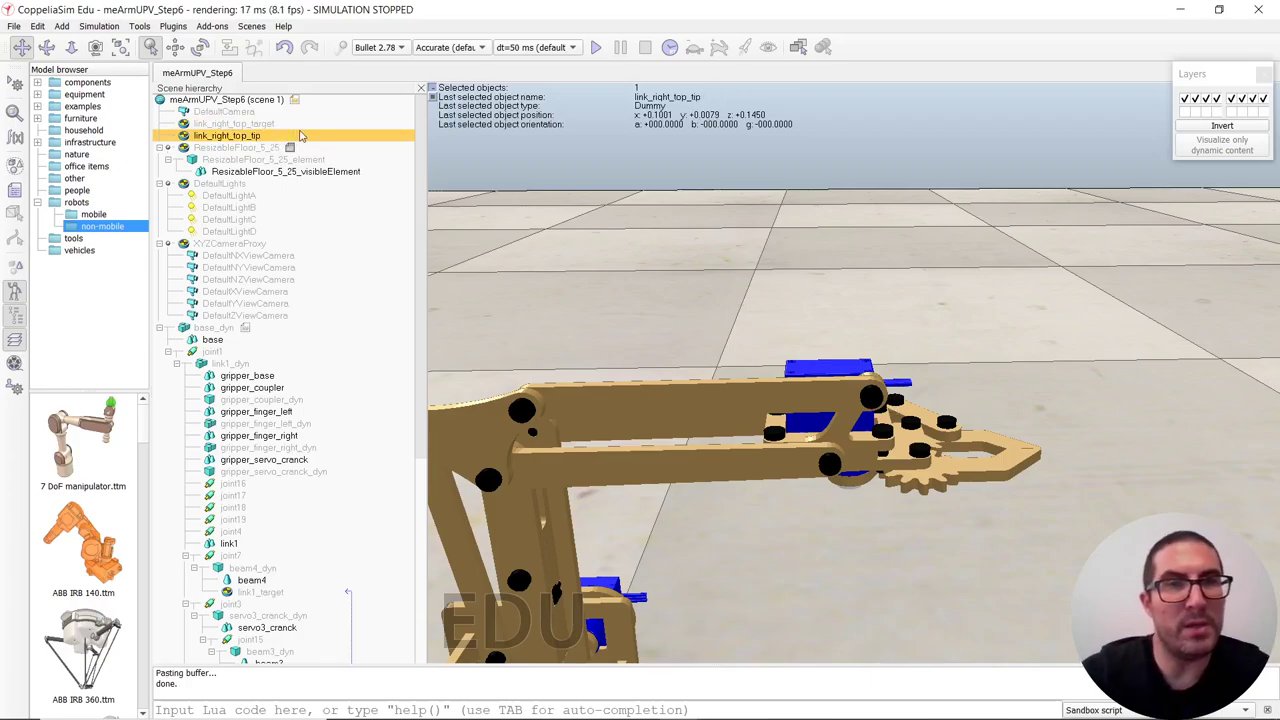
Set link_right_top_tip's linked dummy to link_right_top_target in its properties.
double_click(185, 137)
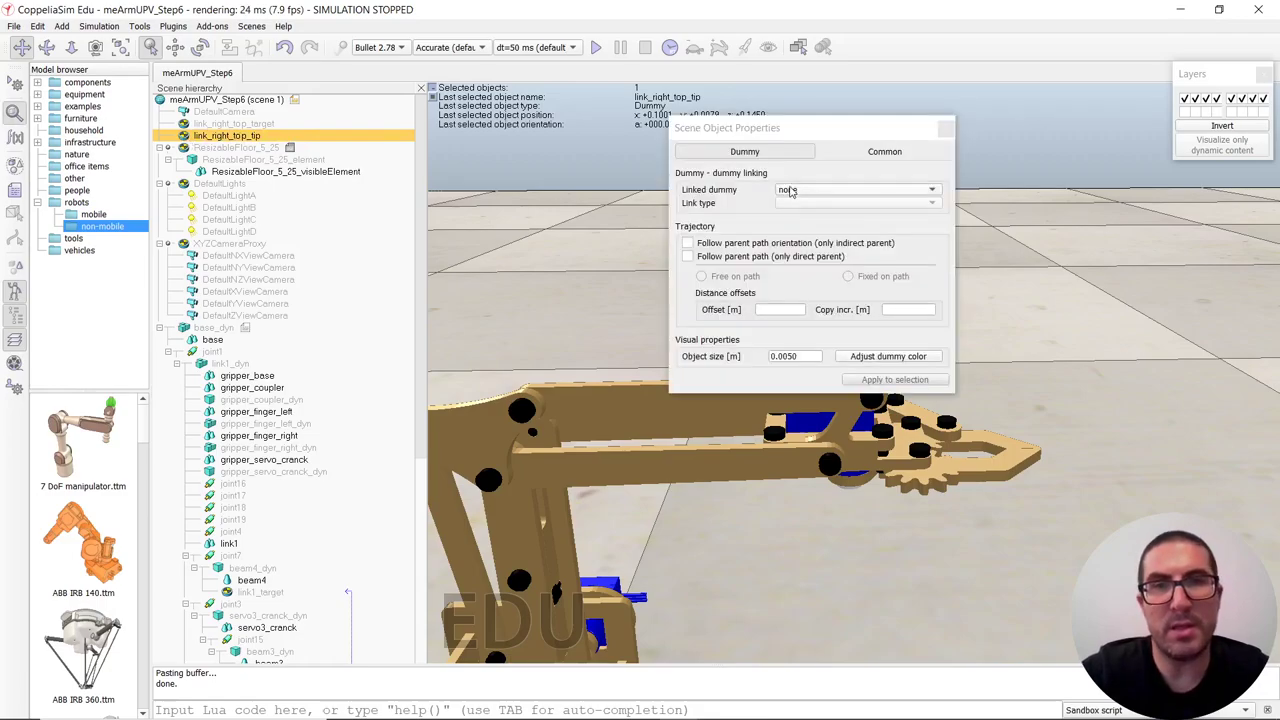
click(790, 192)
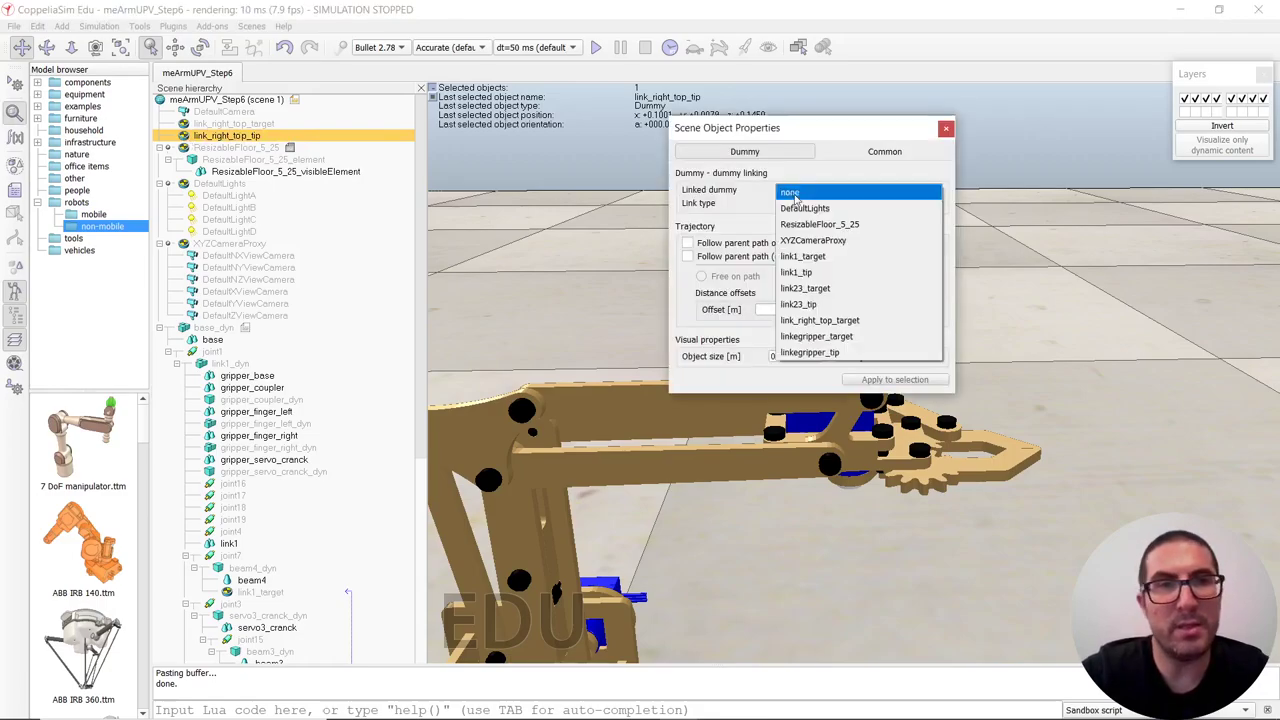
click(876, 322)
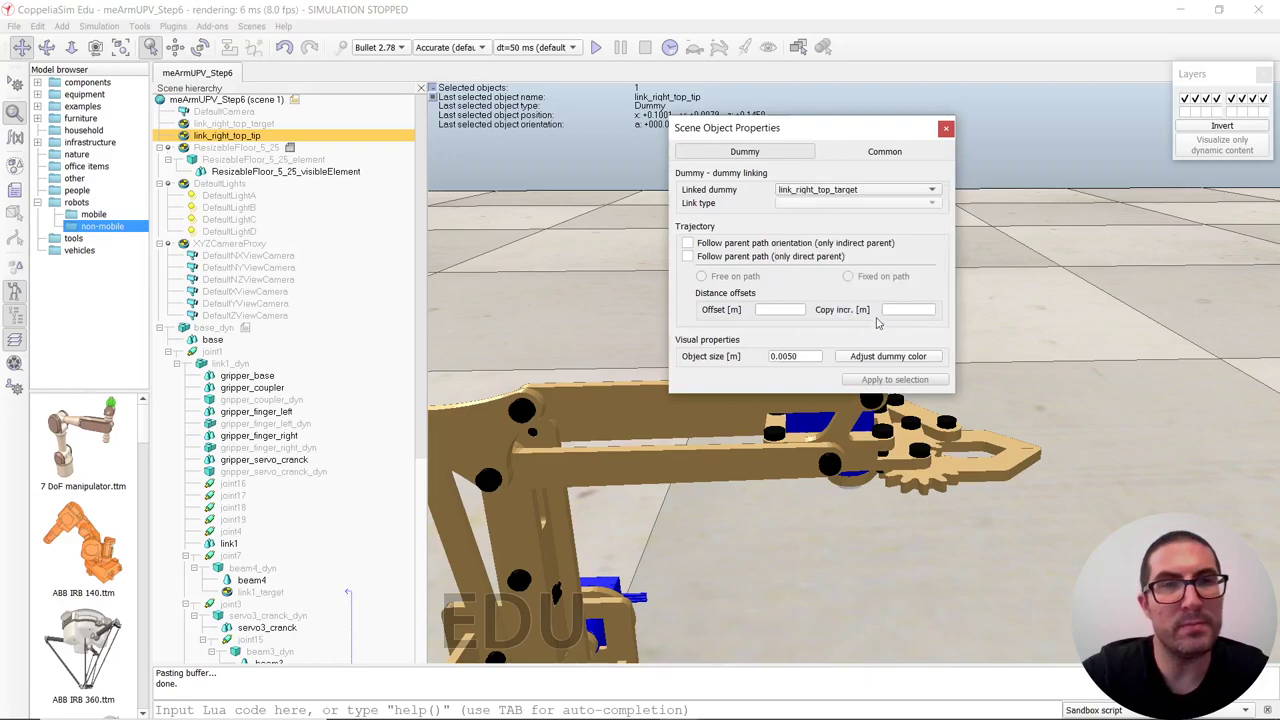
click(945, 128)
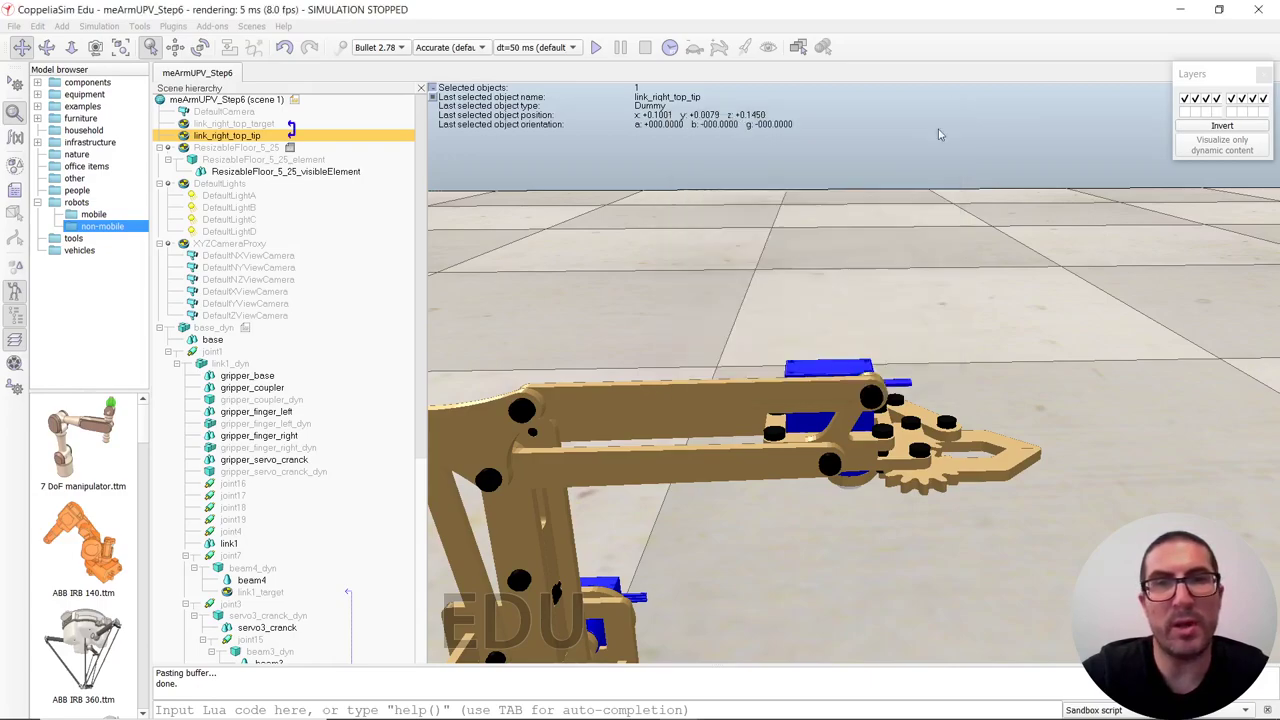
Parent link_right_top_tip under gripper_base_dyn and link_right_top_target under joint9 of link3_right_top_dyn.
drag(183, 137, 295, 540)
scroll(210, 300, up, 8)
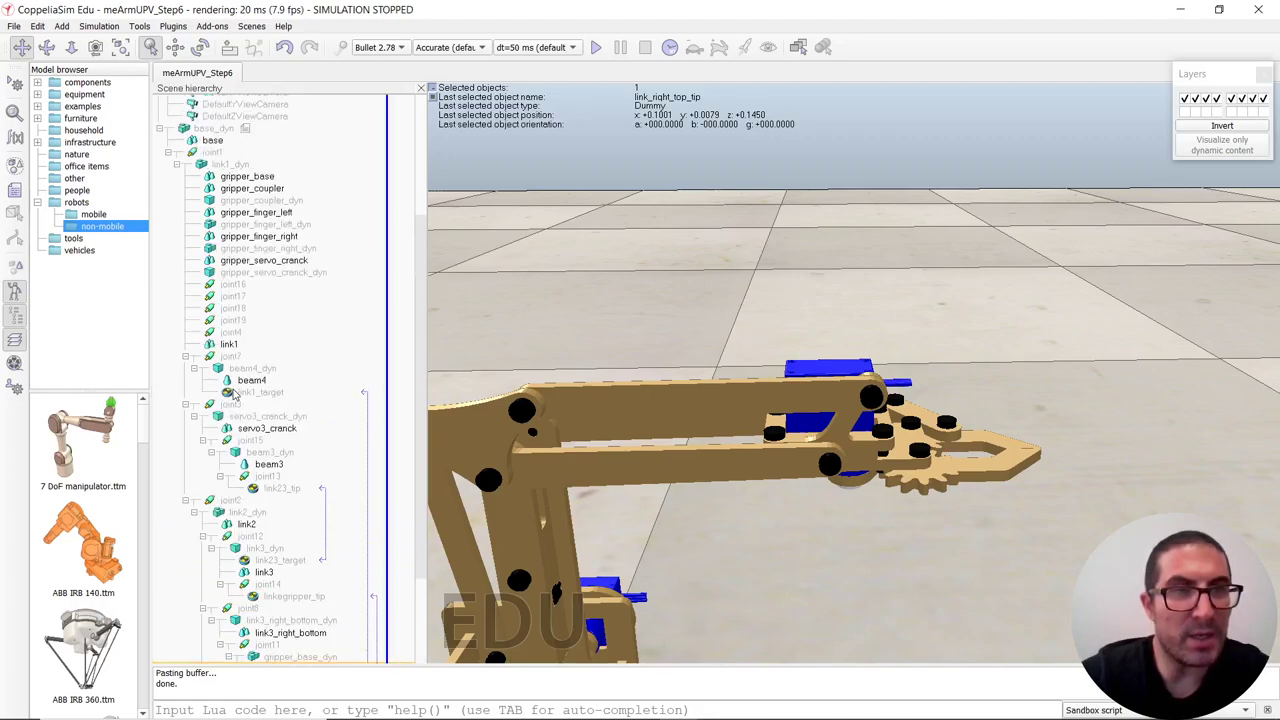
drag(184, 128, 292, 650)
middle_drag(621, 497, 691, 477)
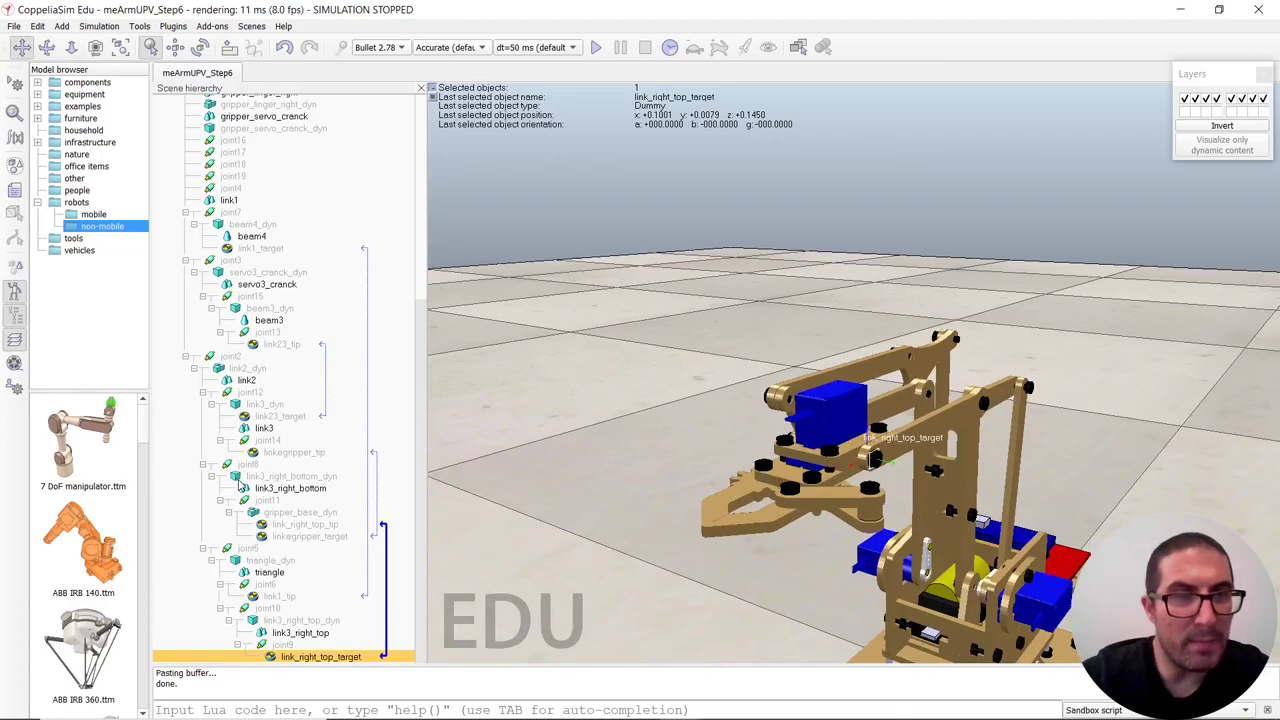
Rename the gripper target dummy to link3_target.
click(287, 538)
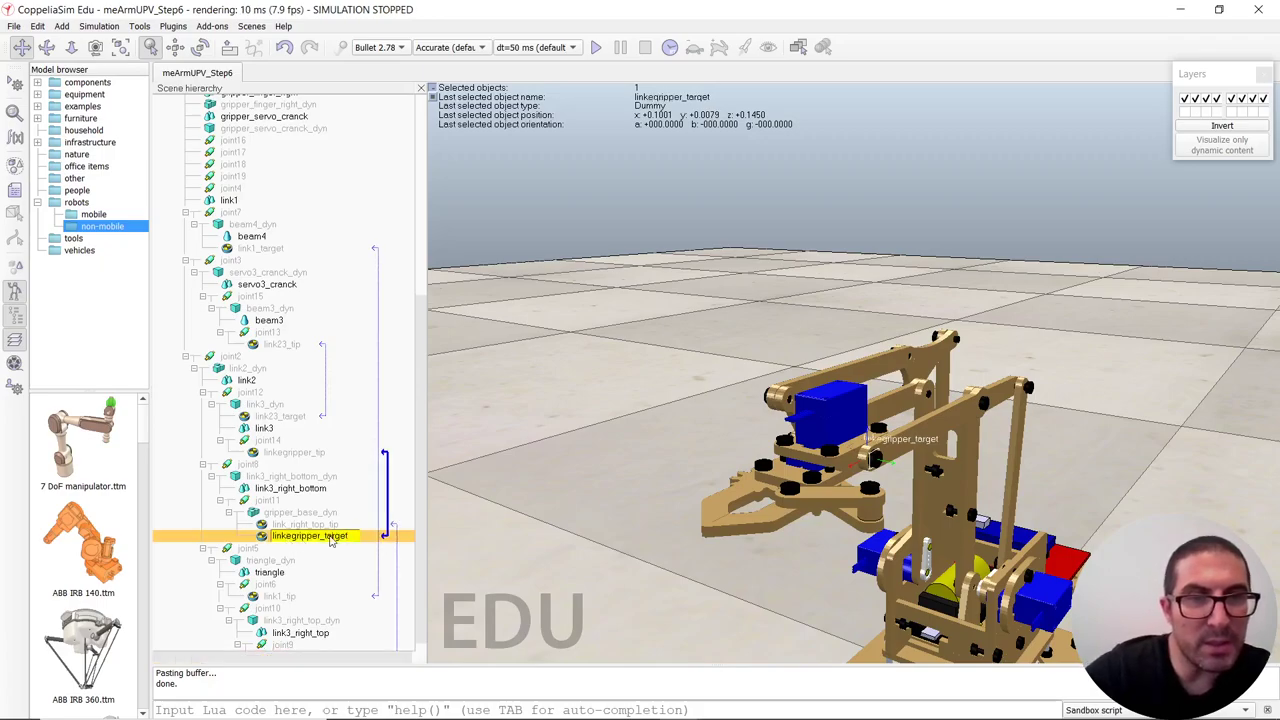
key(BackSpace)
key(BackSpace)
key(BackSpace)
key(BackSpace)
key(BackSpace)
key(BackSpace)
key(BackSpace)
key(BackSpace)
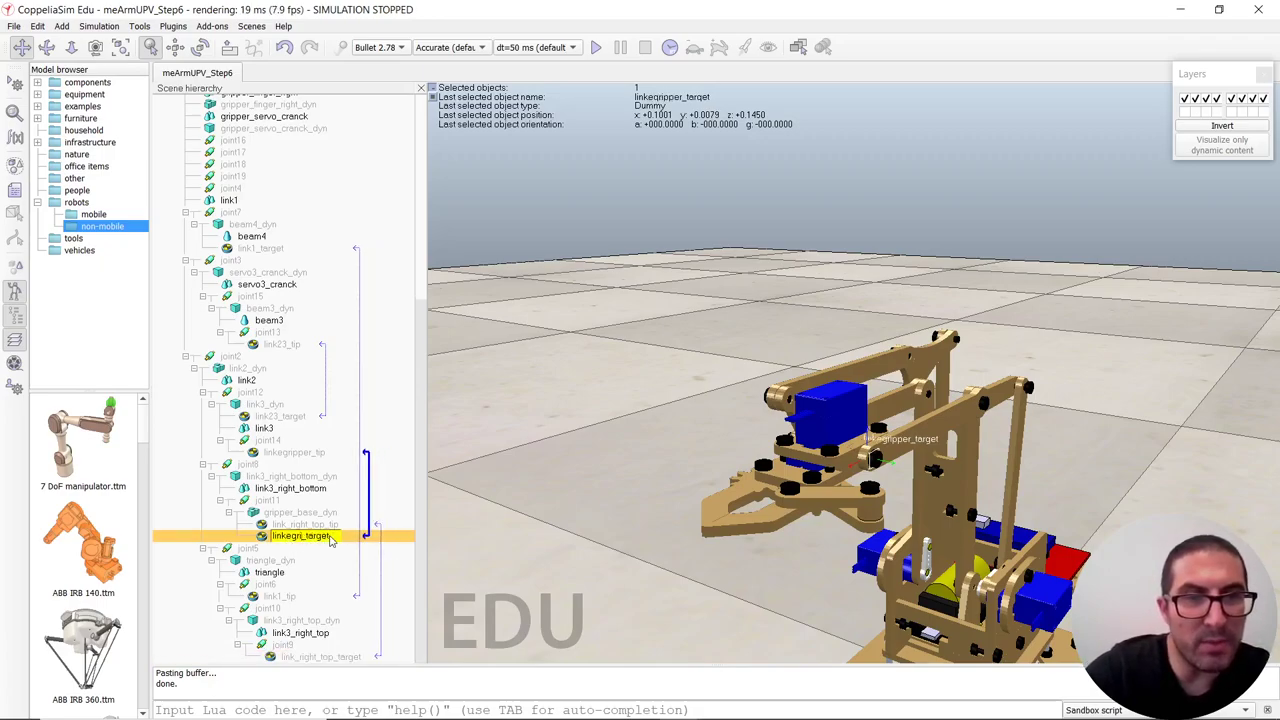
text(e)
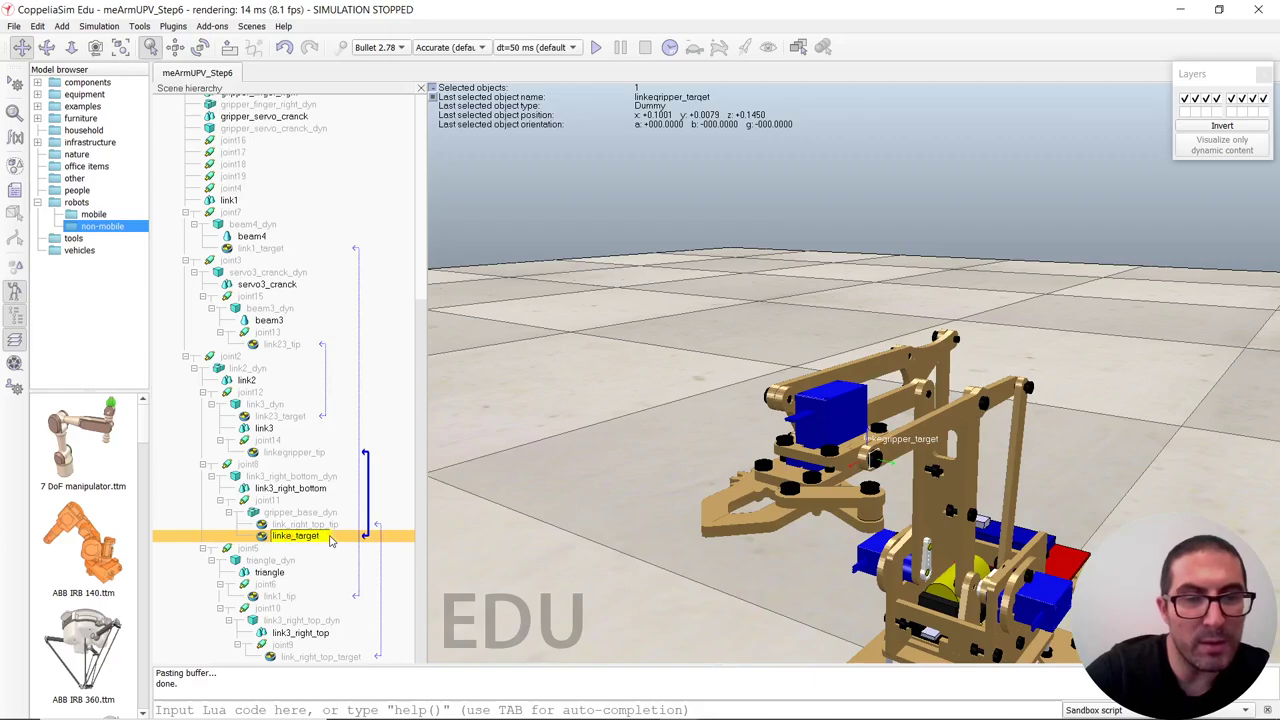
key(BackSpace)
text(3)
key(Return)
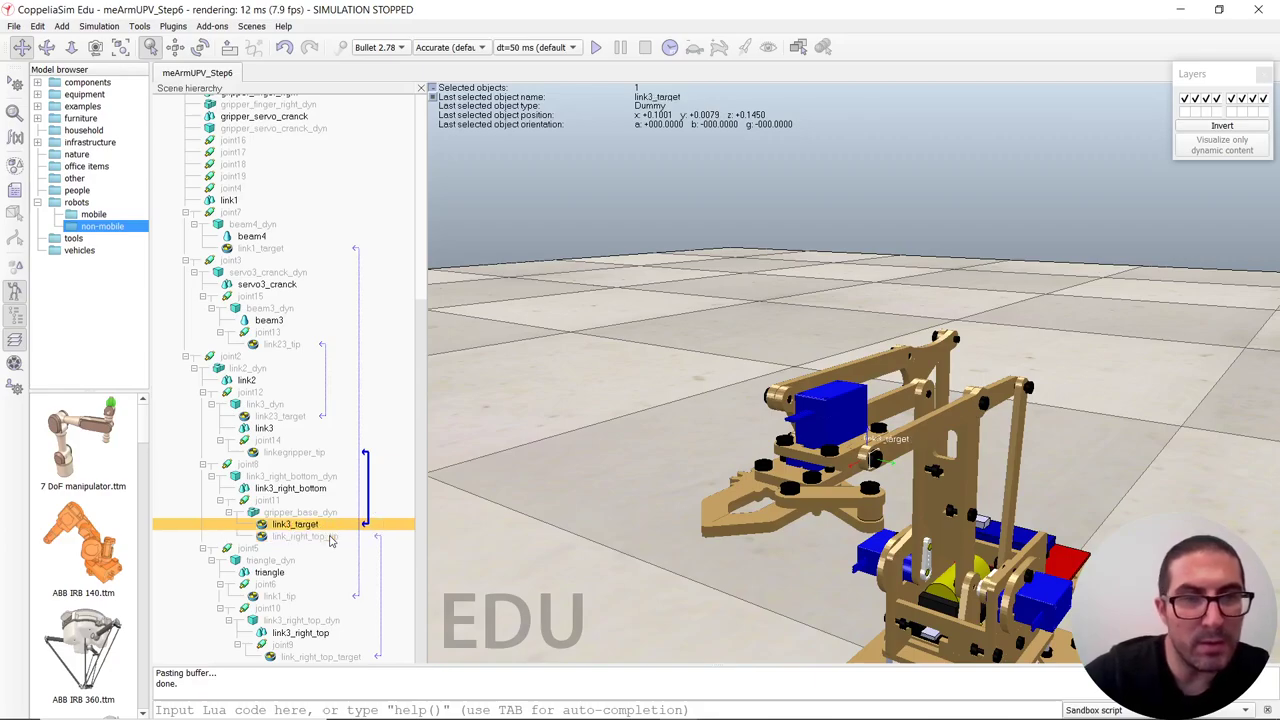
Rename the gripper tip dummy to link3_tip.
double_click(295, 452)
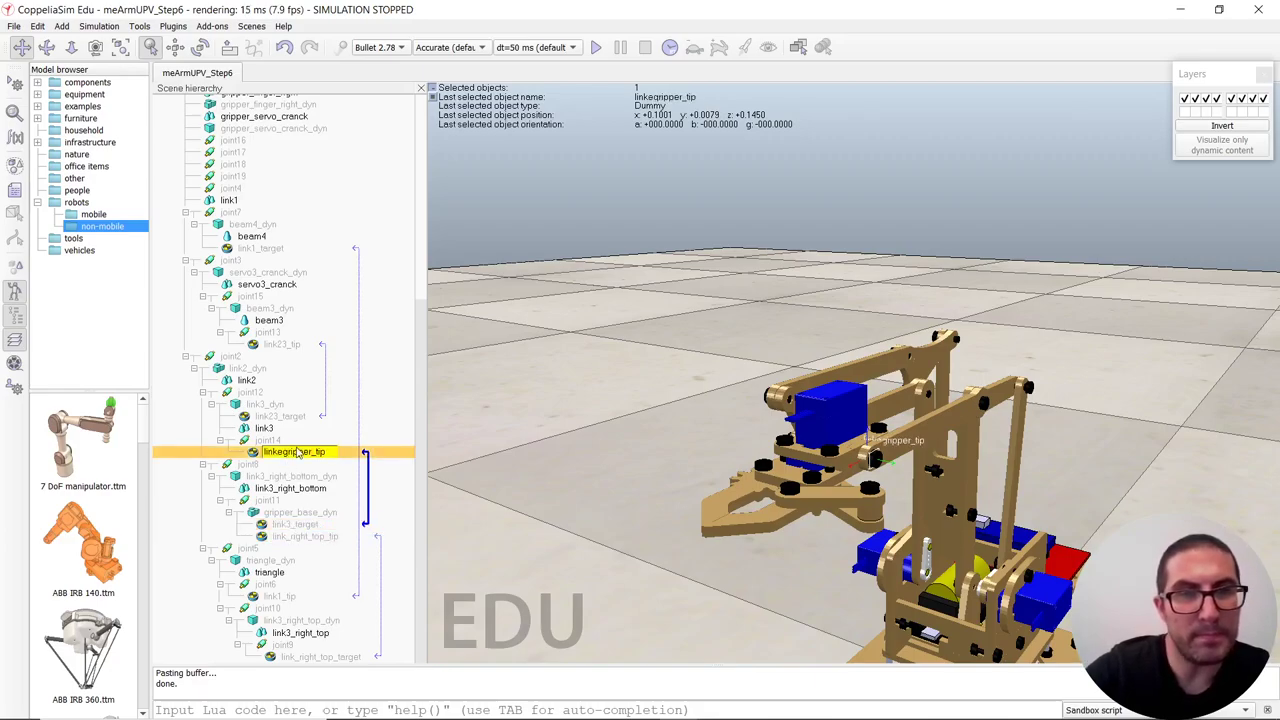
key(BackSpace)
key(BackSpace)
key(BackSpace)
key(BackSpace)
key(BackSpace)
key(BackSpace)
key(BackSpace)
key(BackSpace)
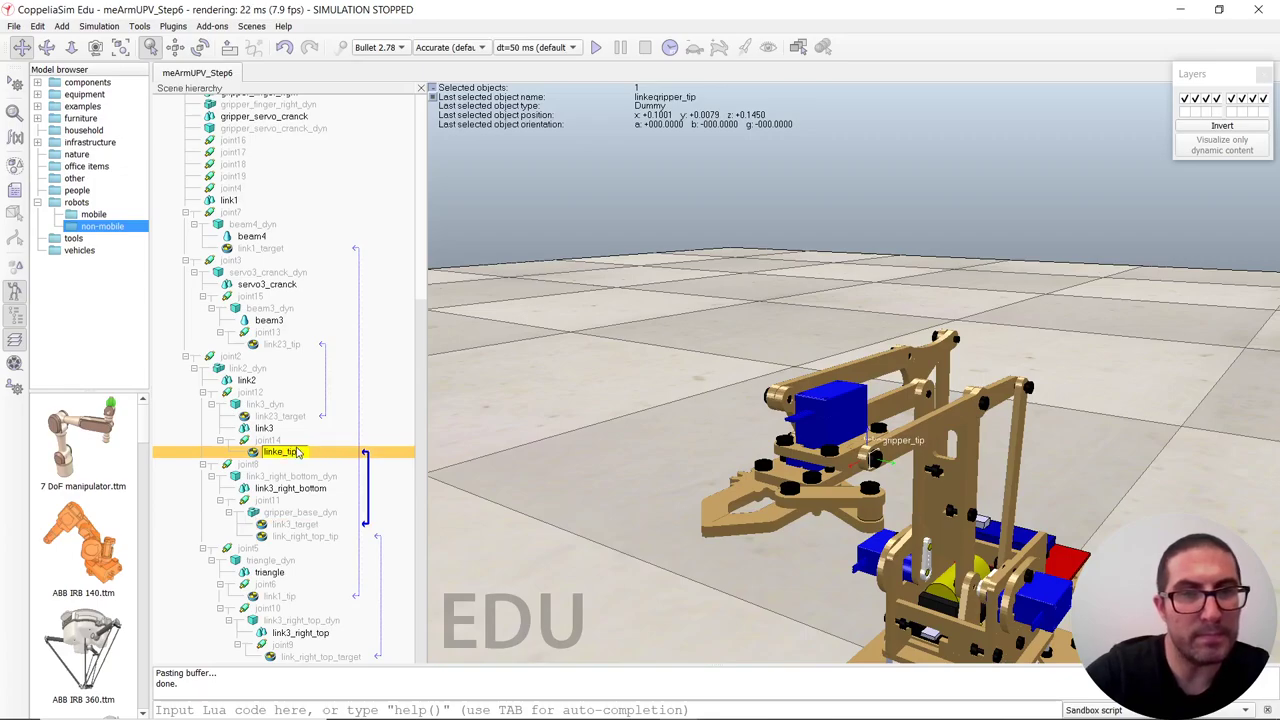
key(Return)
drag(866, 450, 745, 368)
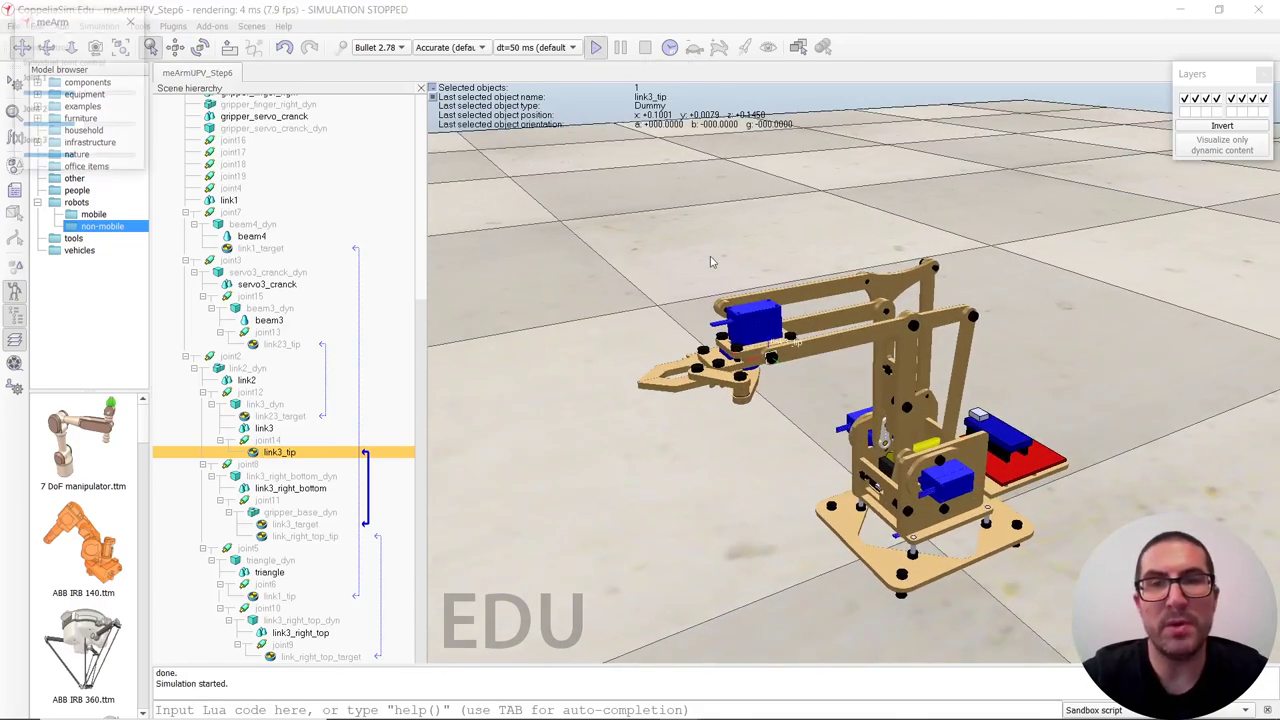
drag(84, 158, 84, 131)
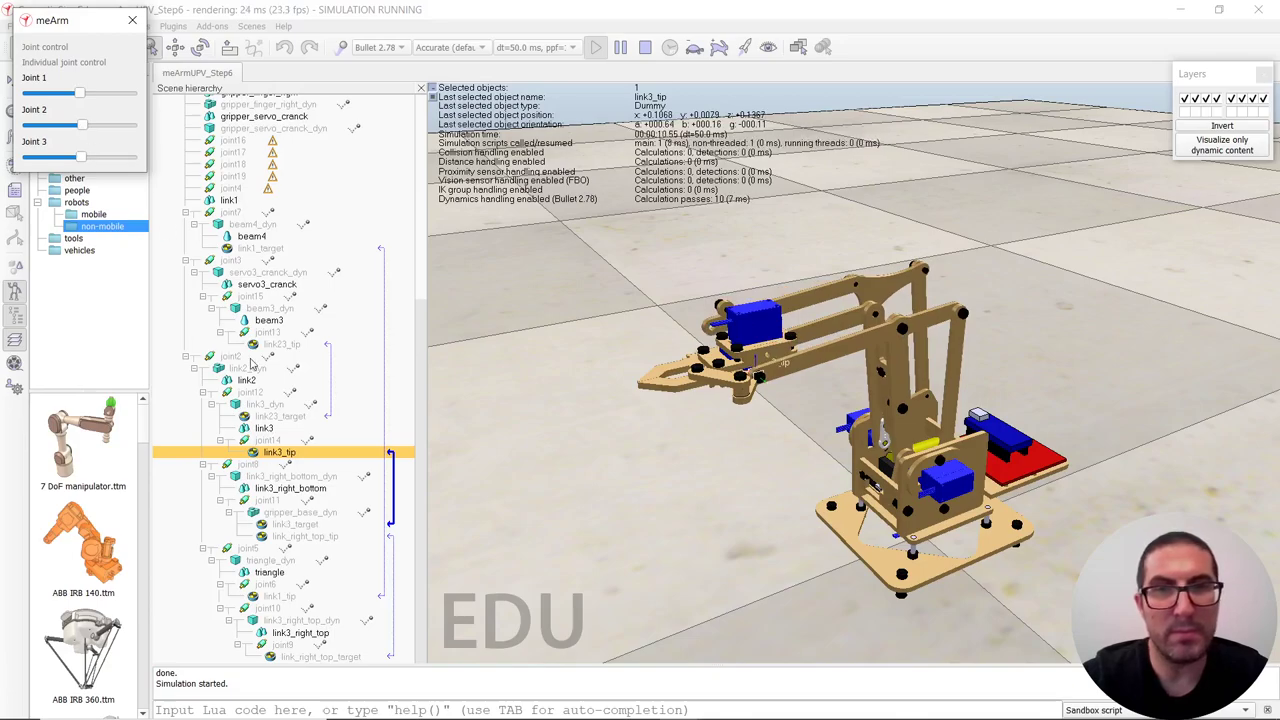
click(760, 355)
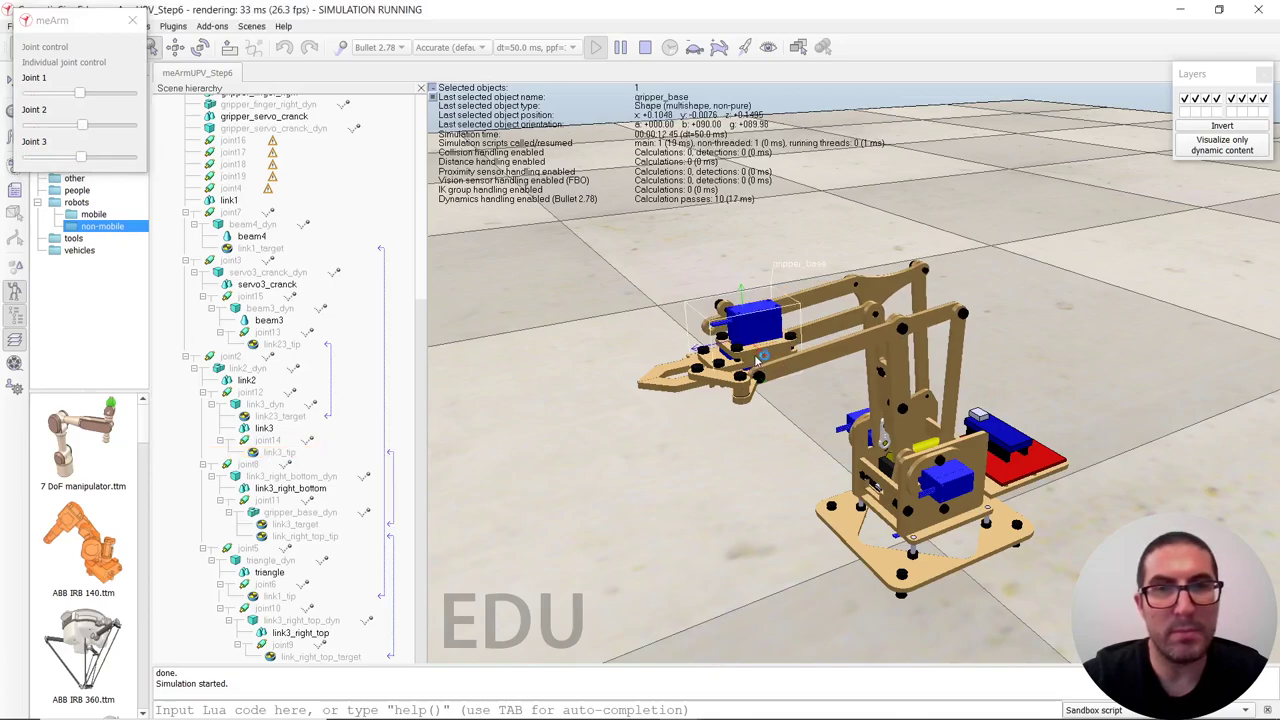
scroll(350, 462, up, 5)
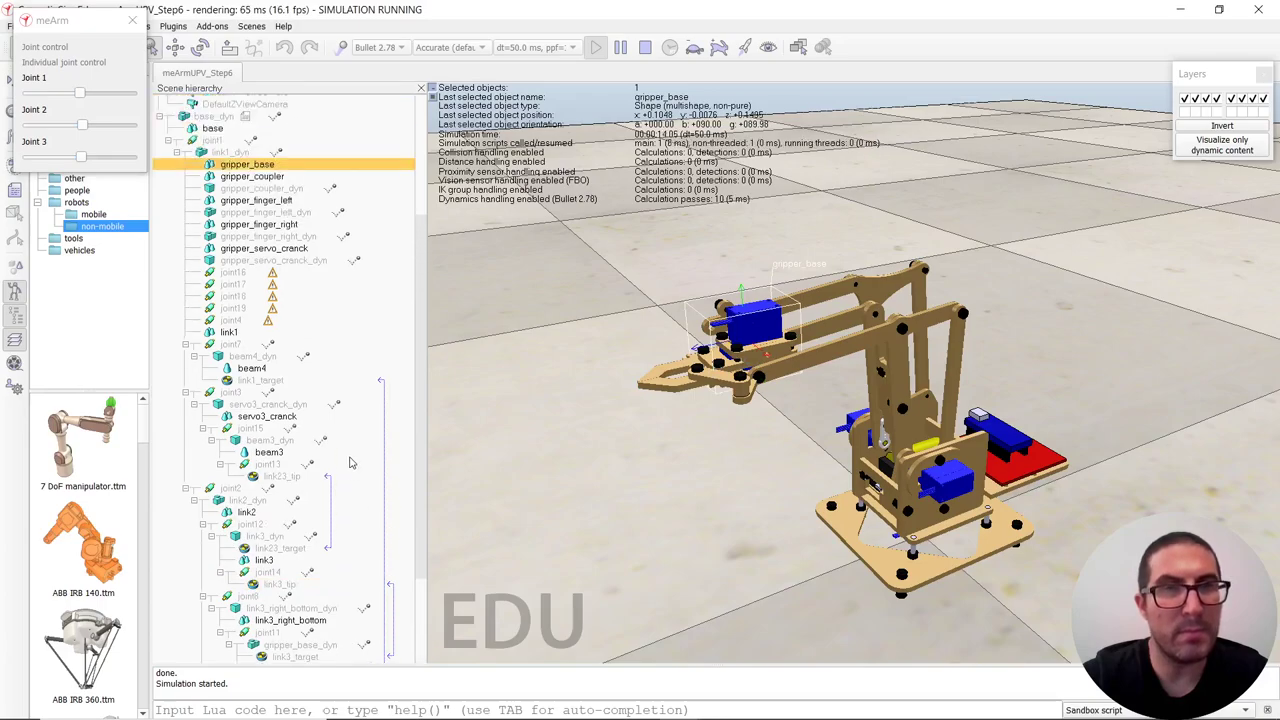
click(645, 47)
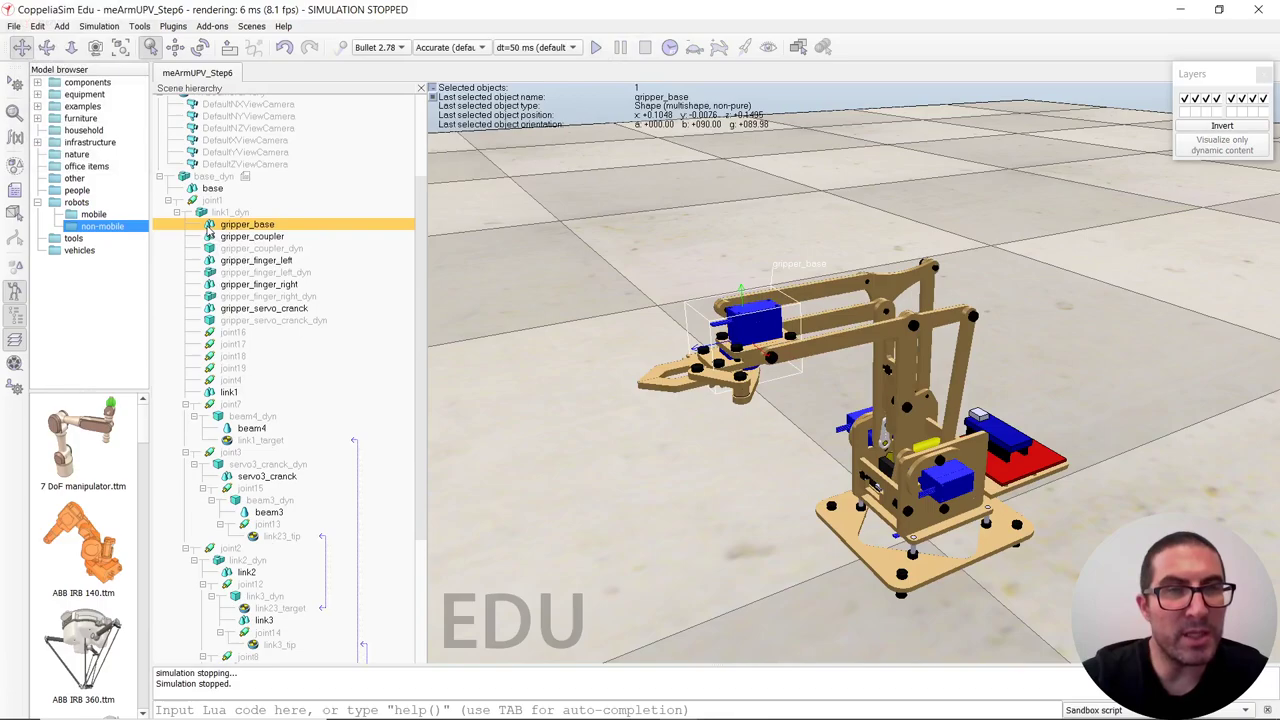
Reparent gripper_base_dyn under joint11 in the link3_right_bottom_dyn branch.
drag(209, 232, 296, 518)
scroll(295, 520, up, 6)
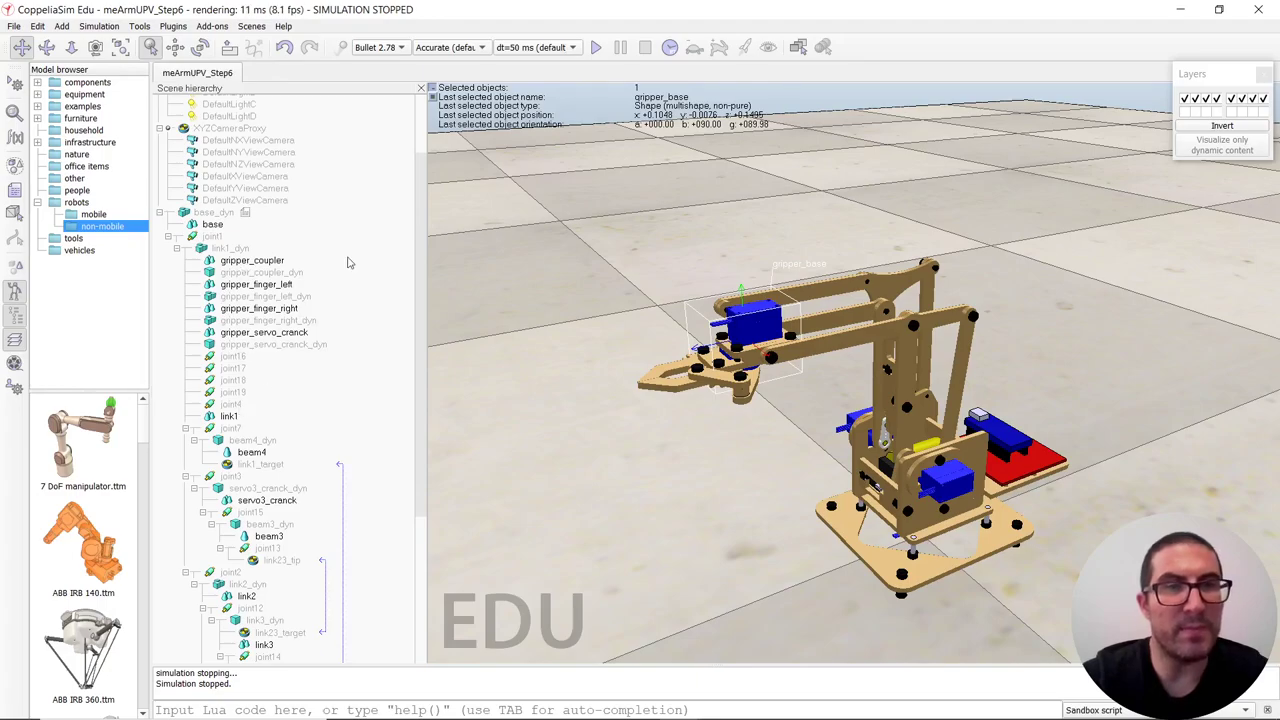
Test-run the simulation, driving joints 3, 2 and 1 with only dynamic content visible, then stop.
click(596, 48)
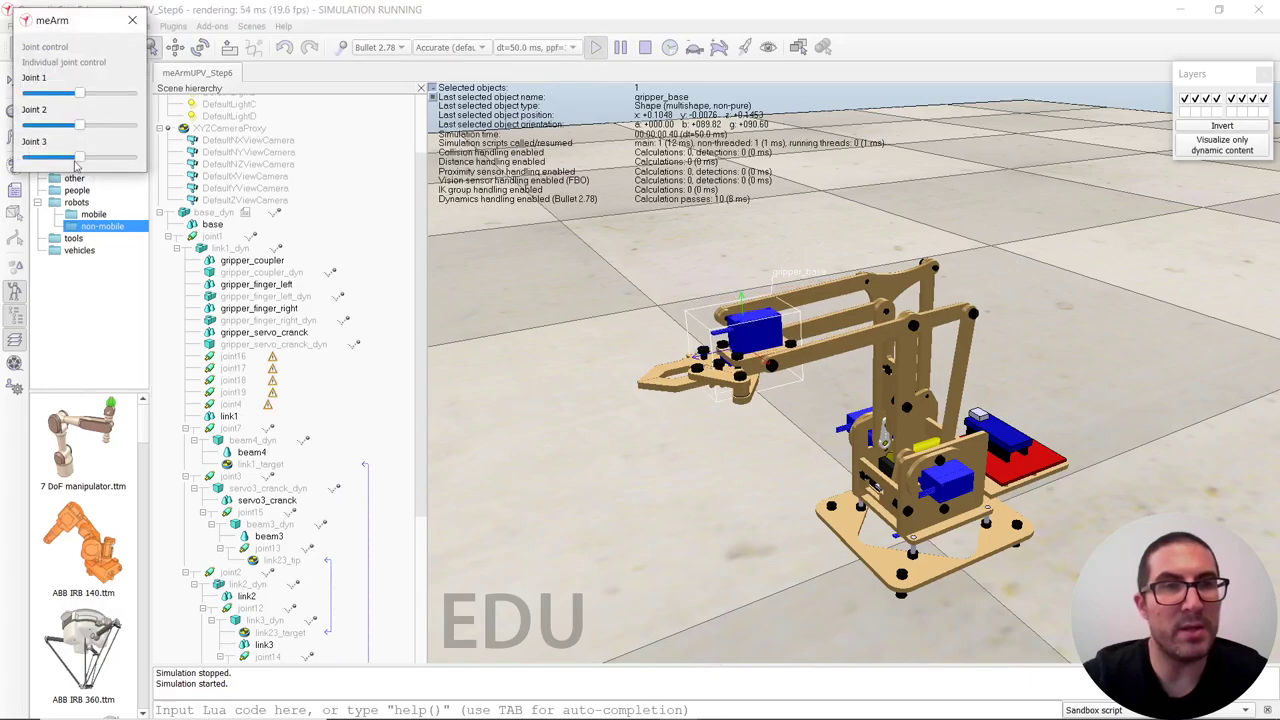
drag(80, 158, 73, 158)
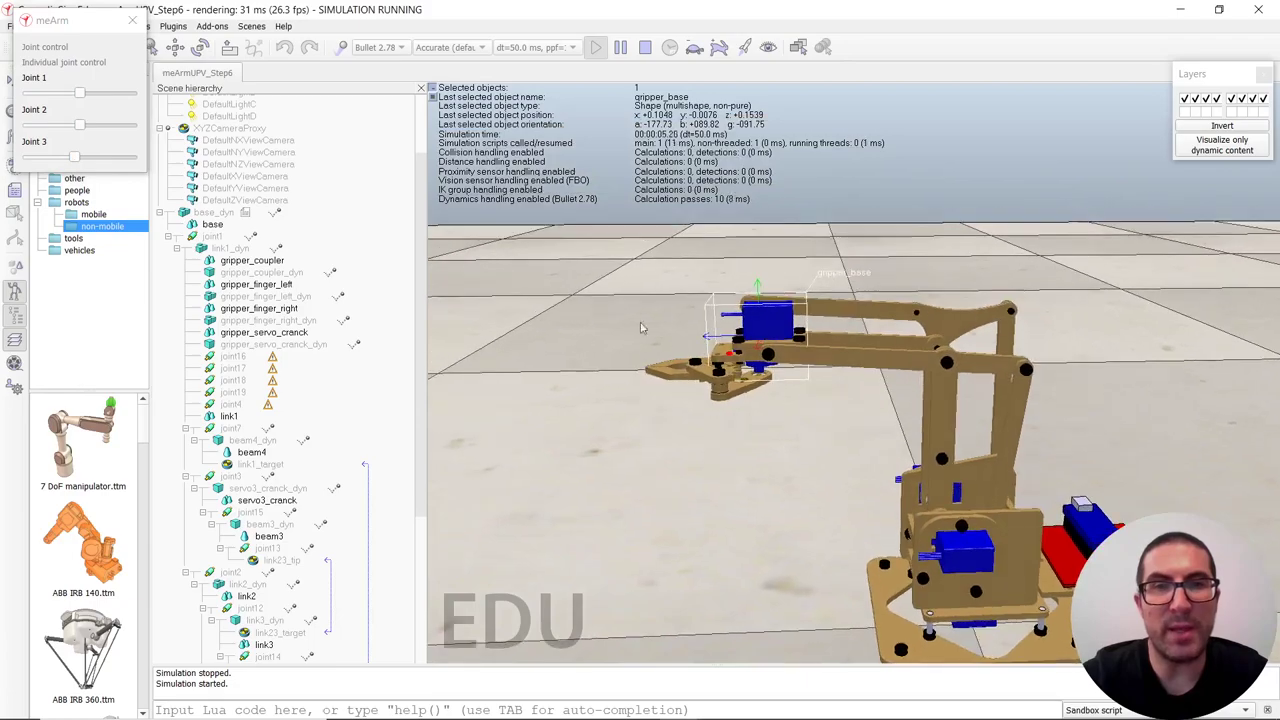
drag(82, 131, 62, 165)
click(1245, 147)
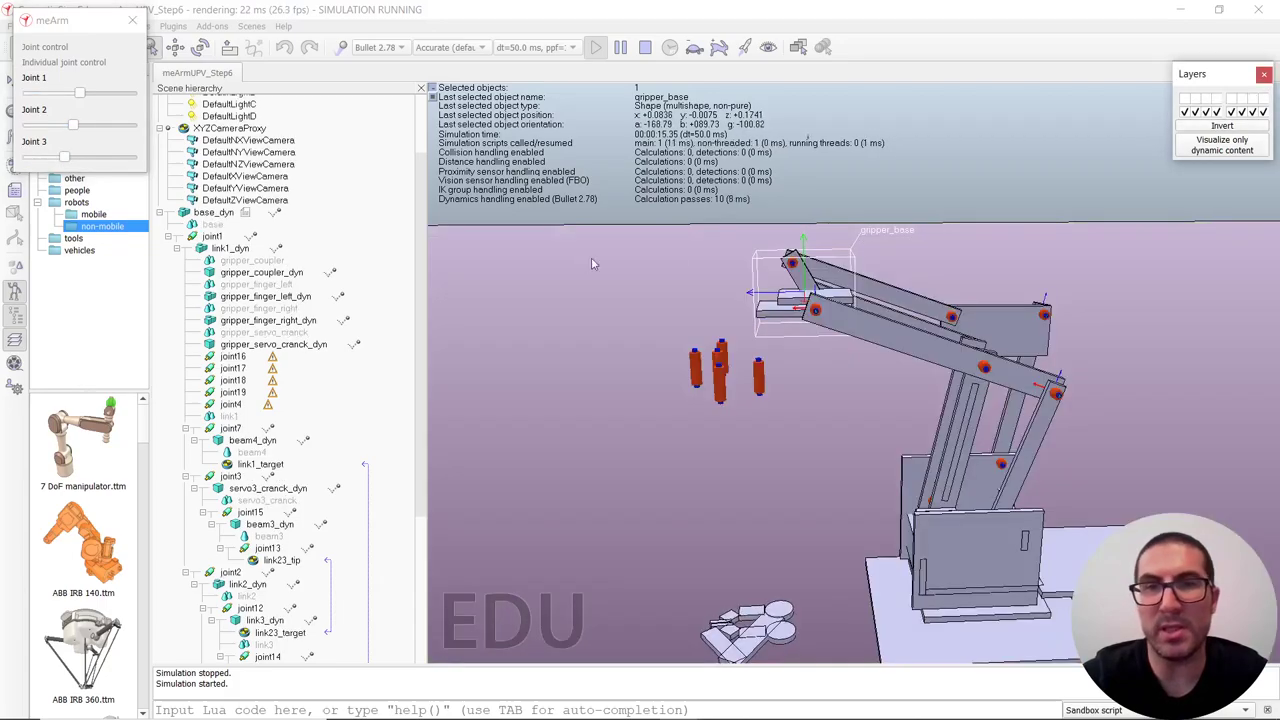
drag(76, 128, 100, 158)
mouse_move(84, 100)
mouse_down()
mouse_move(108, 97)
mouse_move(94, 97)
mouse_up()
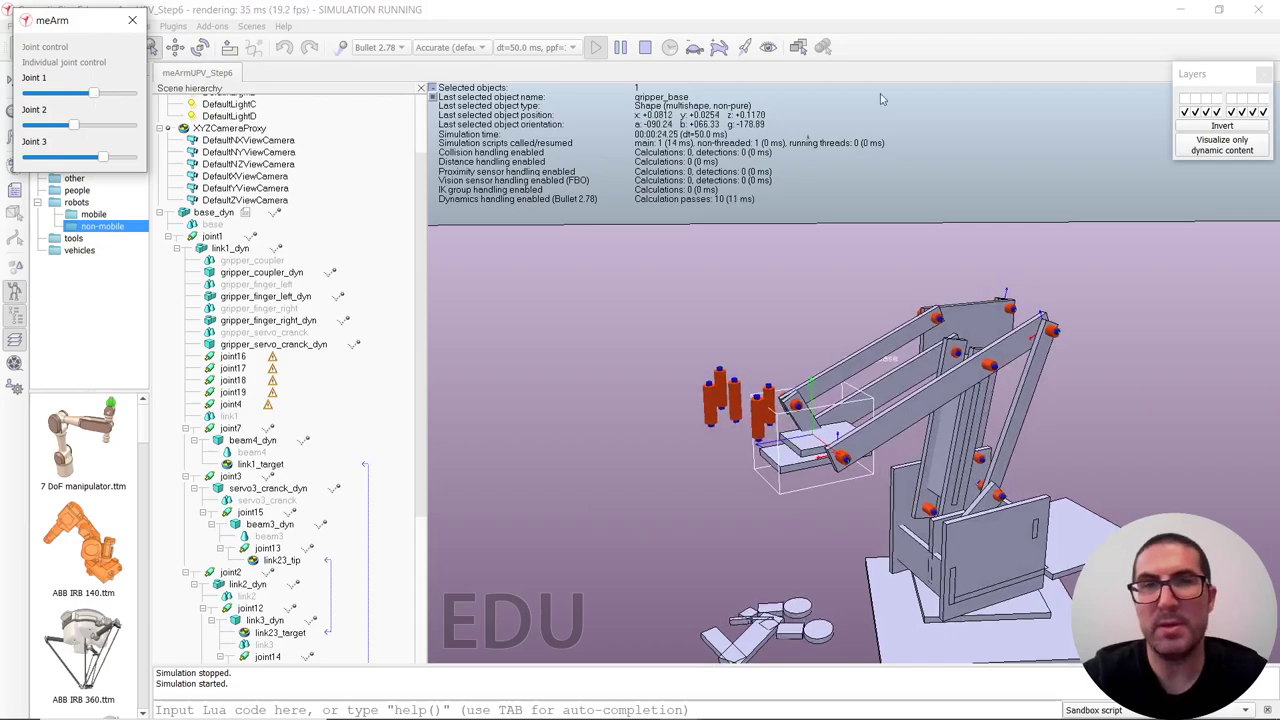
click(645, 48)
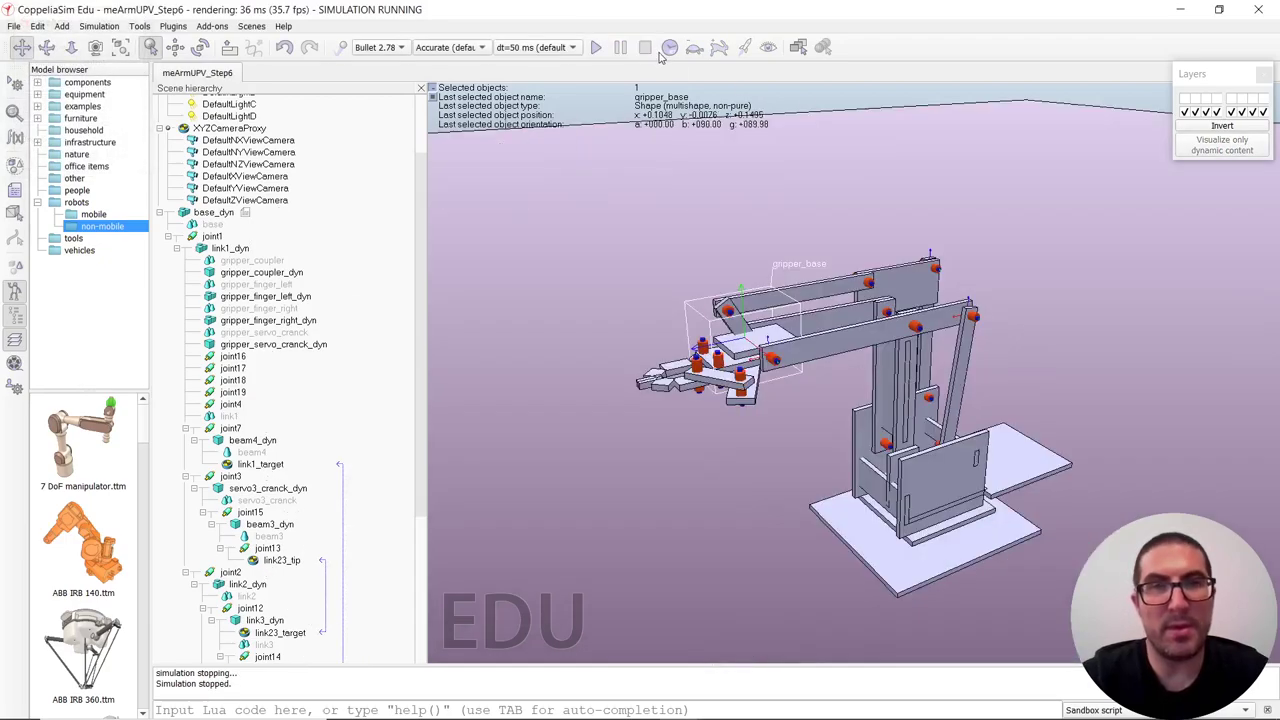